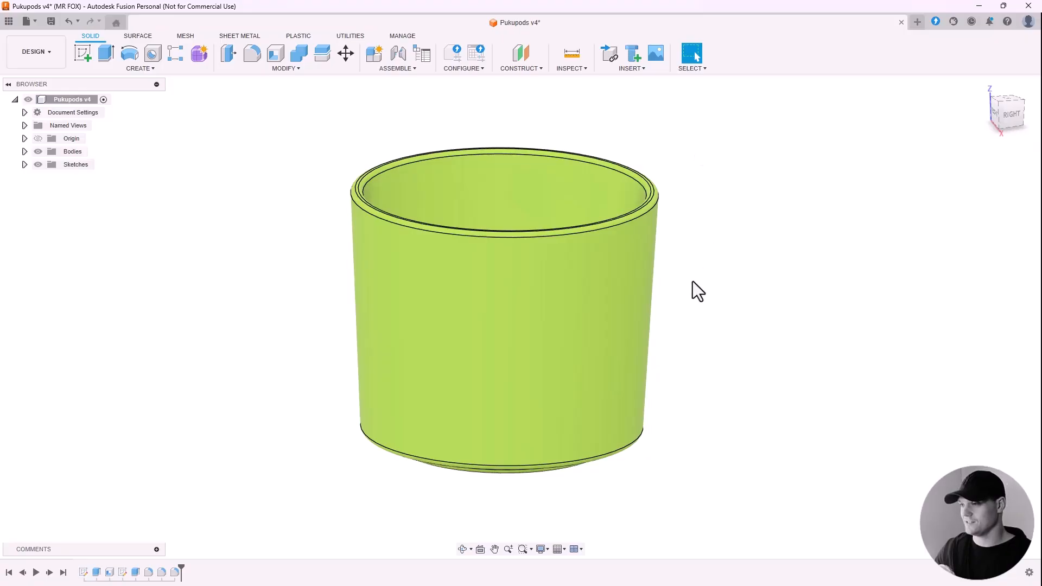
Examine the finished green pot model from the side, the rim and the stepped underside
middle_click_drag(692, 281, 674, 260, "shift")
scroll(661, 260, "up", 2)
scroll(675, 261, "down", 4)
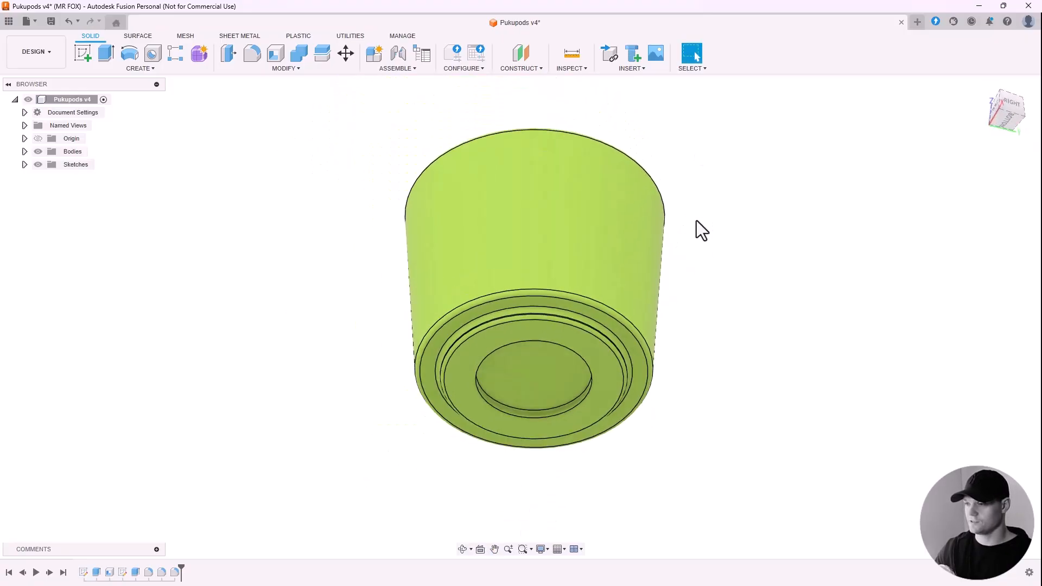
mouse_move(696, 220)
middle_mouse_down("shift")
mouse_move(691, 263)
mouse_move(702, 219)
middle_mouse_up("shift")
scroll(670, 255, "up", 3)
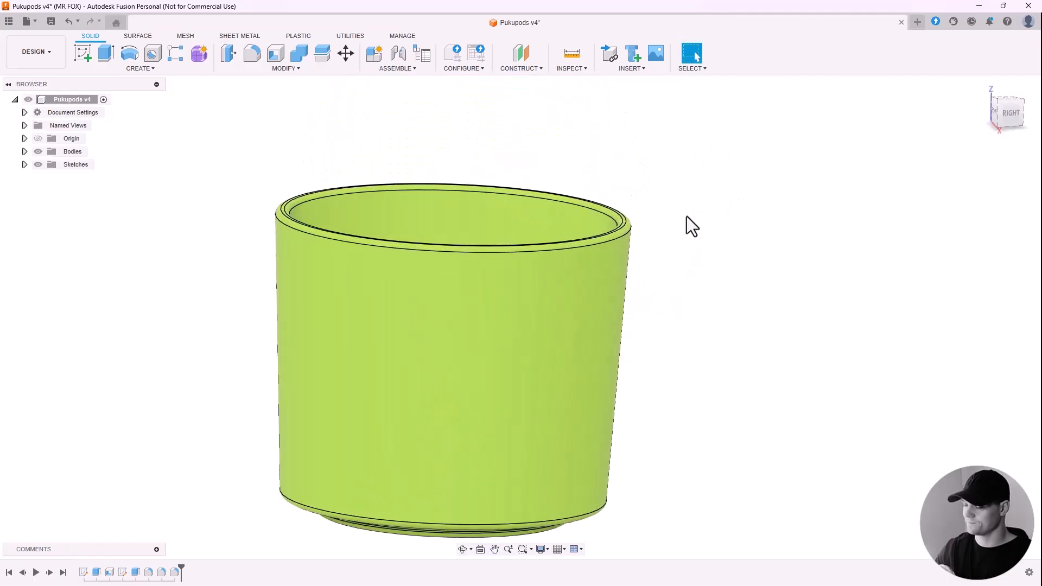
scroll(692, 206, "down", 1)
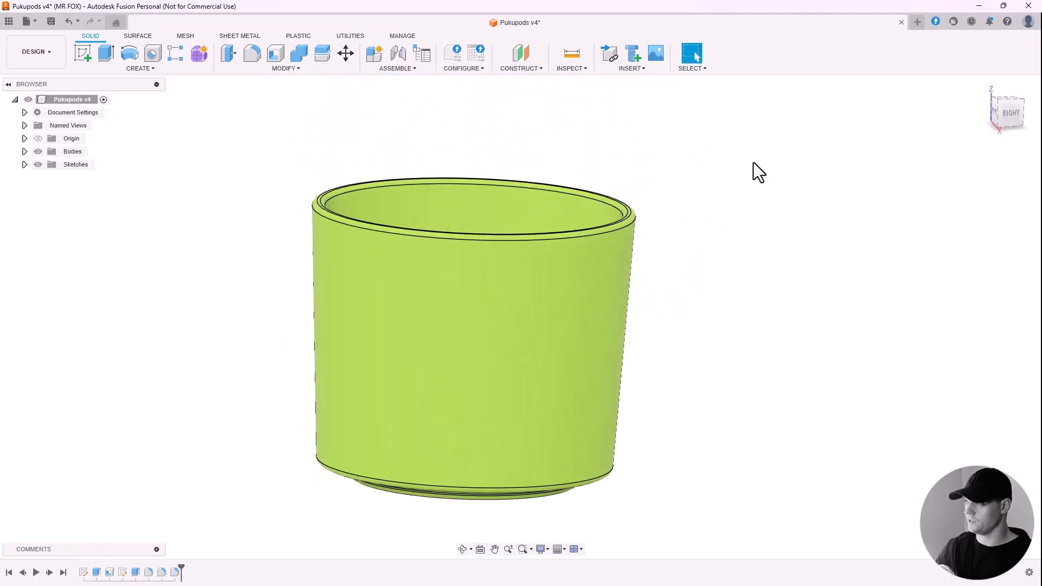
Create a new design and start a sketch on the horizontal XY plane
left_click(917, 24)
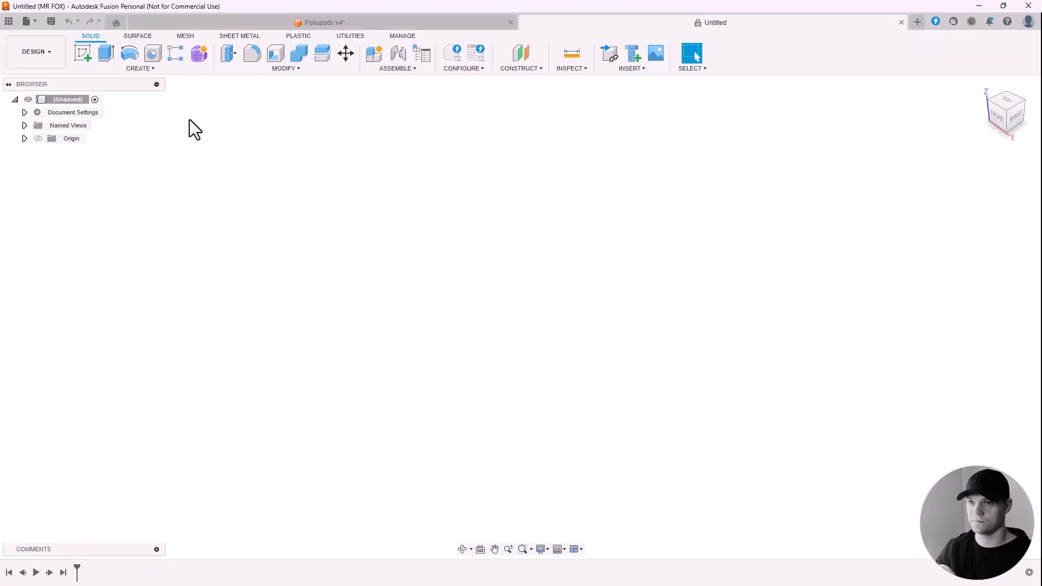
left_click(83, 57)
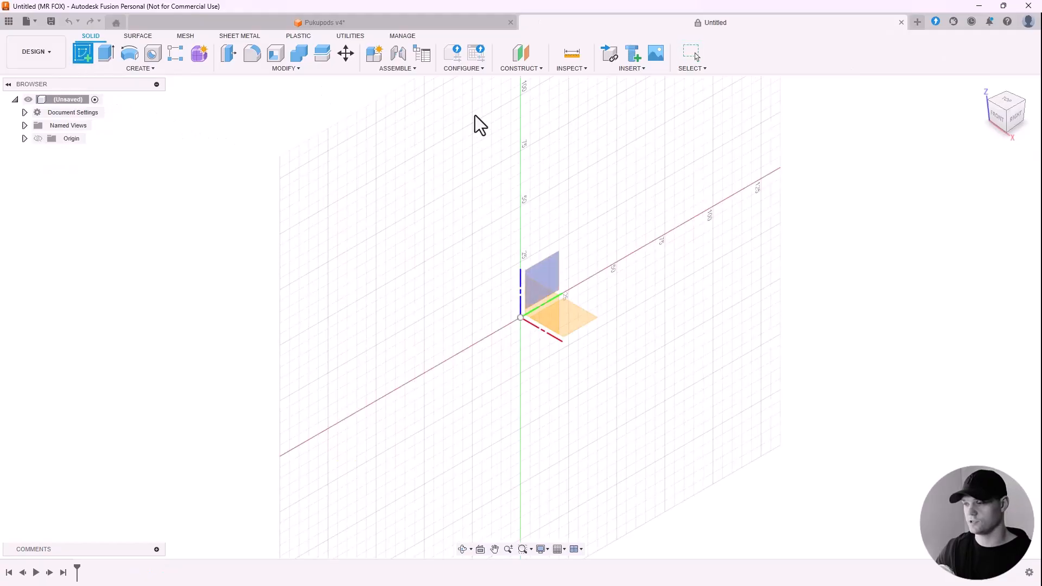
left_click(578, 322)
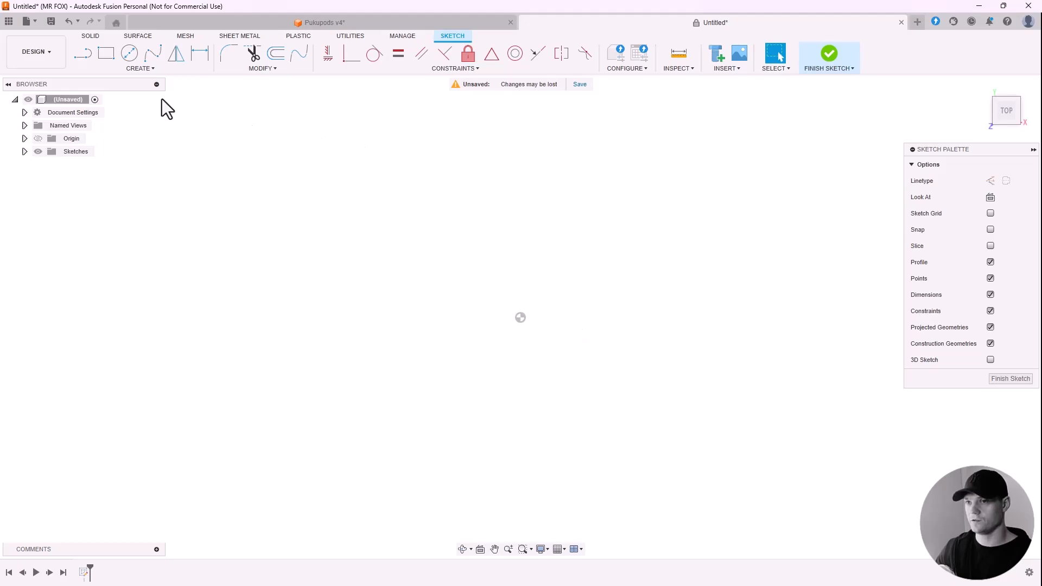
Sketch a center diameter circle about 109 mm in diameter, centred on the origin
left_click(140, 70)
mouse_move(124, 103)
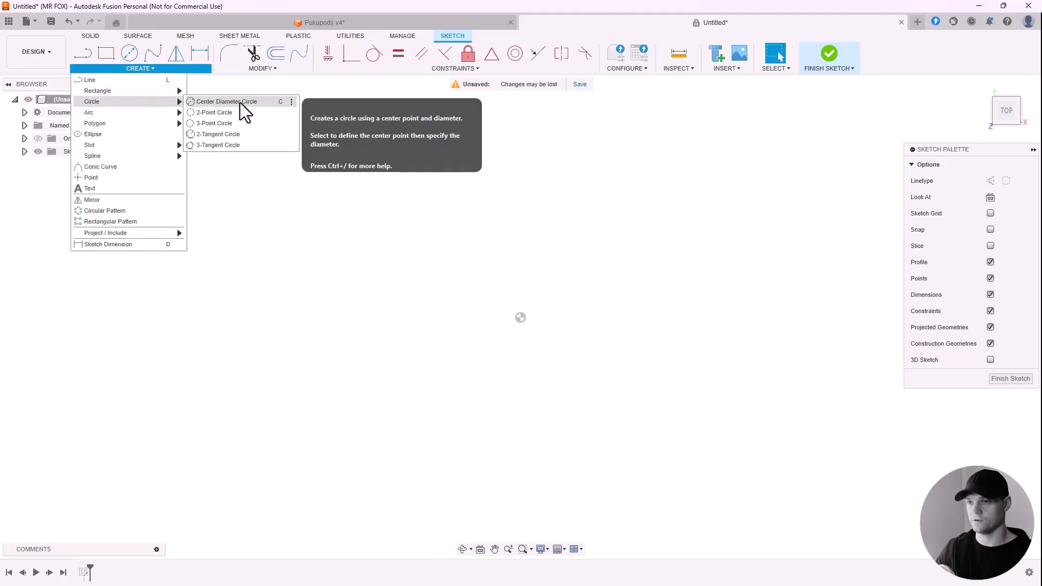
left_click(262, 103)
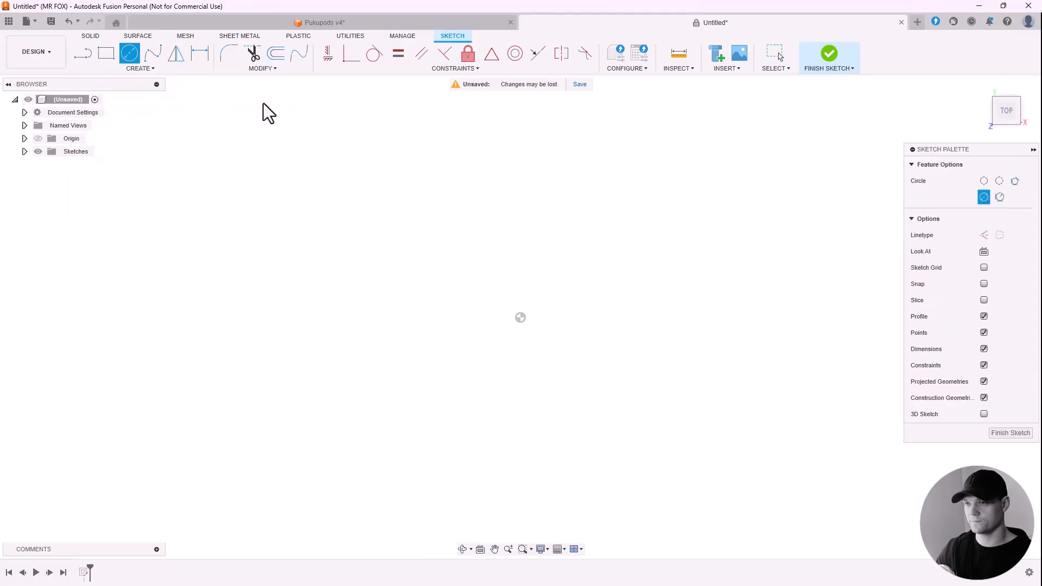
left_click(520, 317)
left_click(398, 233)
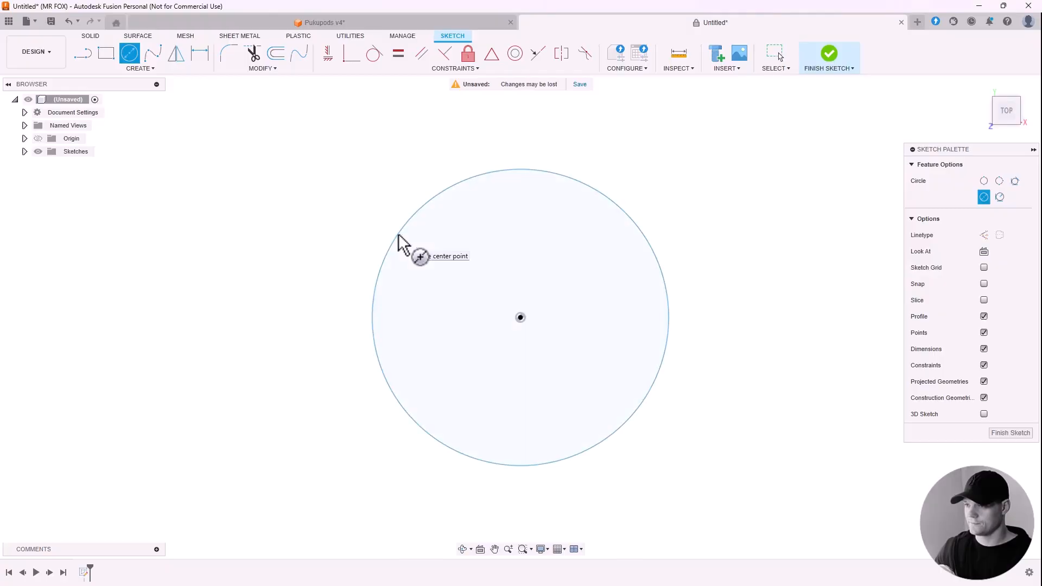
key("Escape")
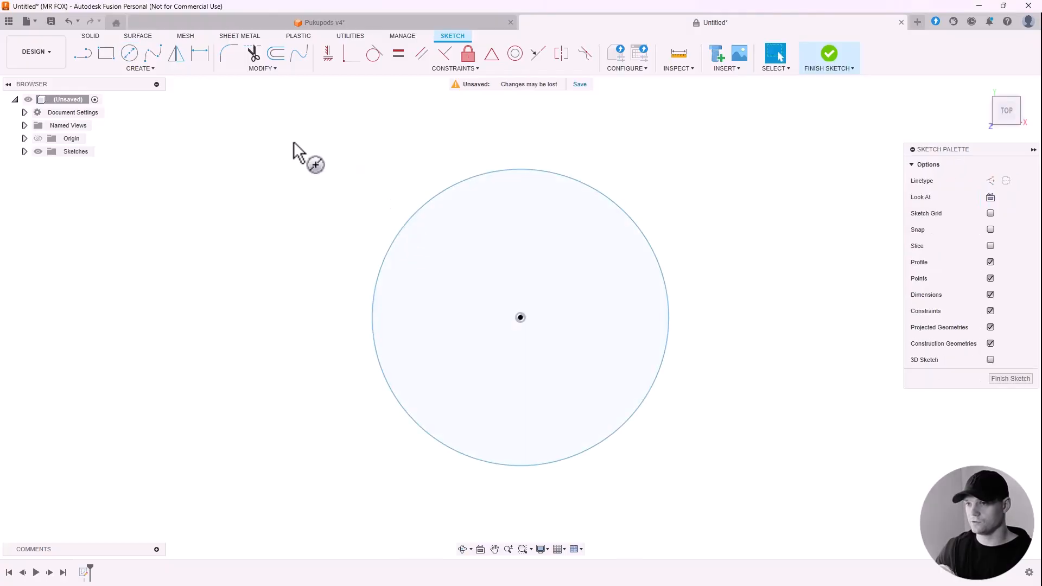
Dimension the circle's diameter to 94 mm and finish the sketch
left_click(200, 55)
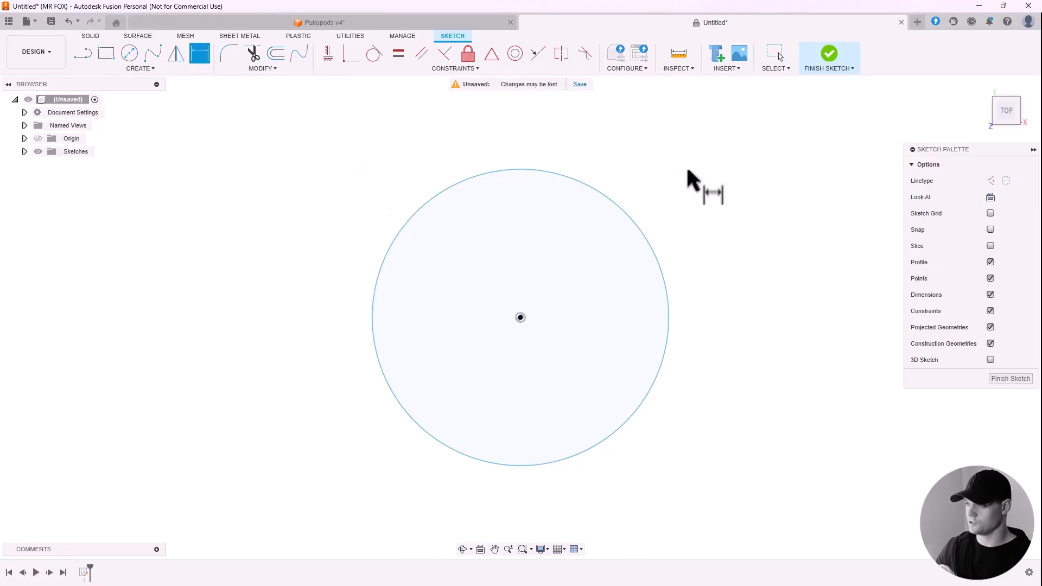
left_click(647, 246)
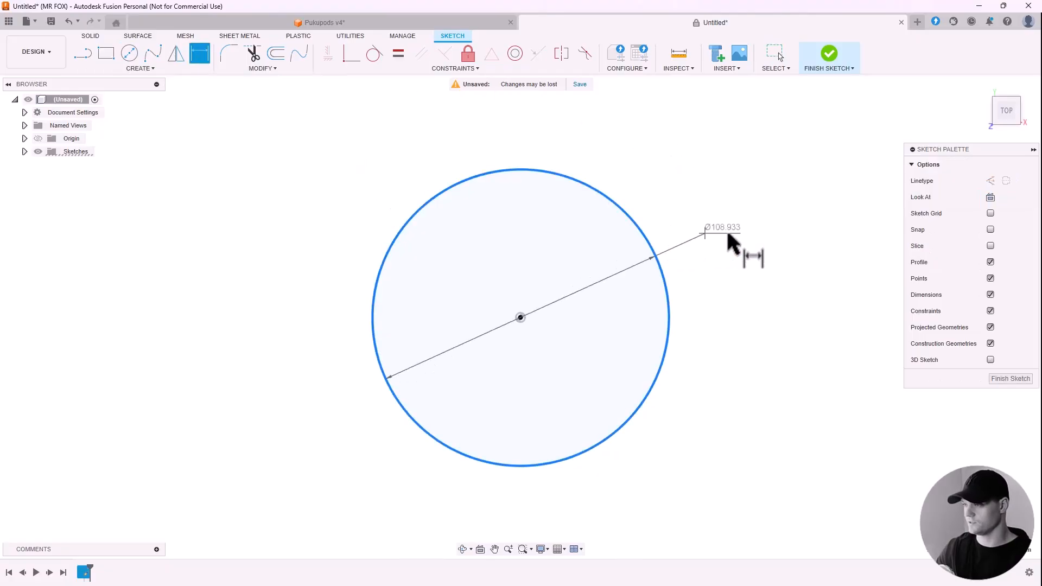
left_click(728, 261)
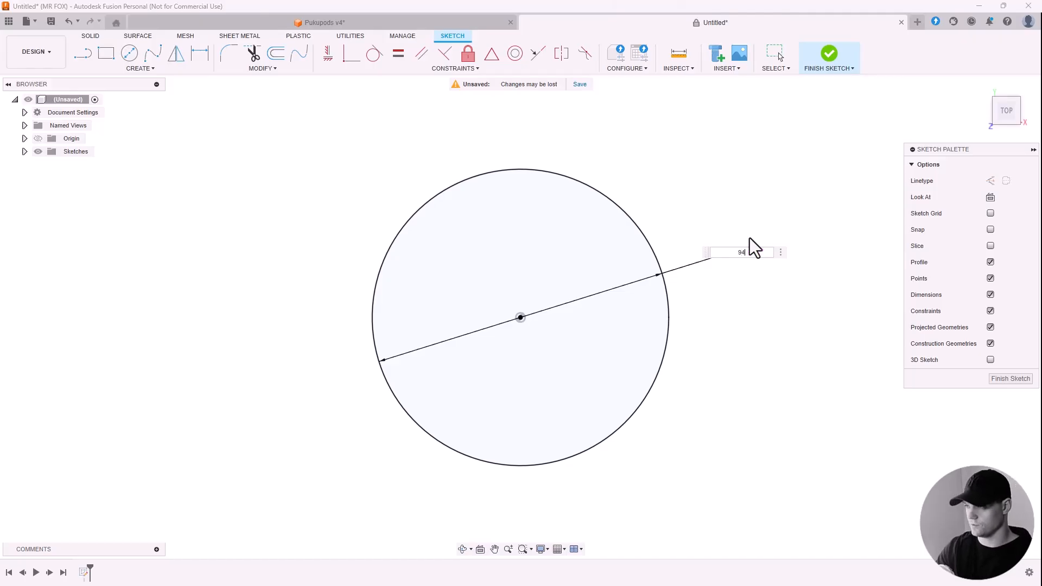
type("94")
key("Return")
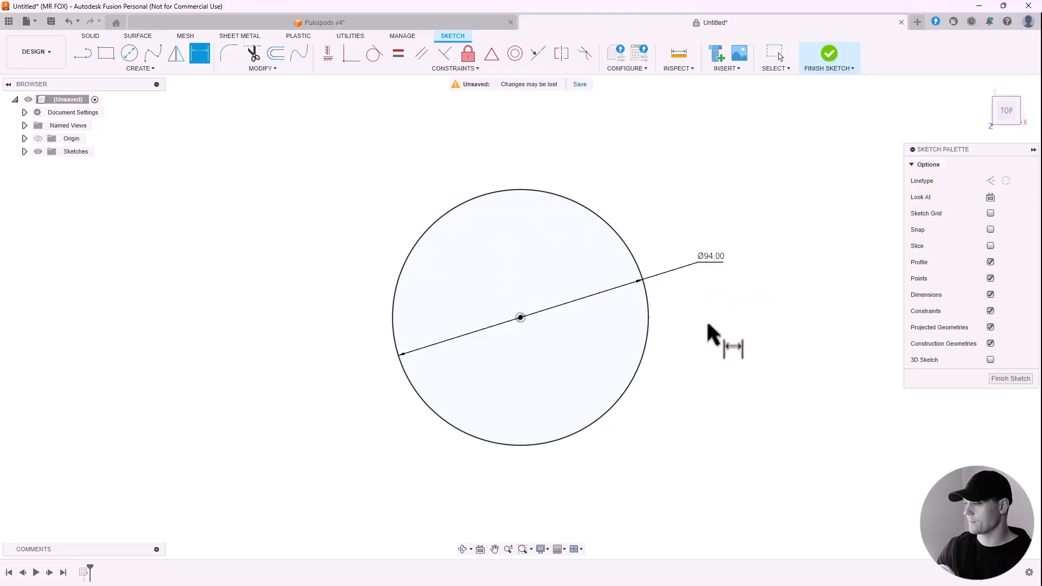
left_click(1010, 379)
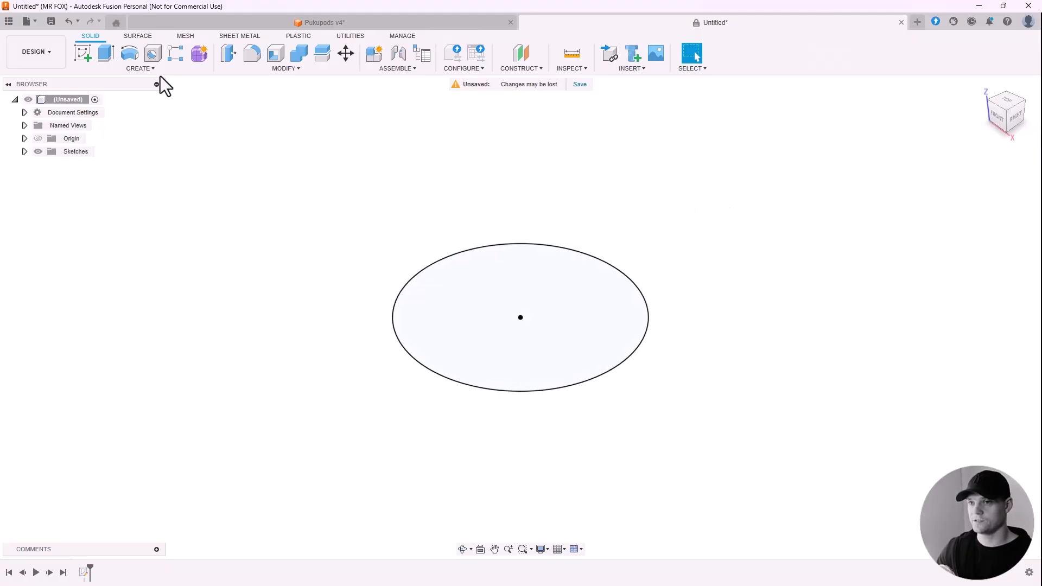
Extrude the circular profile upward with a distance of 88 mm as a new body
left_click(142, 68)
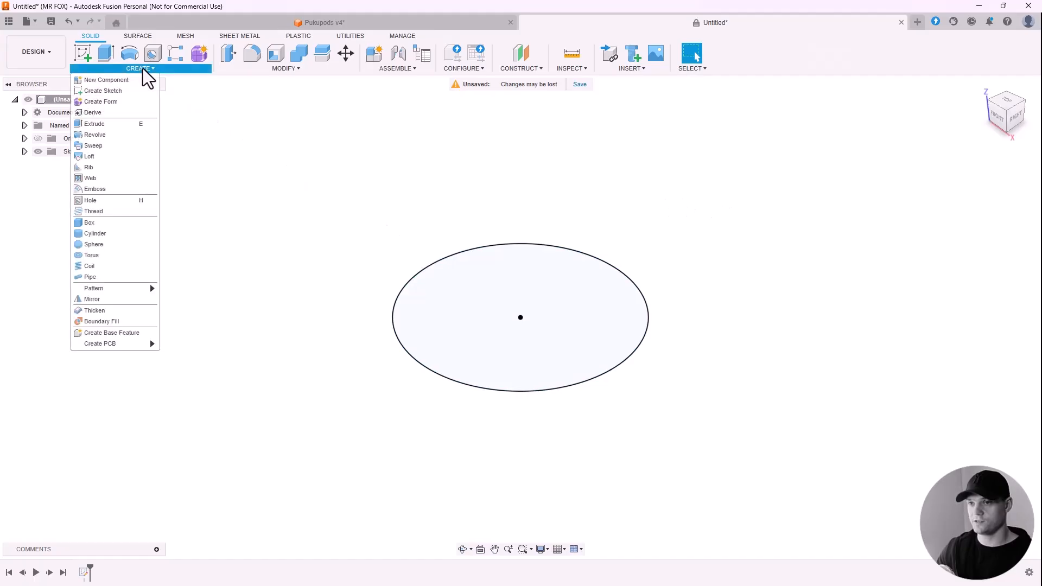
left_click(115, 124)
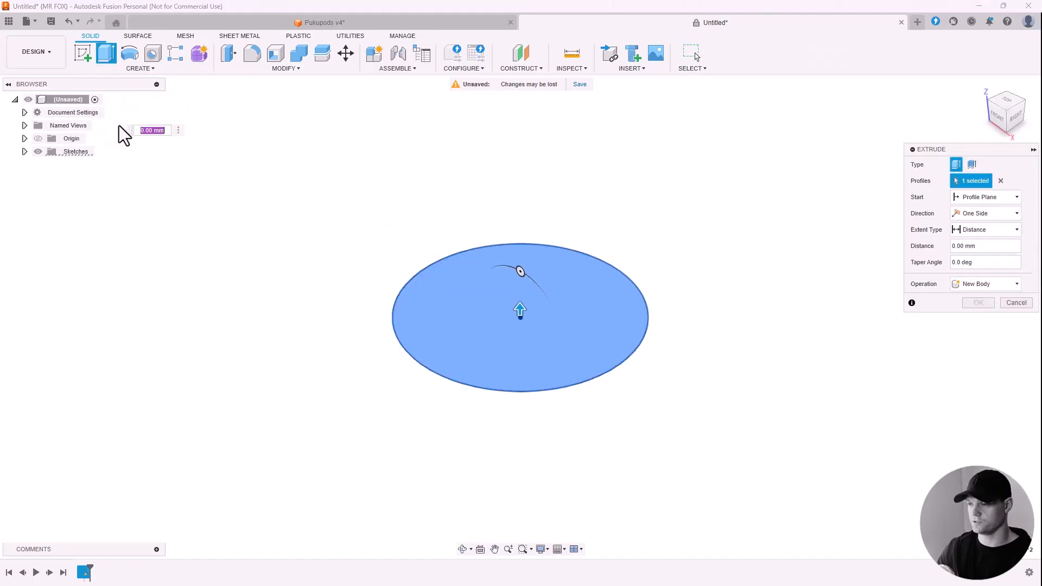
scroll(663, 275, "up", 3)
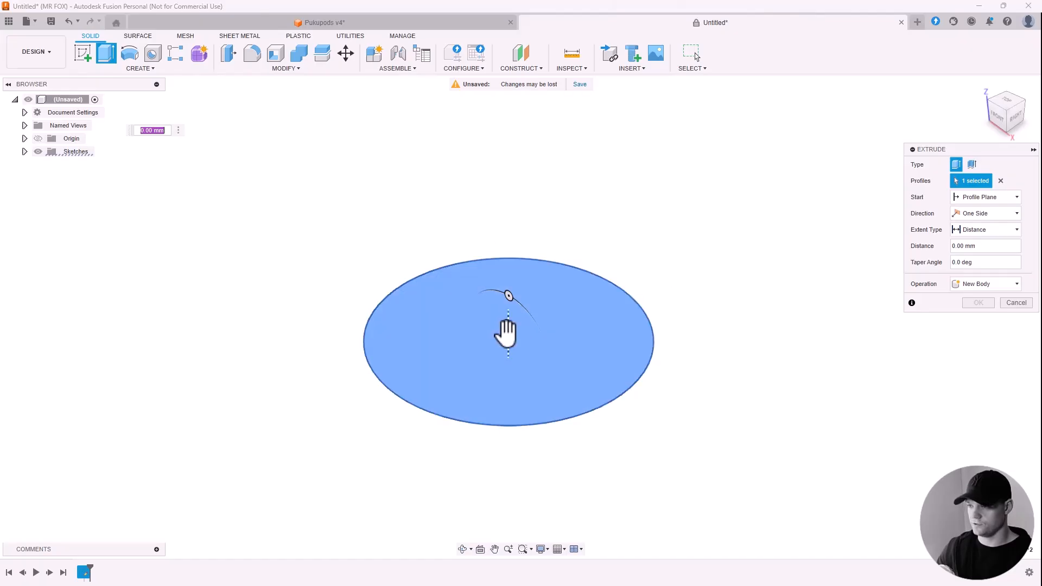
left_click_drag(508, 334, 513, 173)
scroll(488, 441, "down", 5)
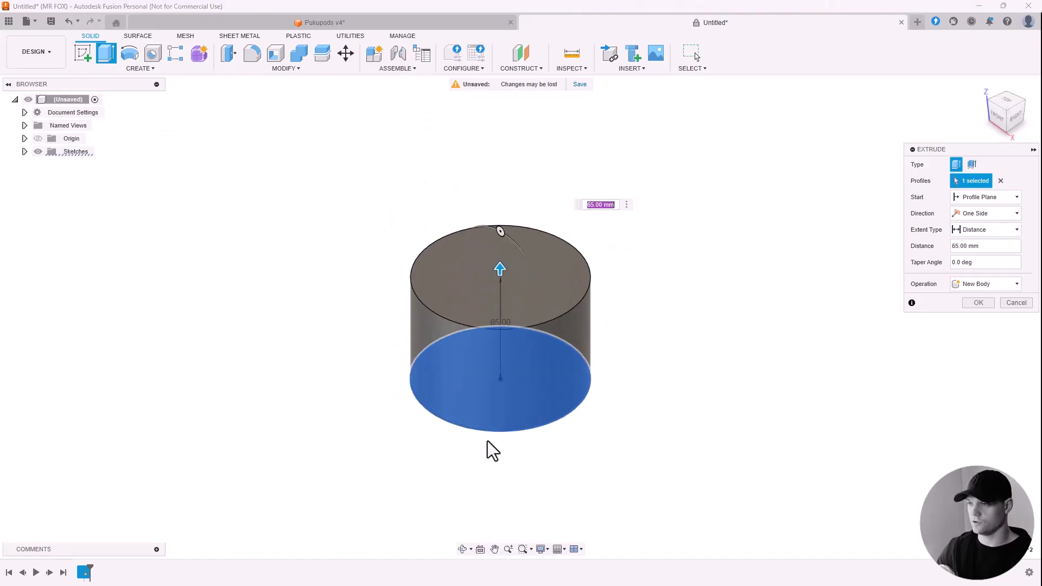
scroll(505, 341, "up", 3)
left_click_drag(496, 256, 496, 216)
left_click_drag(564, 249, 668, 251)
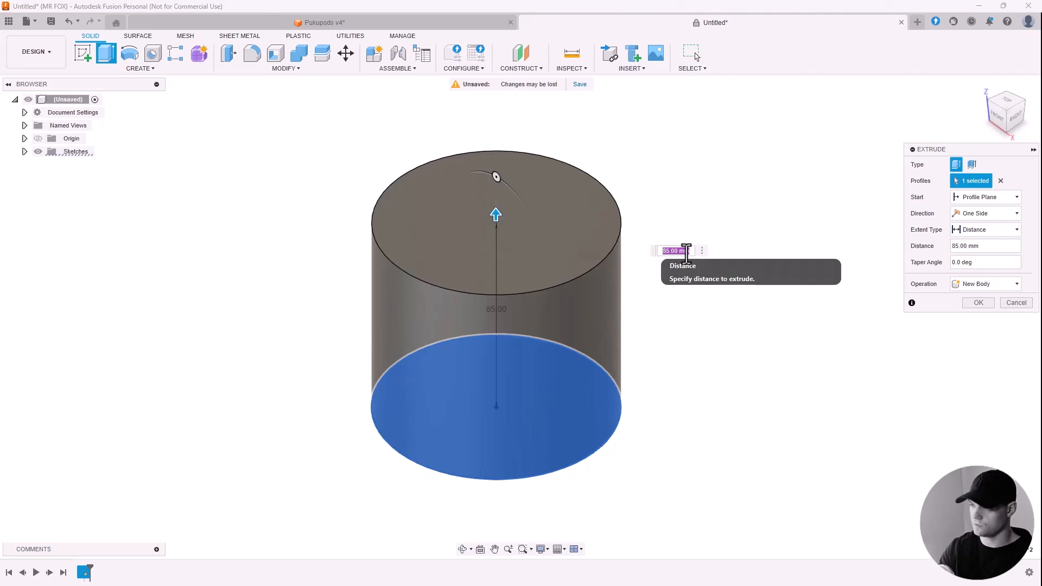
type("88")
key("Return")
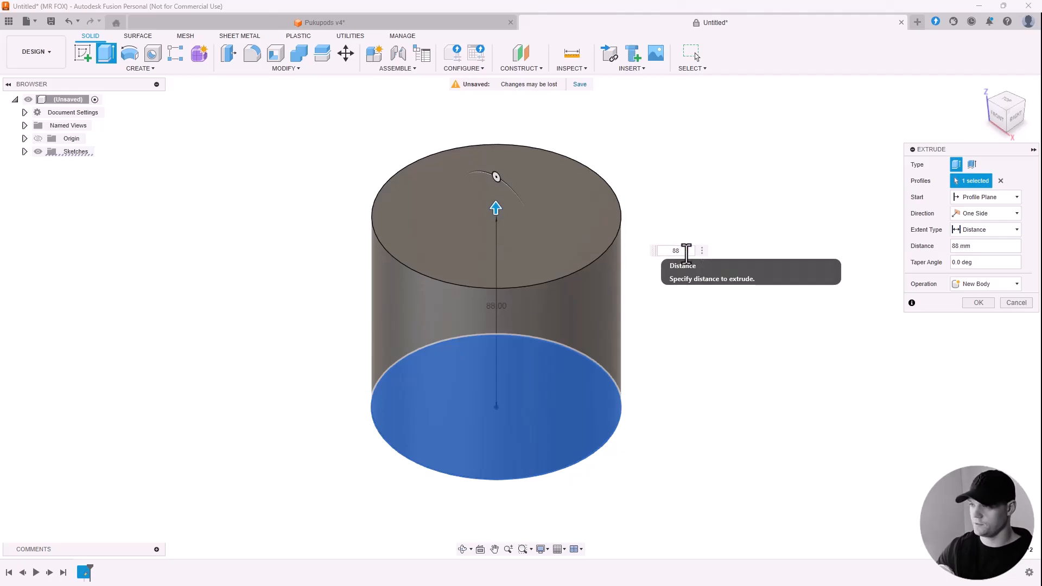
Set the extrusion's taper angle to 3 degrees so the pot widens toward its upper rim
middle_click_drag(625, 308, 640, 291, "shift")
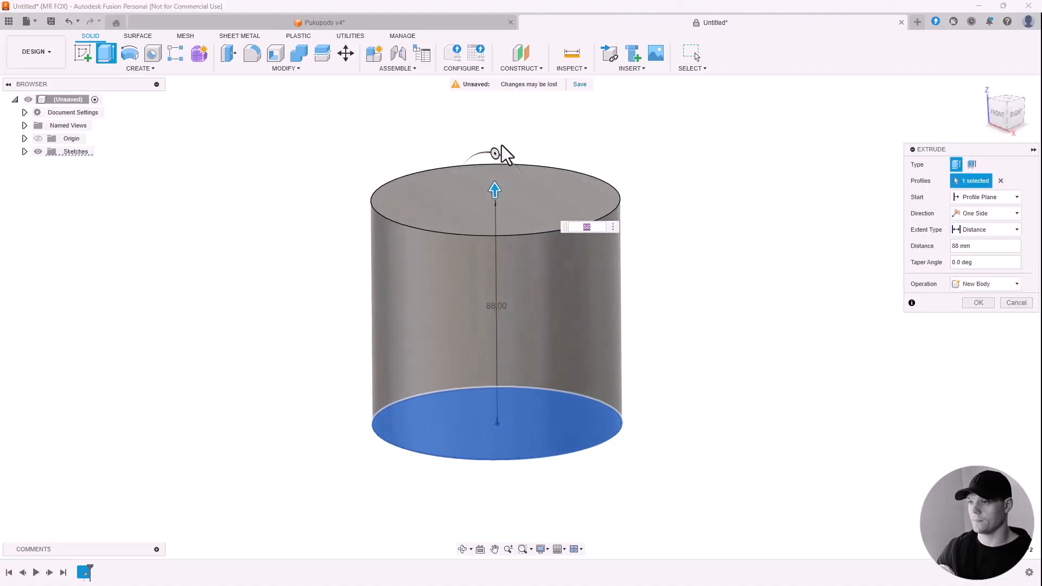
middle_click_drag(611, 152, 625, 154, "shift")
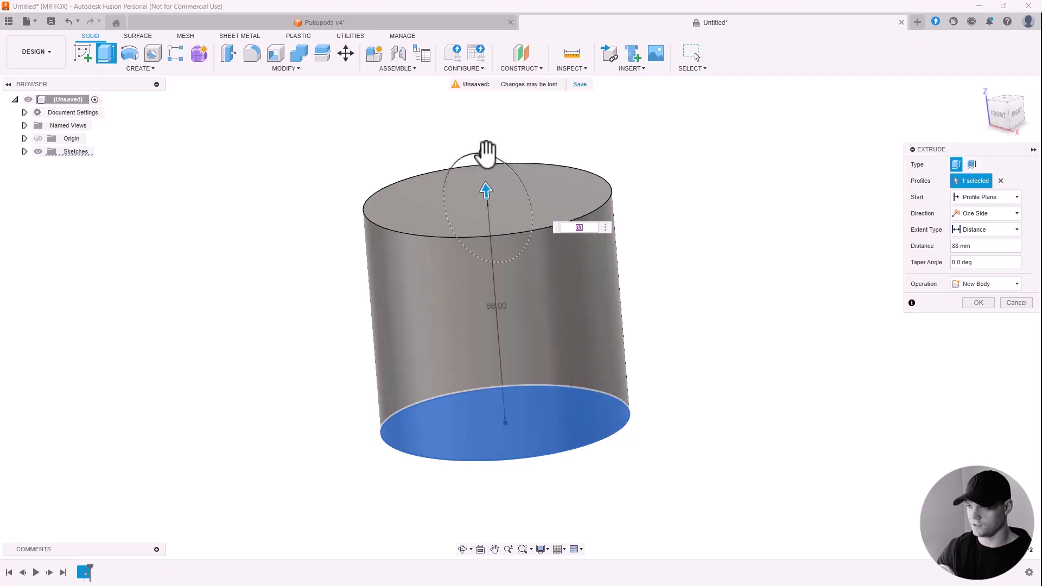
left_click_drag(487, 154, 468, 161)
scroll(470, 205, "down", 2)
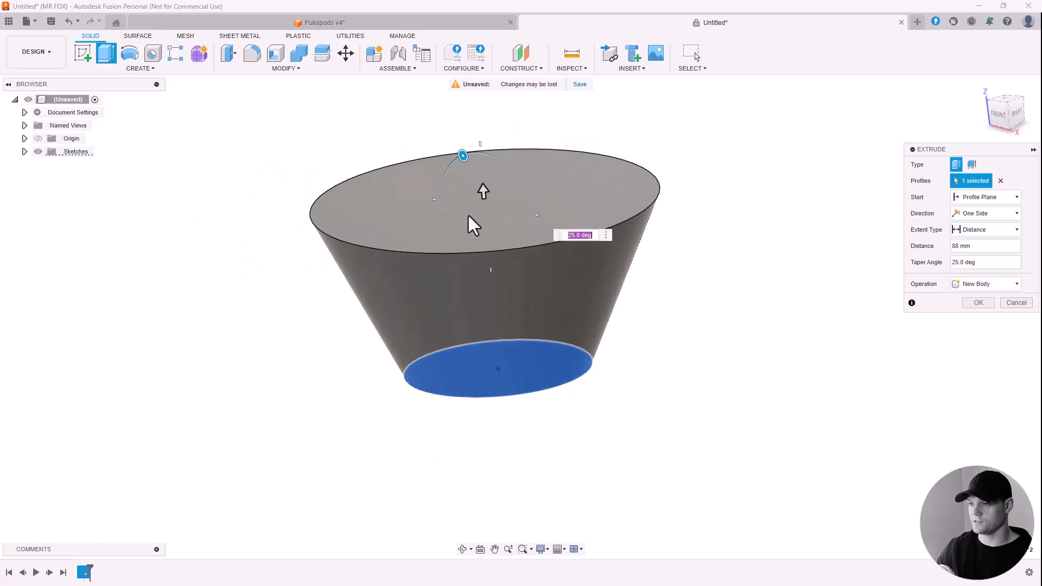
mouse_move(468, 217)
middle_mouse_down("shift")
mouse_move(465, 193)
mouse_move(466, 217)
middle_mouse_up("shift")
mouse_move(473, 152)
left_mouse_down()
mouse_move(493, 157)
mouse_move(485, 152)
left_mouse_up()
type("3")
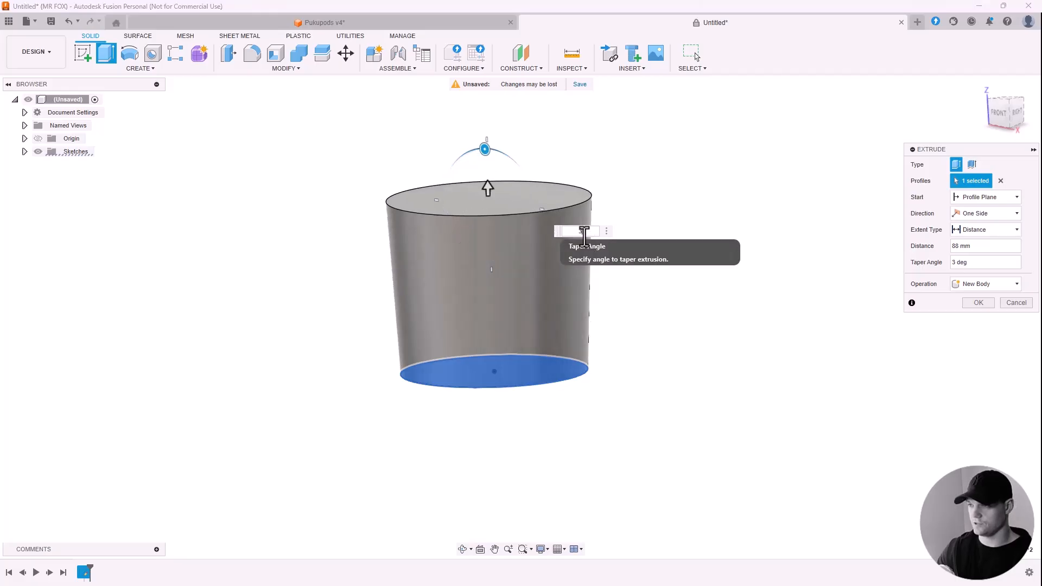
Check the tapered side profile from the front view and accept the extrusion
middle_click_drag(565, 182, 613, 152, "shift")
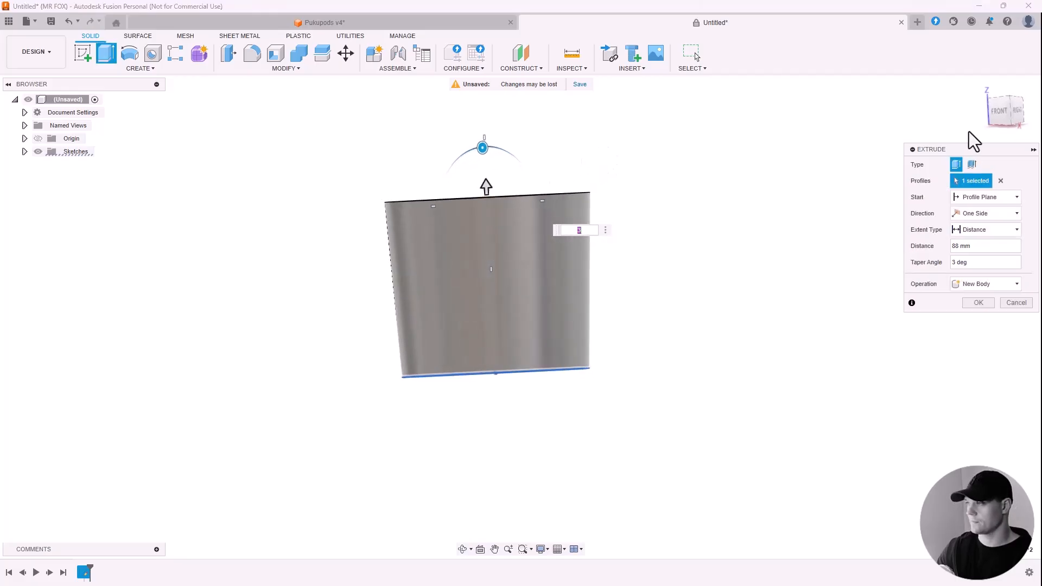
left_click(1003, 112)
scroll(320, 391, "up", 3)
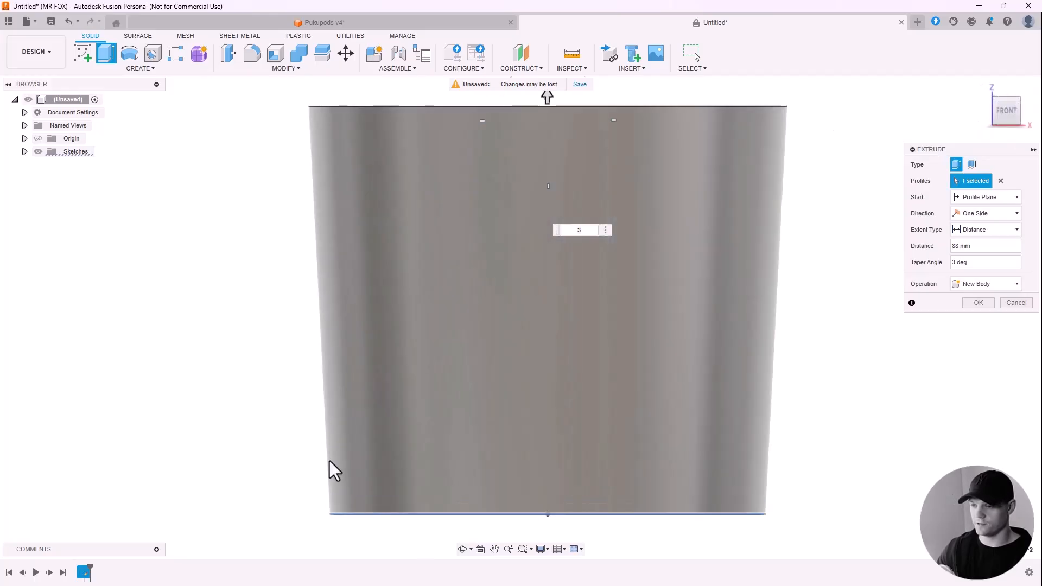
scroll(326, 502, "down", 2)
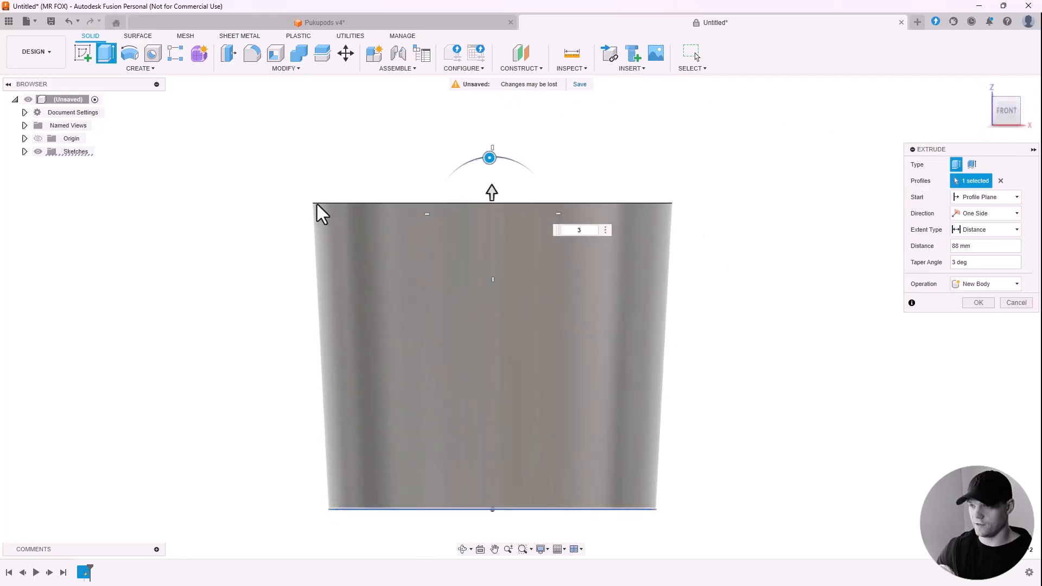
scroll(320, 205, "down", 2)
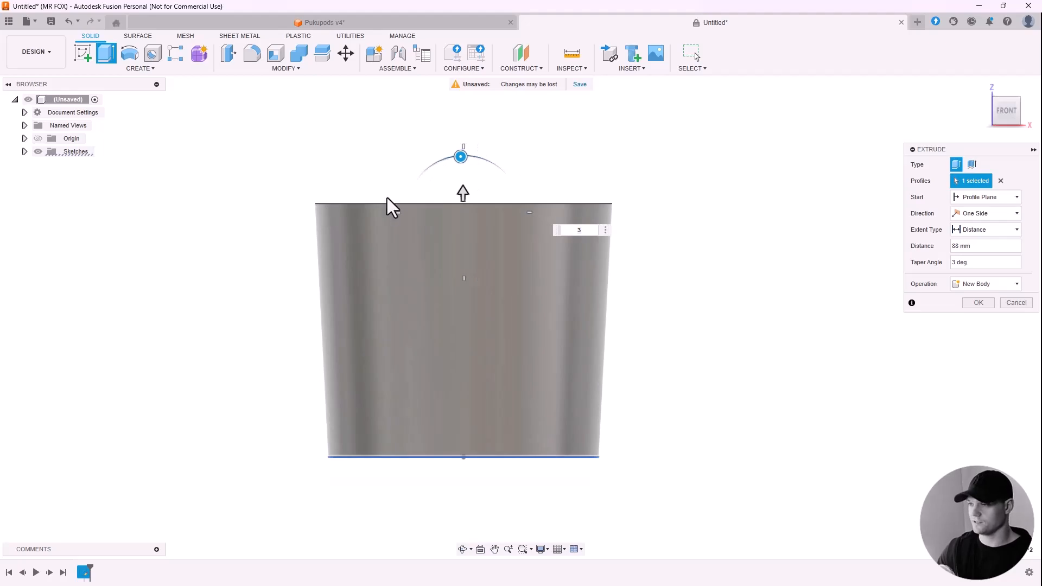
middle_click_drag(656, 179, 650, 192, "shift")
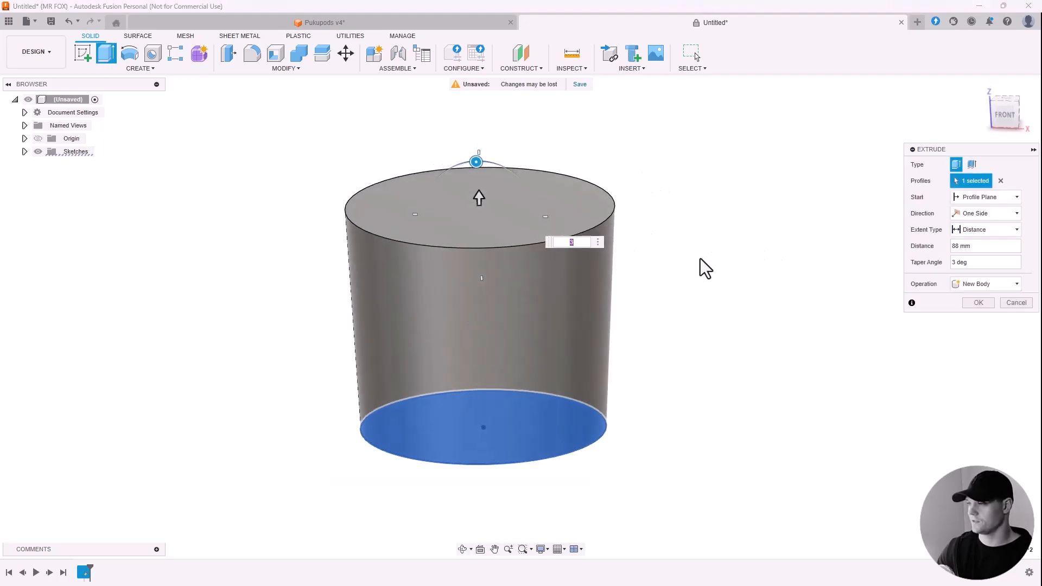
left_click_drag(948, 150, 666, 164)
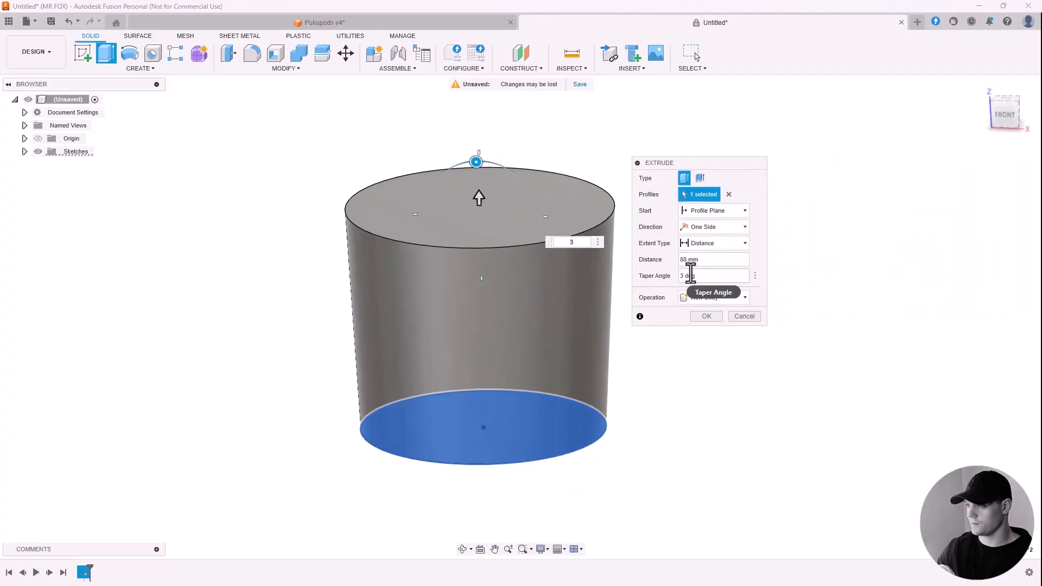
double_click(688, 276)
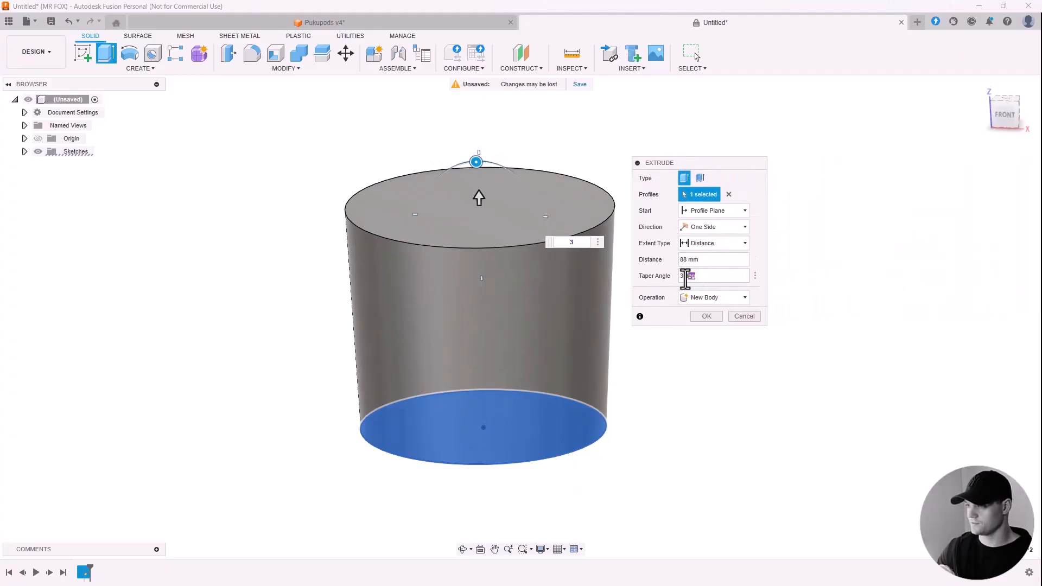
left_click(704, 317)
middle_click_drag(656, 295, 775, 305, "shift")
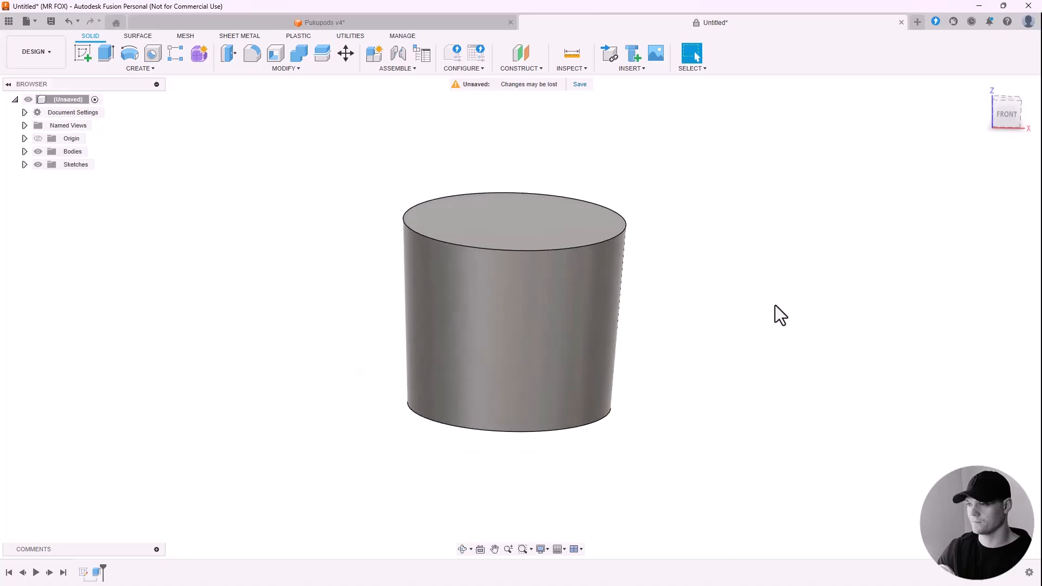
scroll(623, 182, "up", 2)
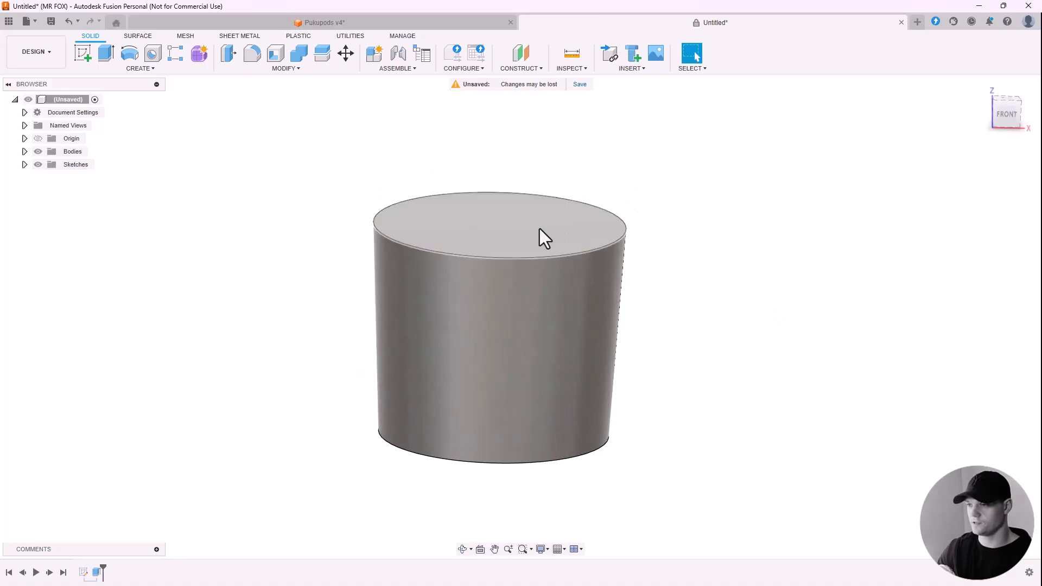
mouse_move(503, 202)
middle_mouse_down("shift")
mouse_move(500, 217)
mouse_move(506, 206)
middle_mouse_up("shift")
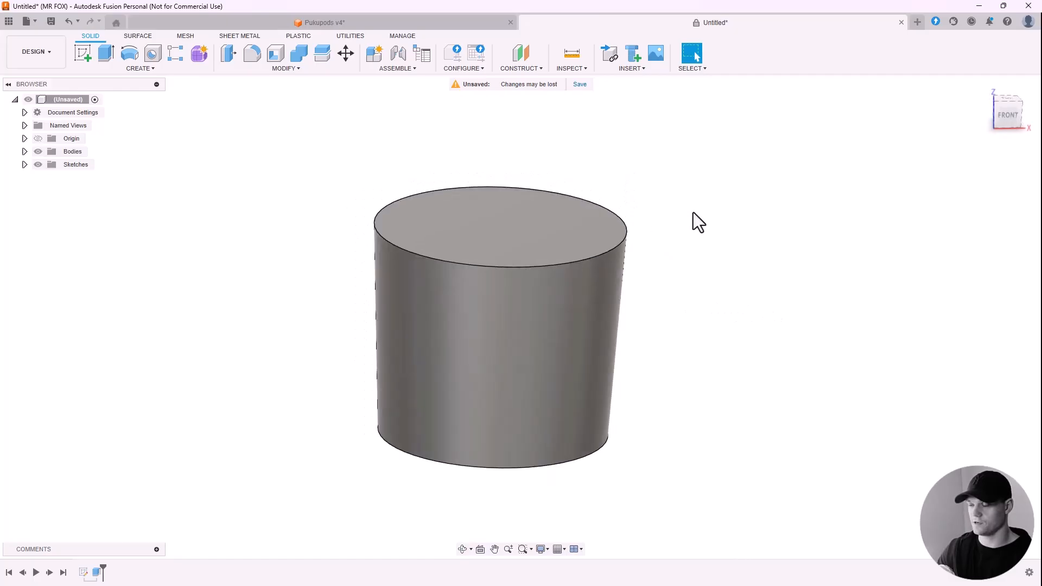
Shell the tapered body from its top face with an inside thickness of 4 mm
left_click(282, 70)
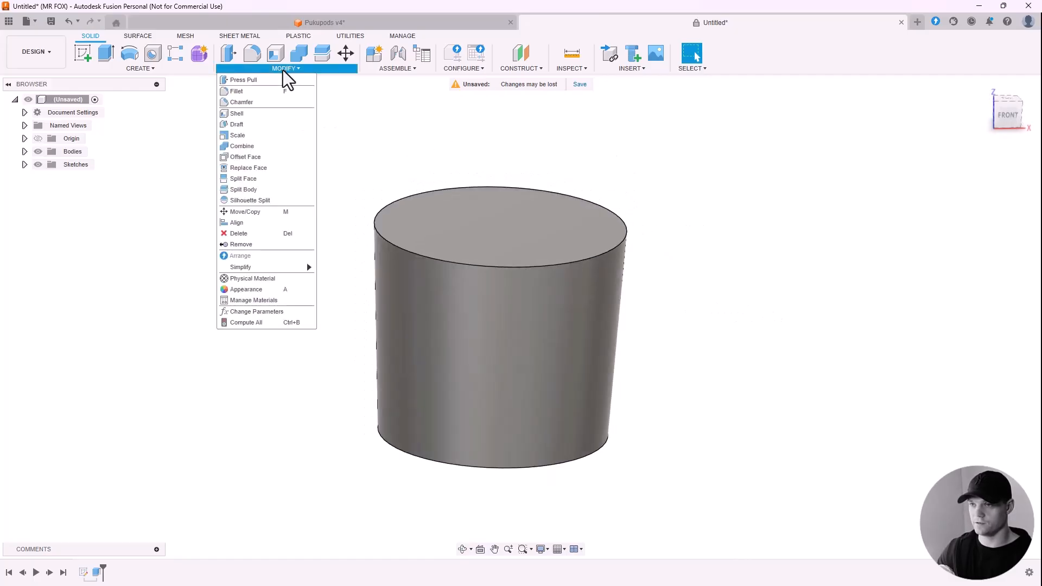
left_click(250, 116)
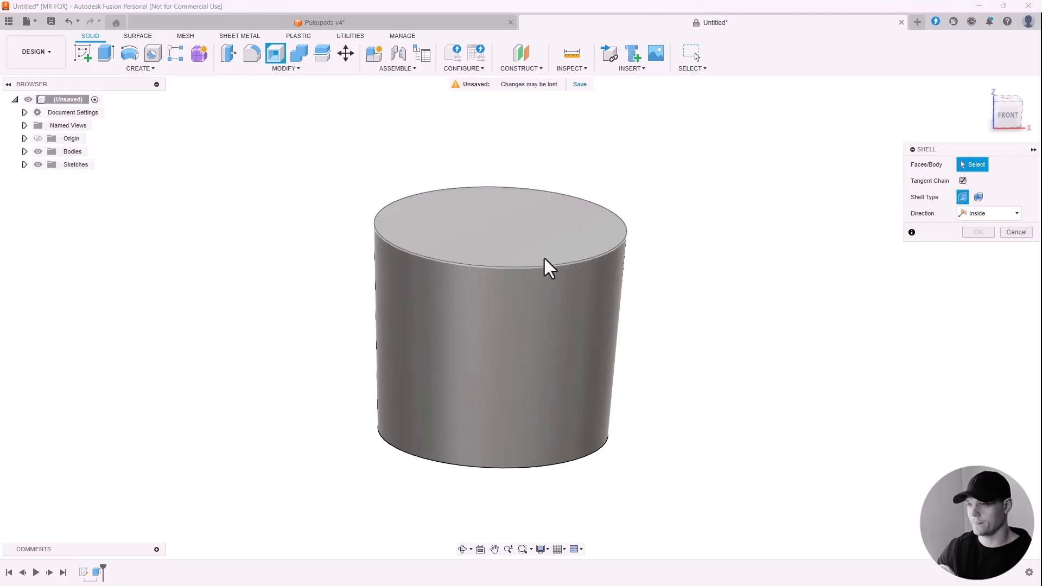
middle_click_drag(621, 268, 661, 271, "shift")
scroll(505, 233, "up", 1)
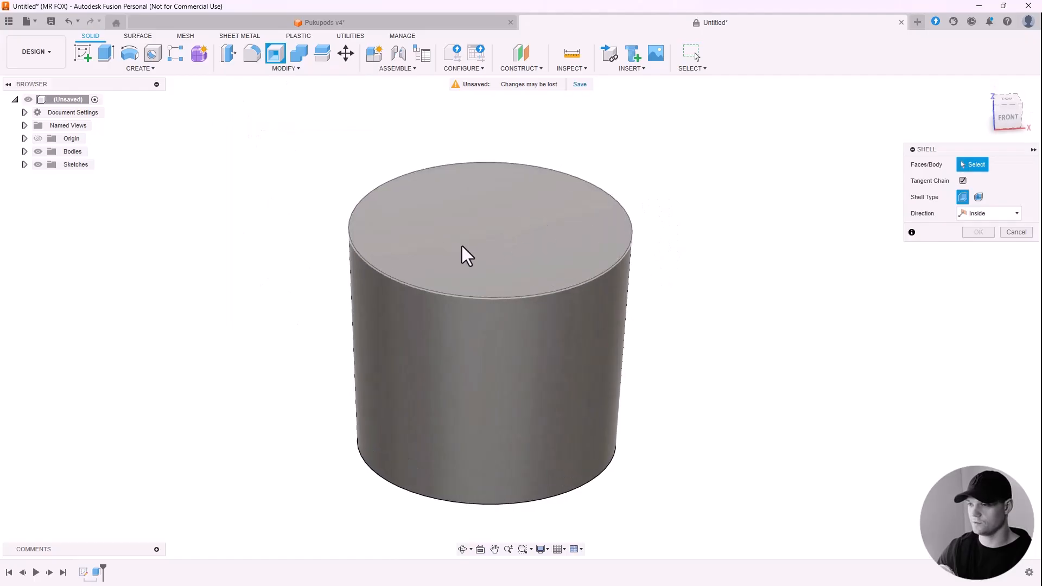
left_click(409, 229)
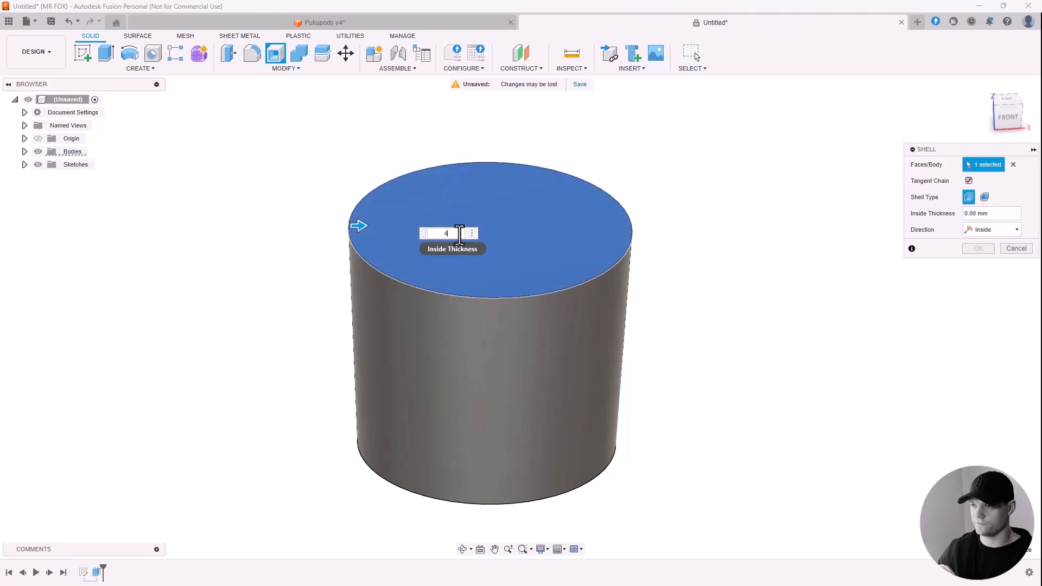
left_click(480, 255)
left_click(702, 244)
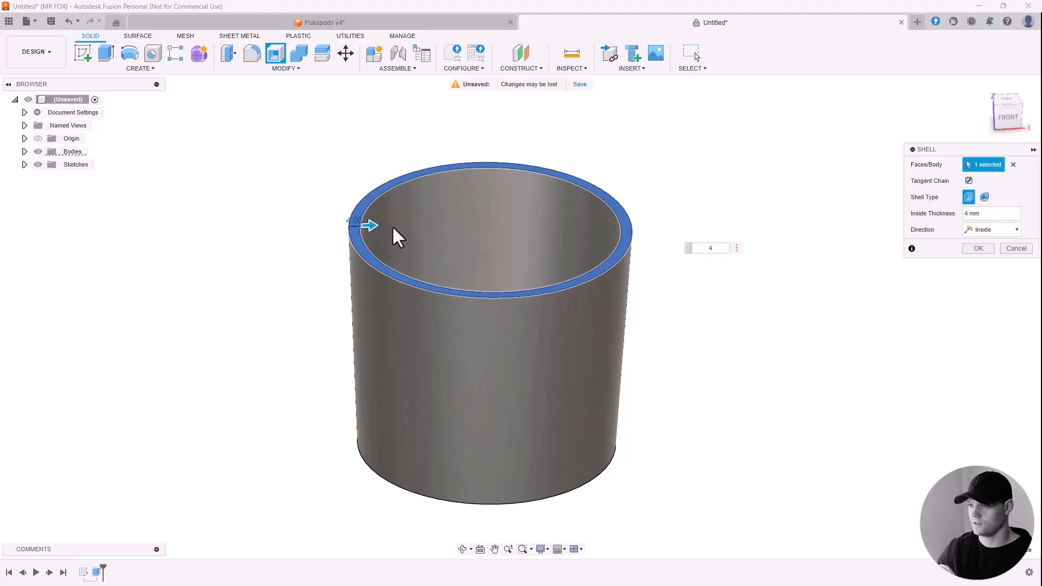
Try a 5 mm wall, set the inside thickness back to 4 mm and accept the shell
mouse_move(371, 225)
left_mouse_down()
mouse_move(456, 226)
mouse_move(366, 225)
left_mouse_up()
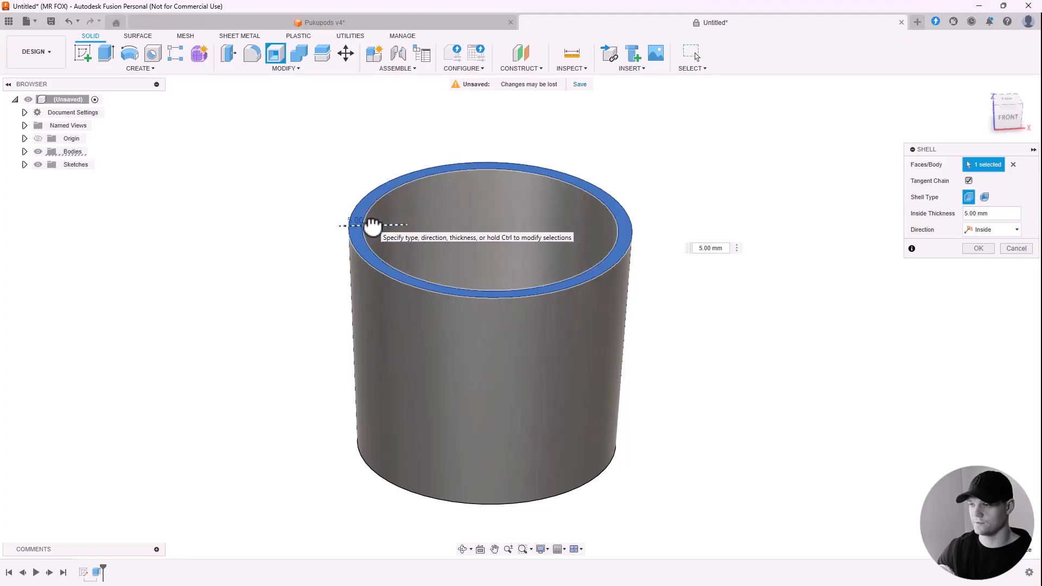
left_click(719, 249)
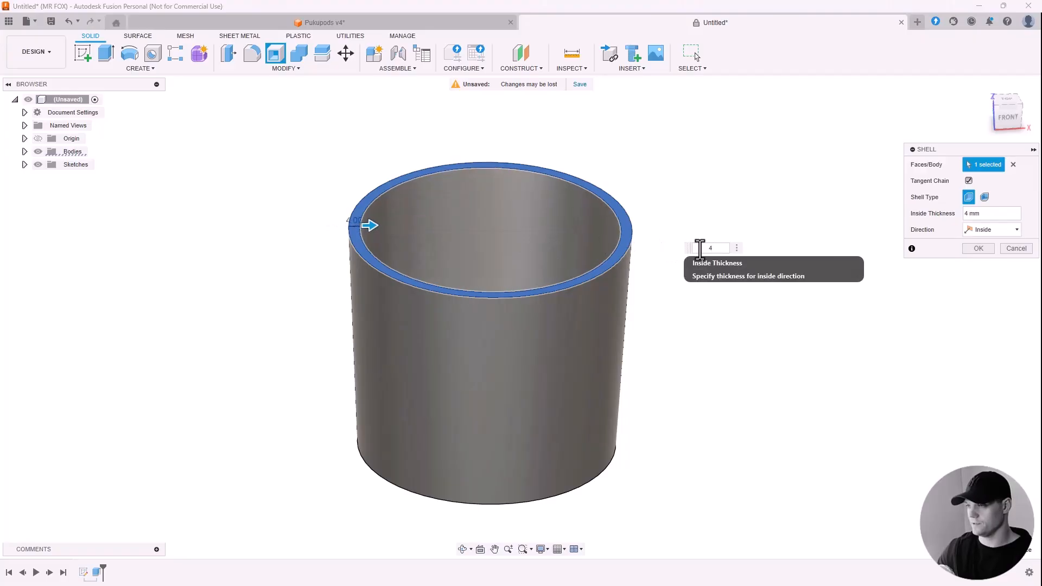
left_click(975, 251)
middle_click_drag(672, 264, 668, 312, "shift")
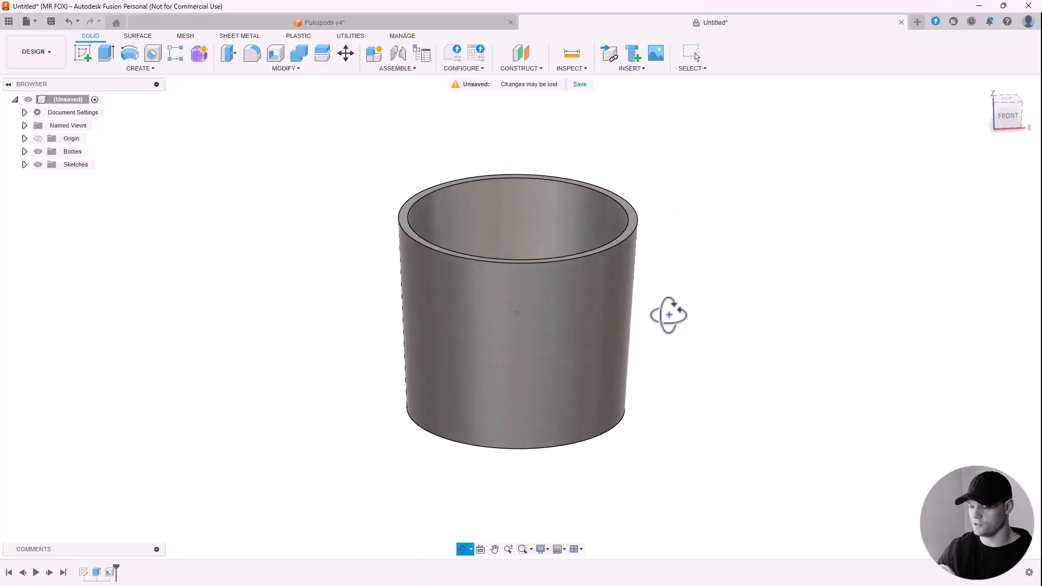
Switch to the Pukupods v4 design and examine the finished pot's underside recesses and rounded rim
left_click(381, 24)
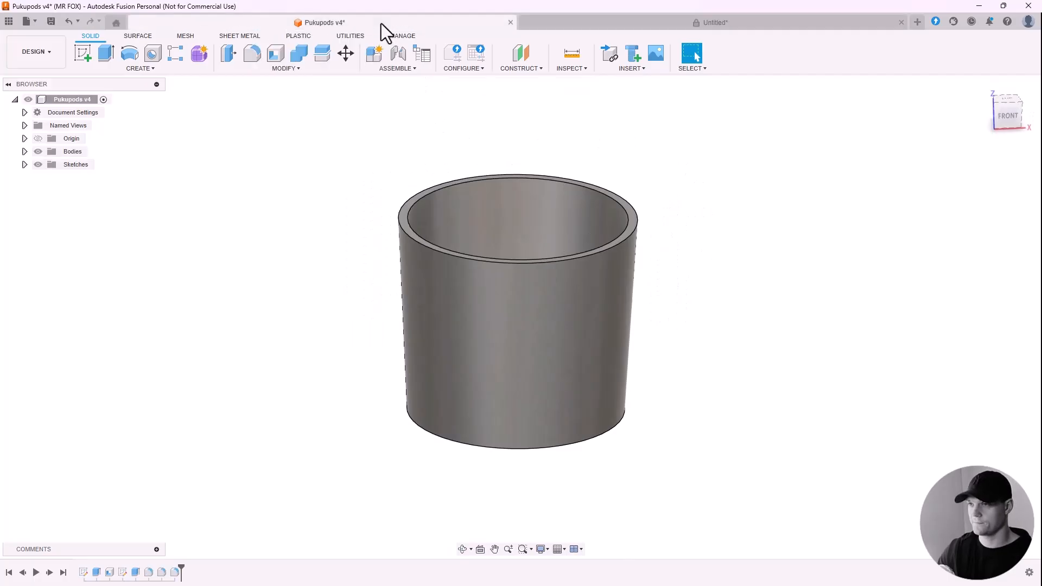
scroll(685, 200, "up", 1)
middle_click_drag(692, 256, 691, 215, "shift")
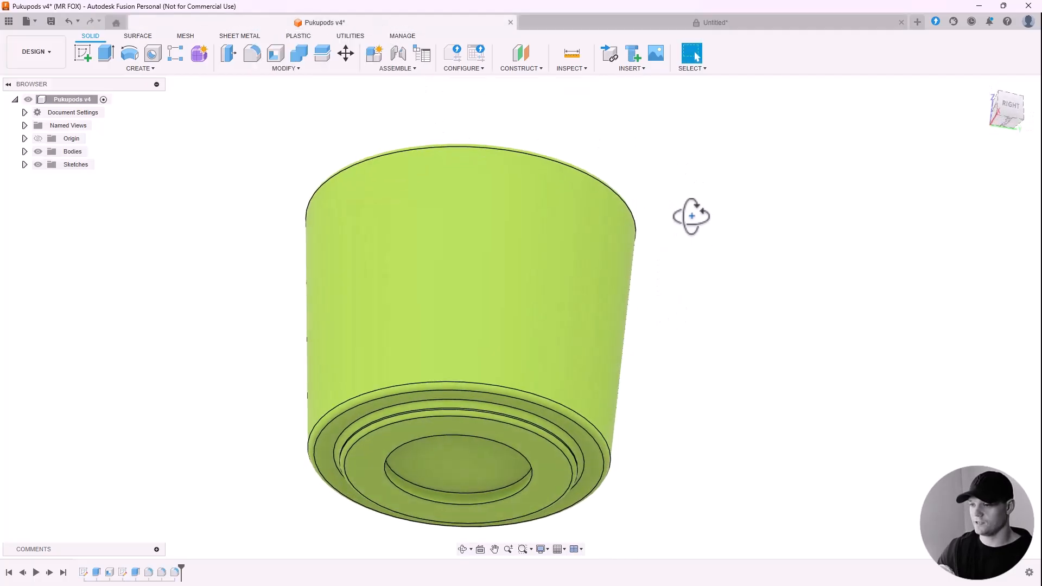
scroll(691, 211, "down", 2)
scroll(501, 396, "up", 2)
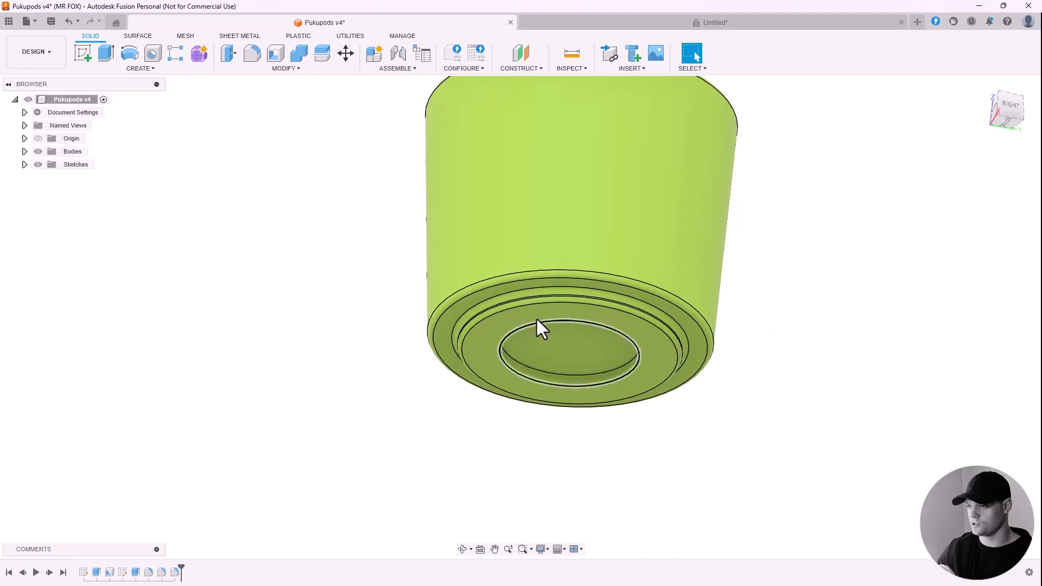
middle_click_drag(538, 329, 526, 377, "shift")
scroll(526, 377, "down", 2)
scroll(694, 206, "up", 2)
scroll(324, 204, "up", 2)
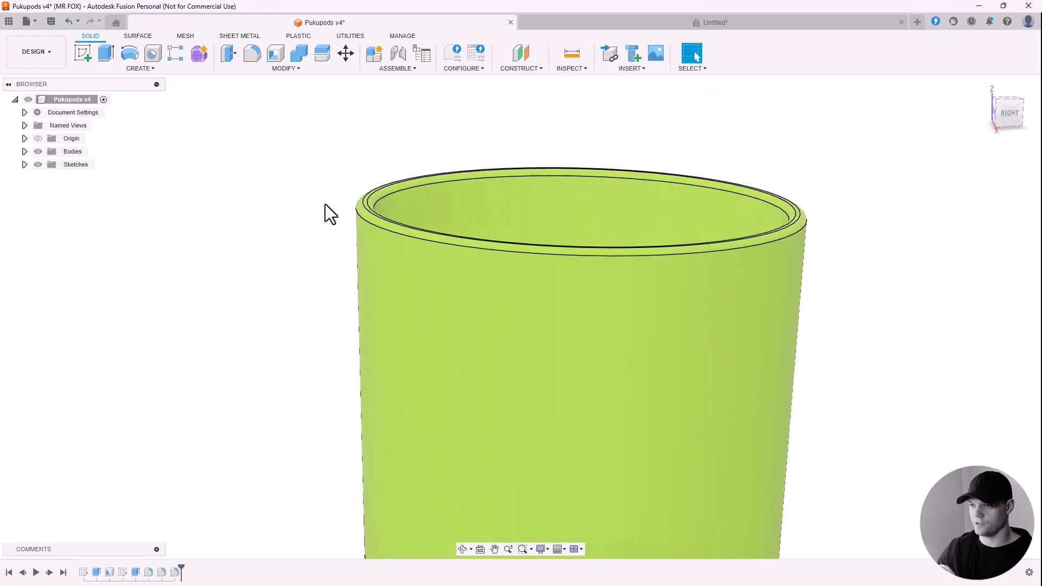
scroll(356, 209, "up", 2)
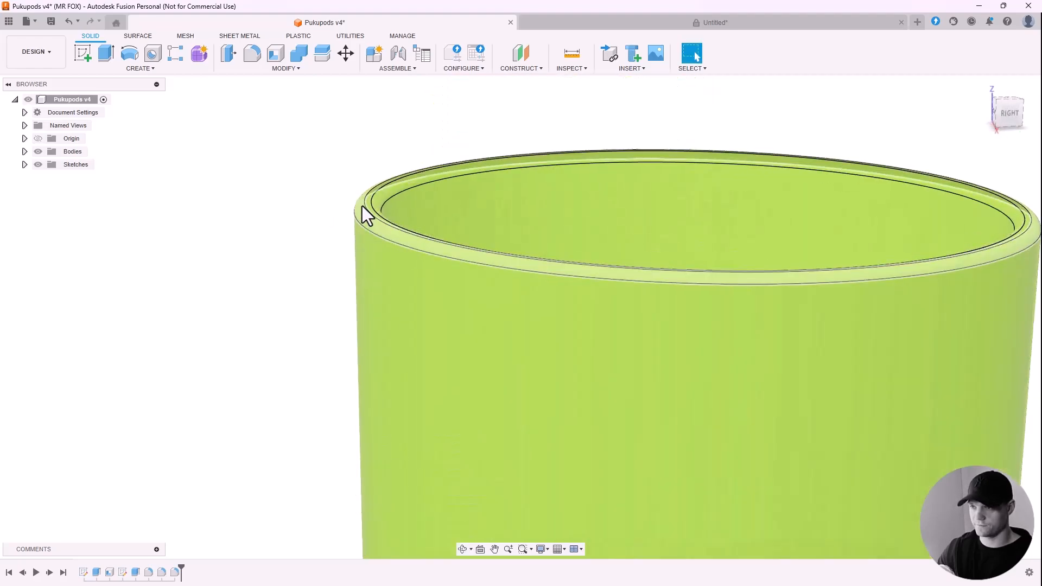
scroll(365, 207, "up", 3)
scroll(365, 216, "down", 5)
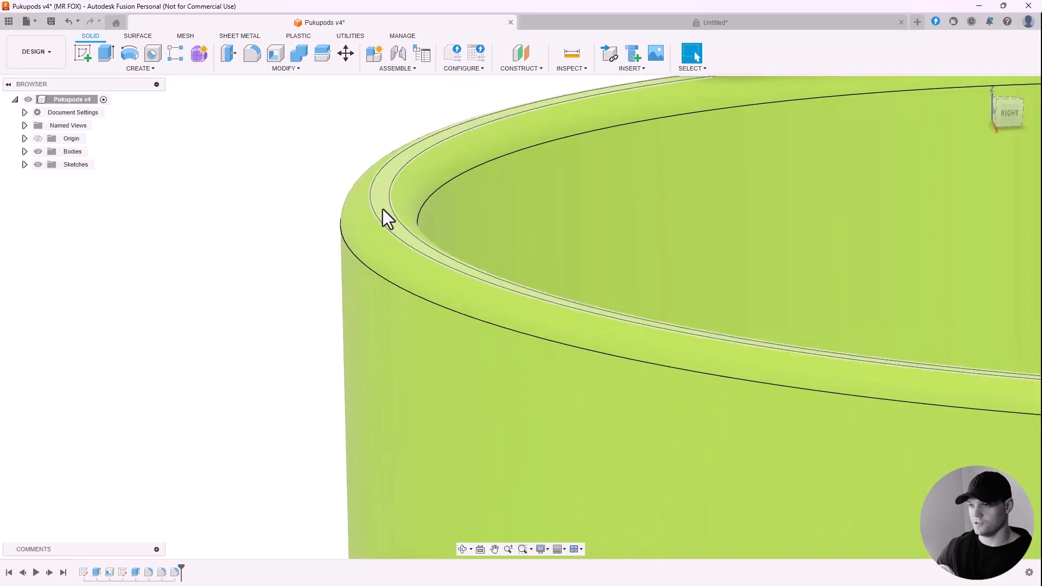
middle_click_drag(379, 214, 392, 187, "shift")
Return to the untitled design and start a sketch on the pot's flat bottom face
left_click(588, 24)
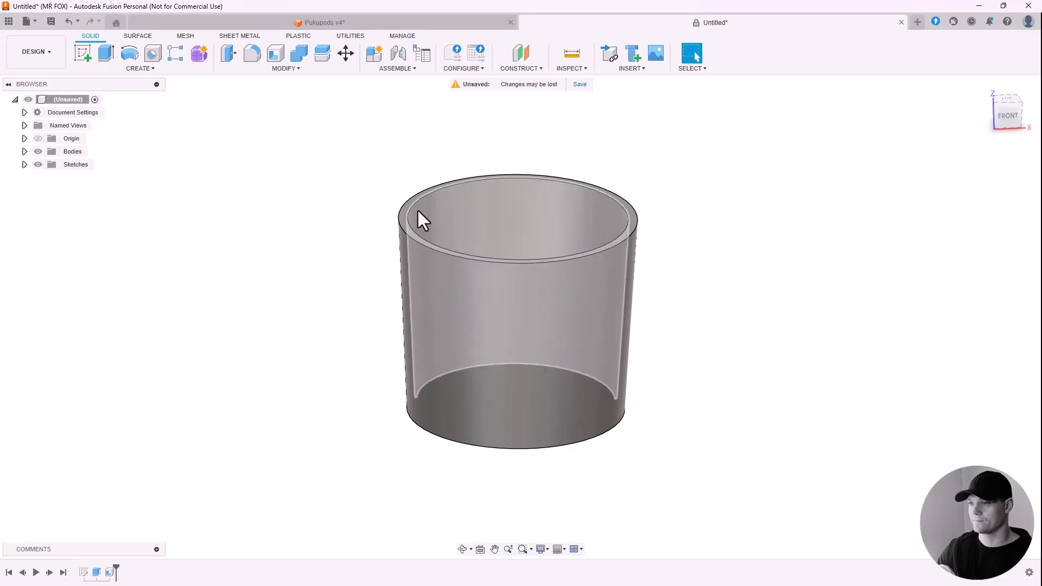
scroll(416, 209, "up", 3)
scroll(345, 198, "down", 3)
middle_click_drag(530, 371, 540, 160, "shift")
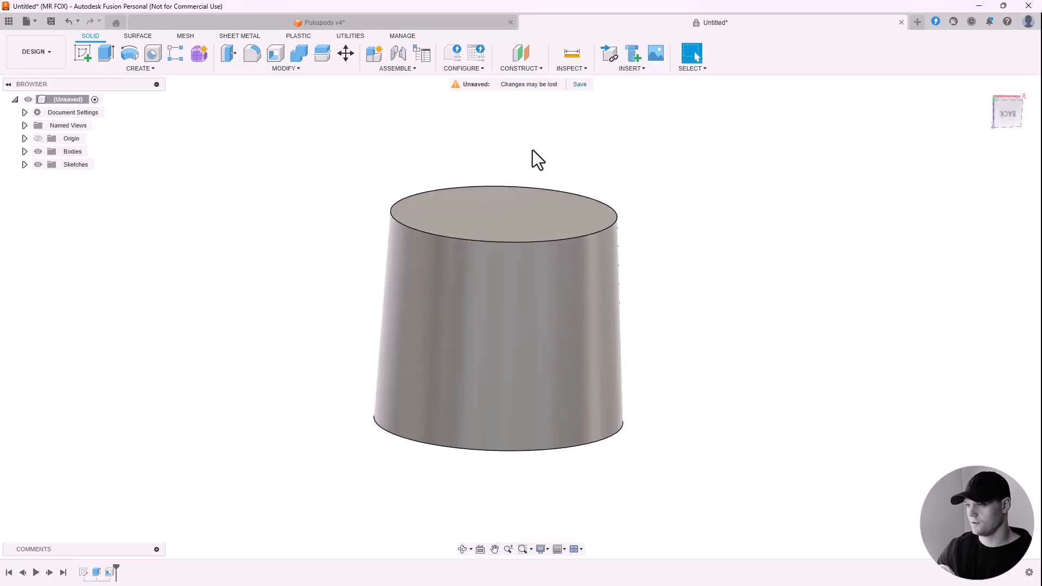
scroll(526, 154, "up", 2)
middle_click_drag(634, 206, 523, 231, "shift")
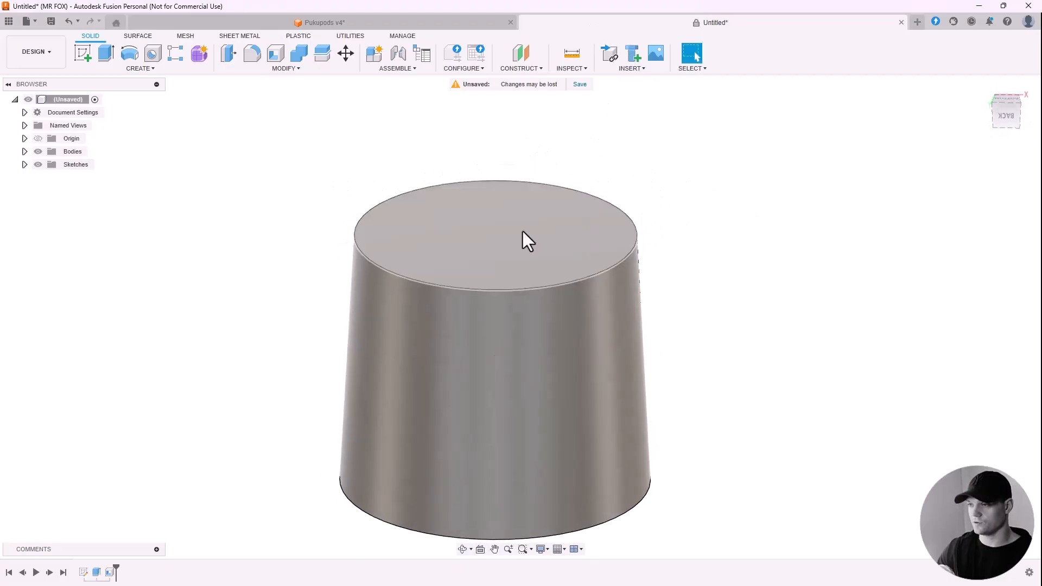
left_click(523, 231)
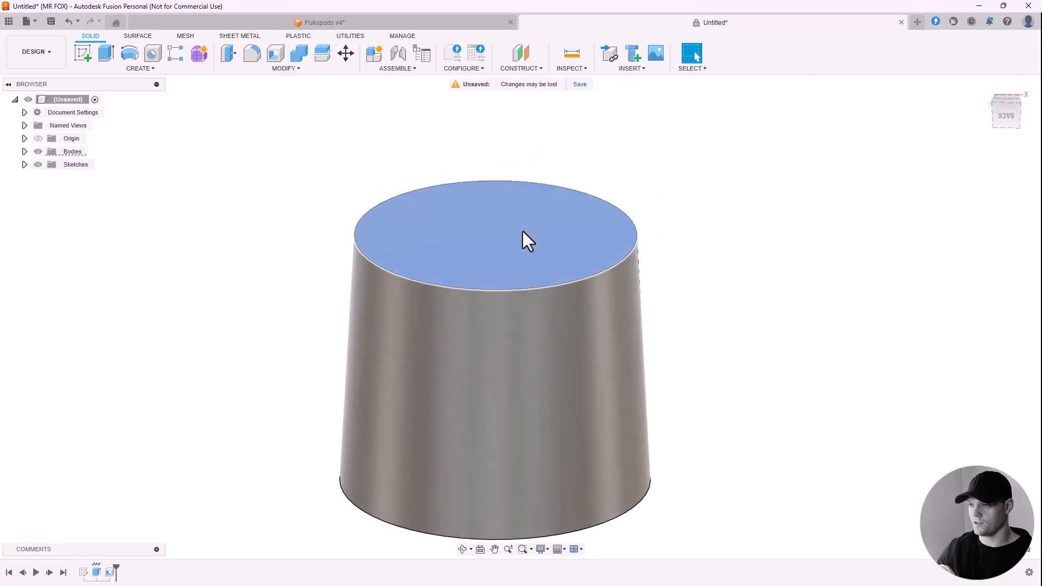
left_click(82, 54)
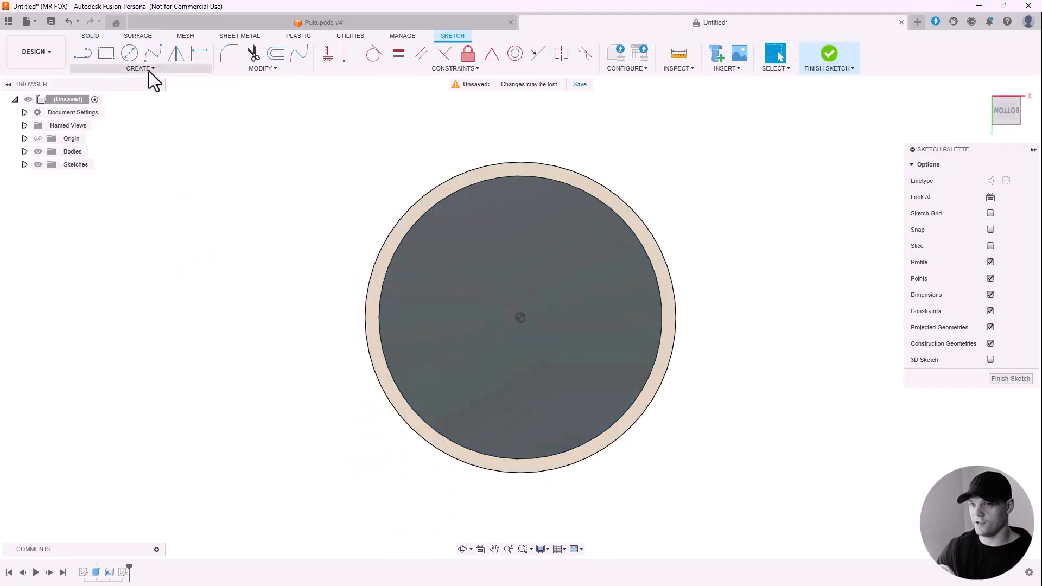
Sketch two concentric circles centred on the origin of the pot's bottom face, the outer one about 73 mm in diameter
left_click(129, 54)
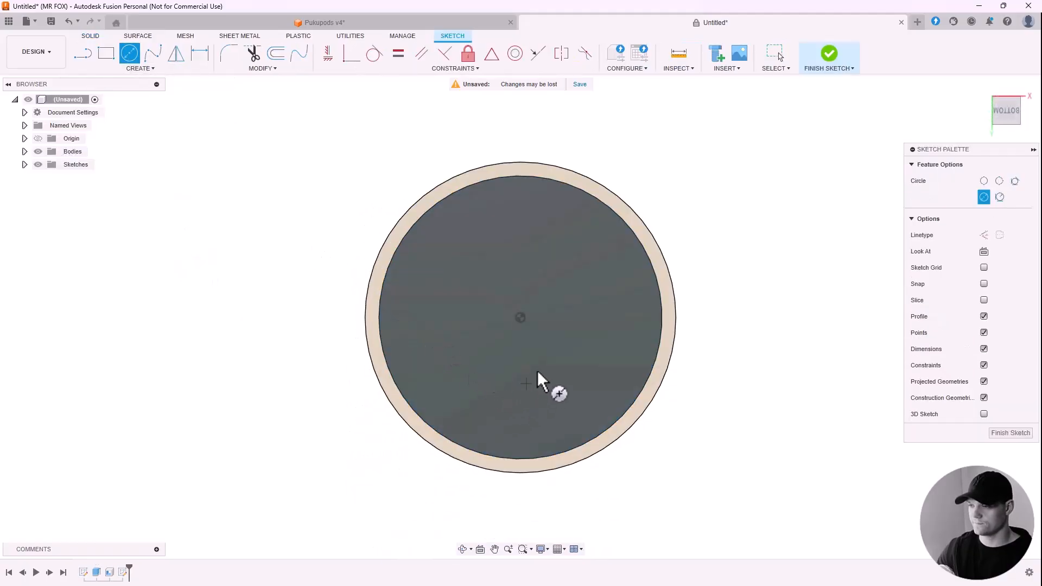
left_click(520, 317)
left_click(462, 282)
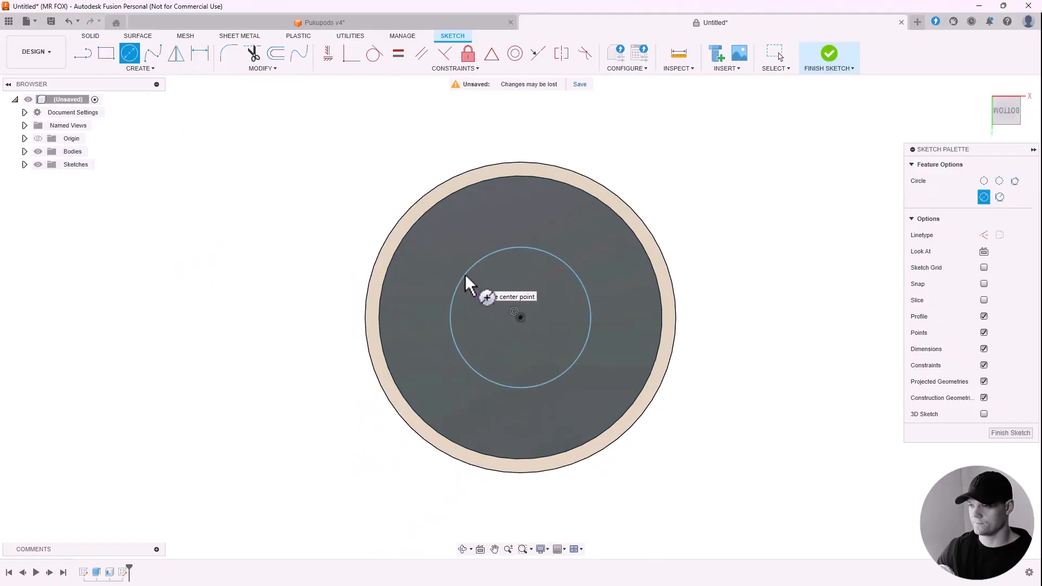
left_click(520, 317)
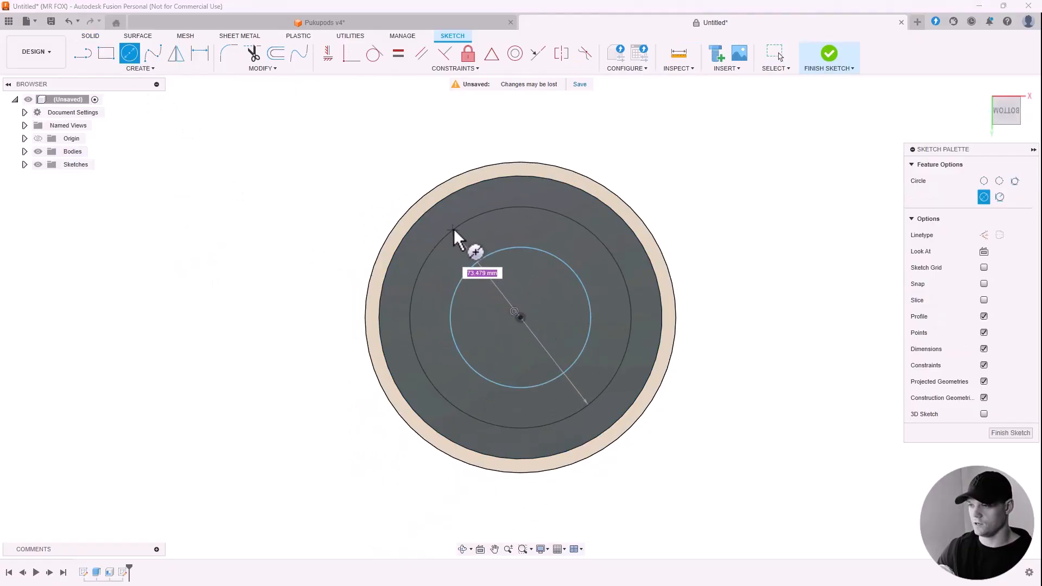
left_click(454, 231)
key("Escape")
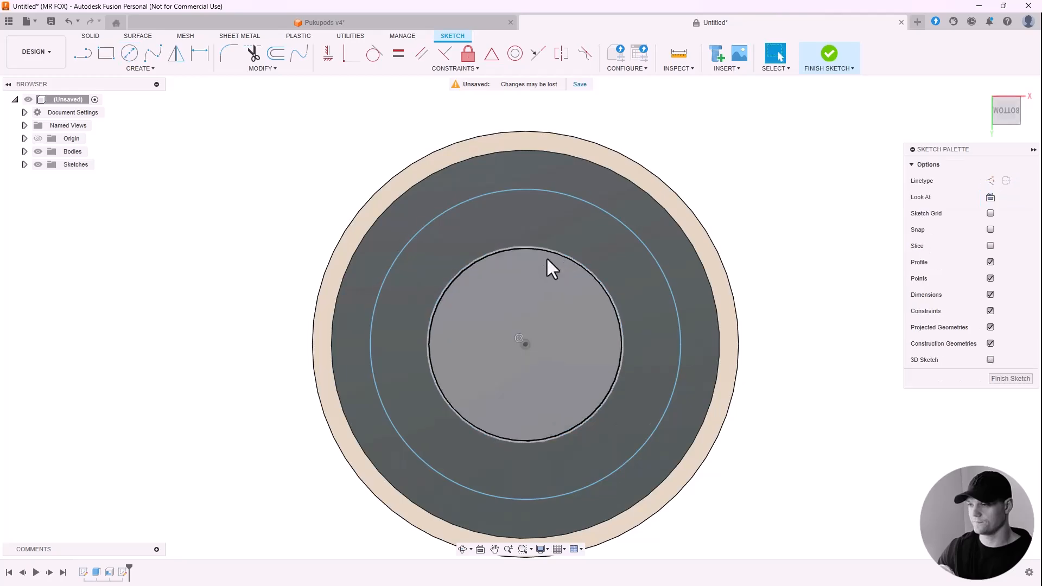
Resize the inner circle freehand to try different widths for the ring between the two circles
mouse_move(568, 256)
left_mouse_down()
mouse_move(544, 275)
mouse_move(559, 241)
left_mouse_up()
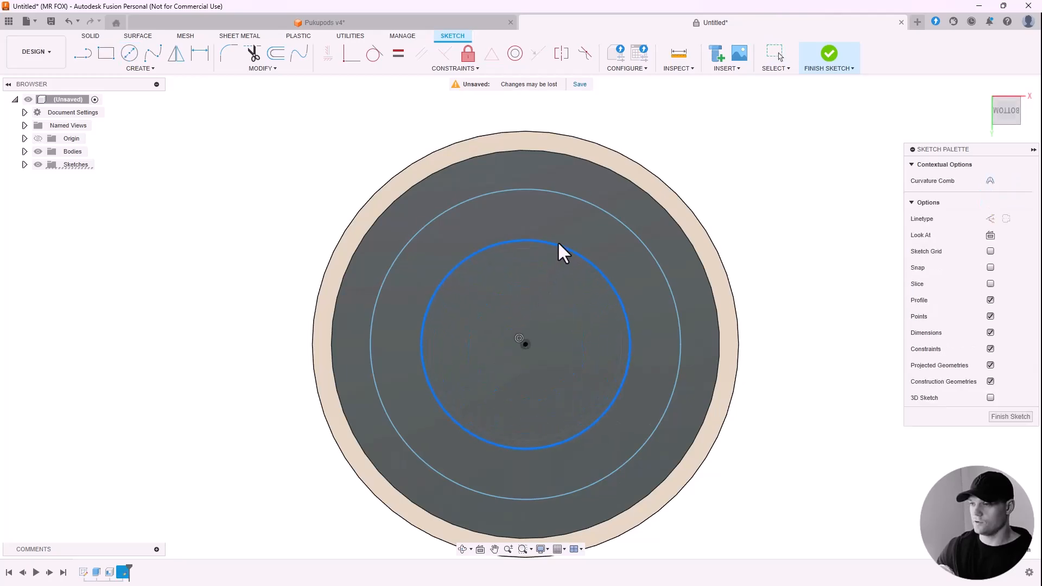
middle_click_drag(558, 236, 588, 187, "shift")
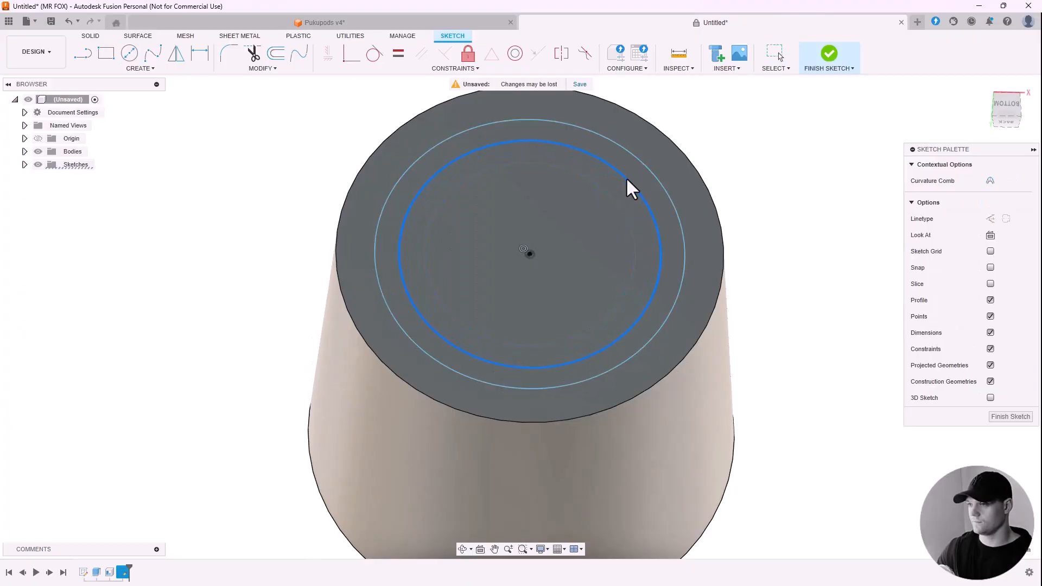
left_click_drag(627, 177, 616, 174)
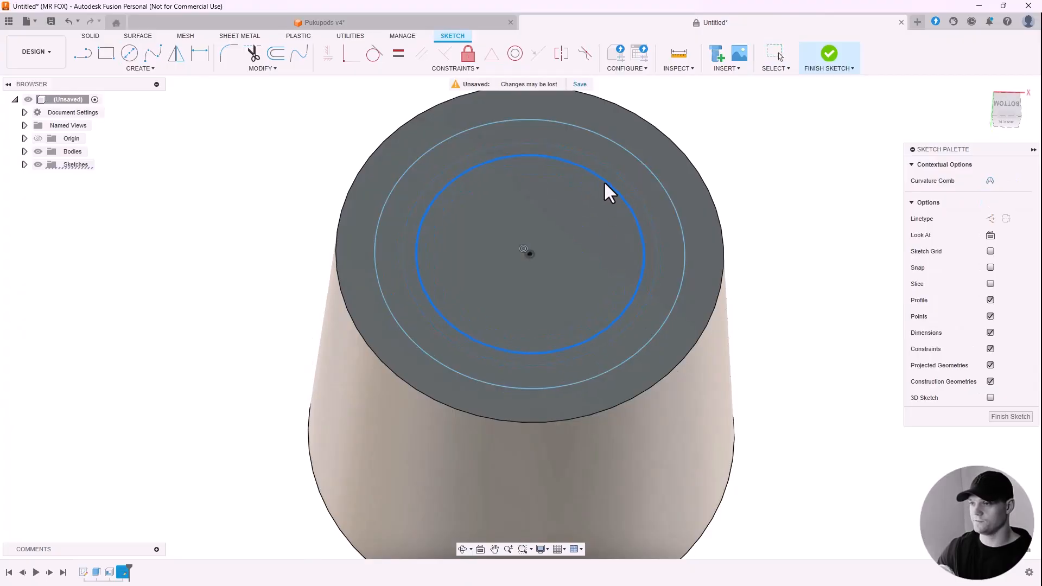
left_click(289, 108)
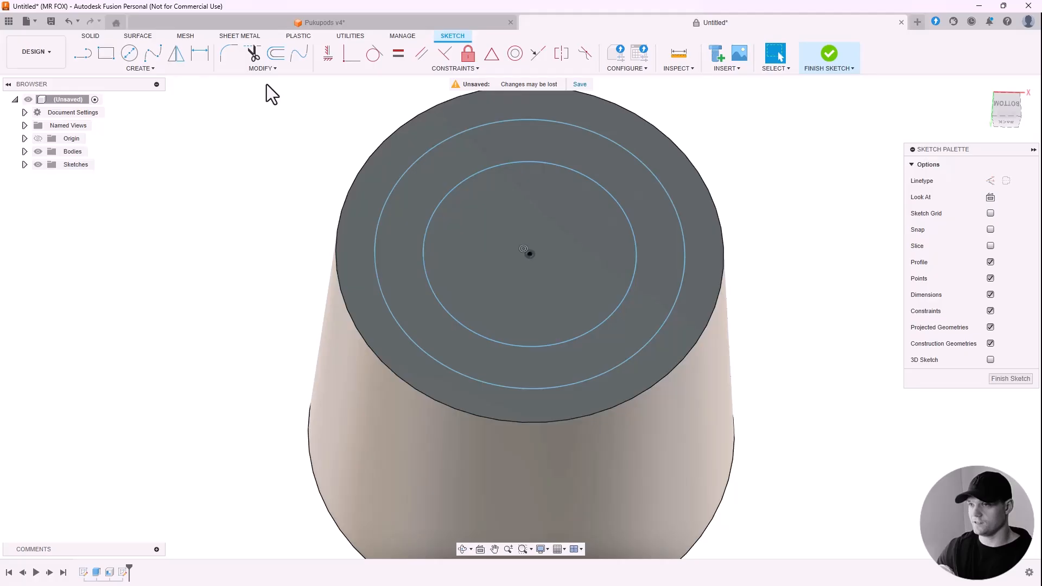
Dimension the gap between the inner and outer sketched circles to 14 mm
left_click(200, 54)
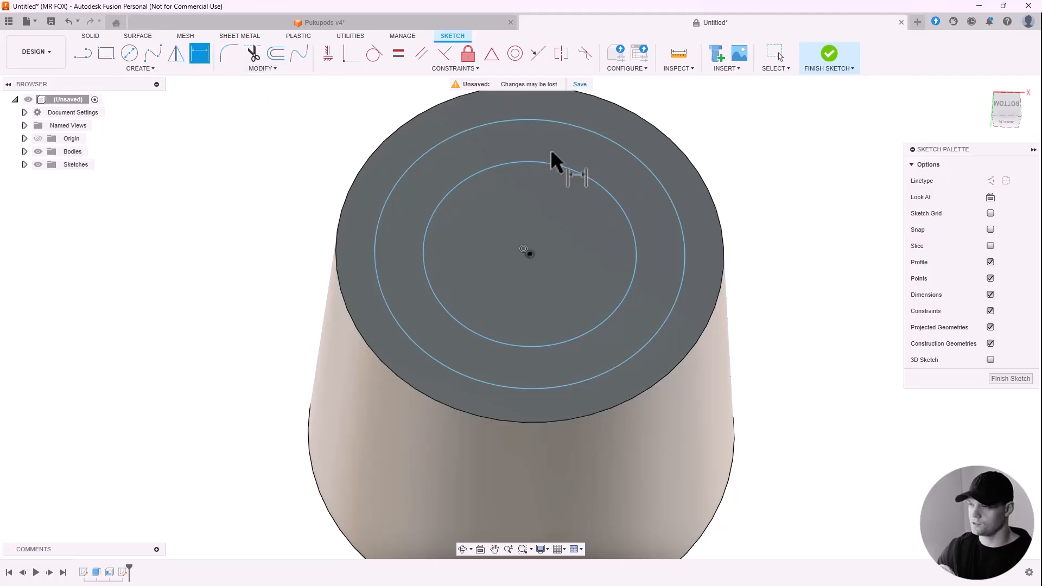
left_click(613, 204)
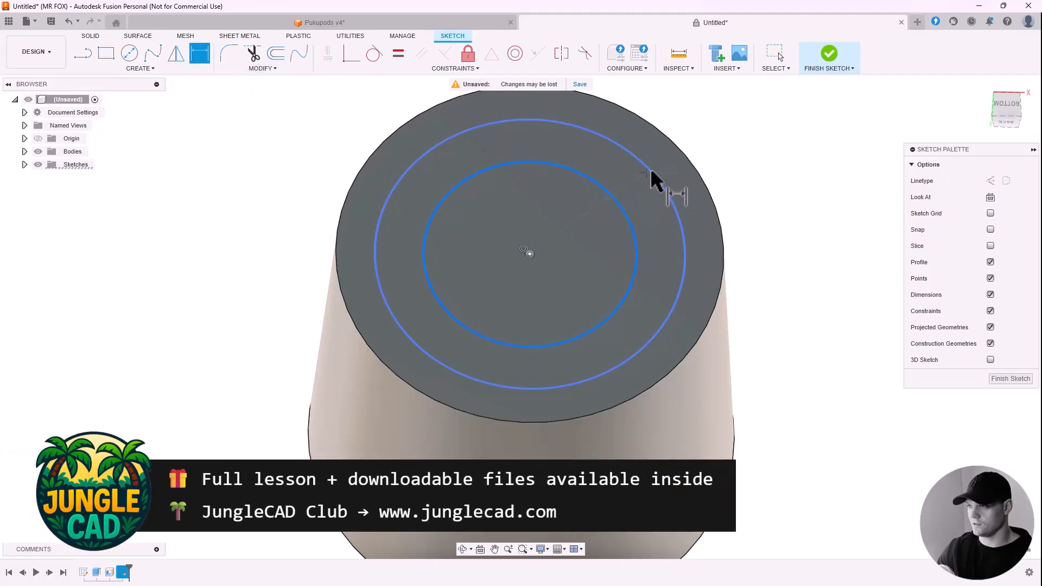
left_click(652, 173)
left_click(788, 200)
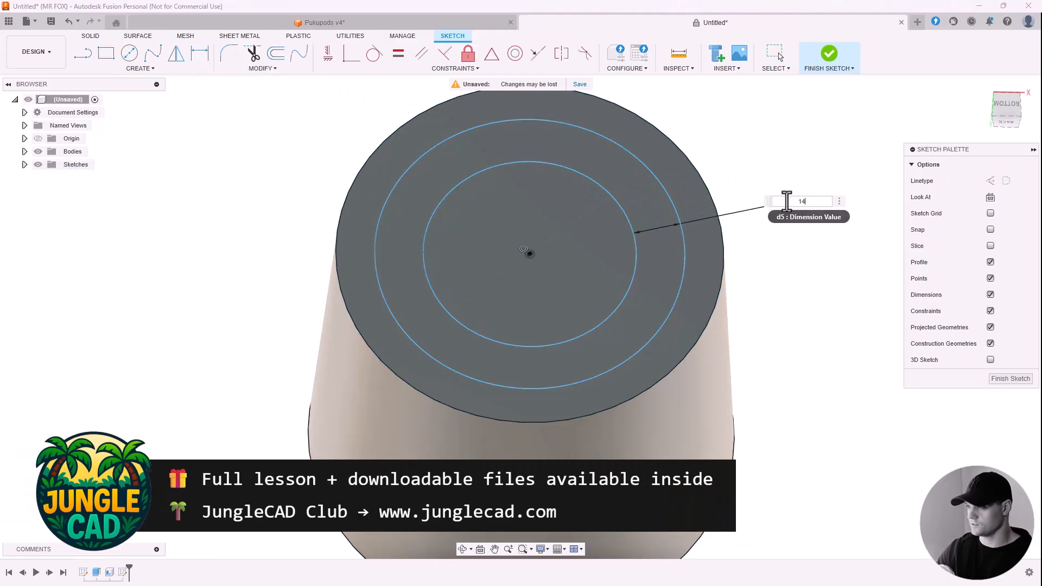
type("14")
key("Return")
key("Escape")
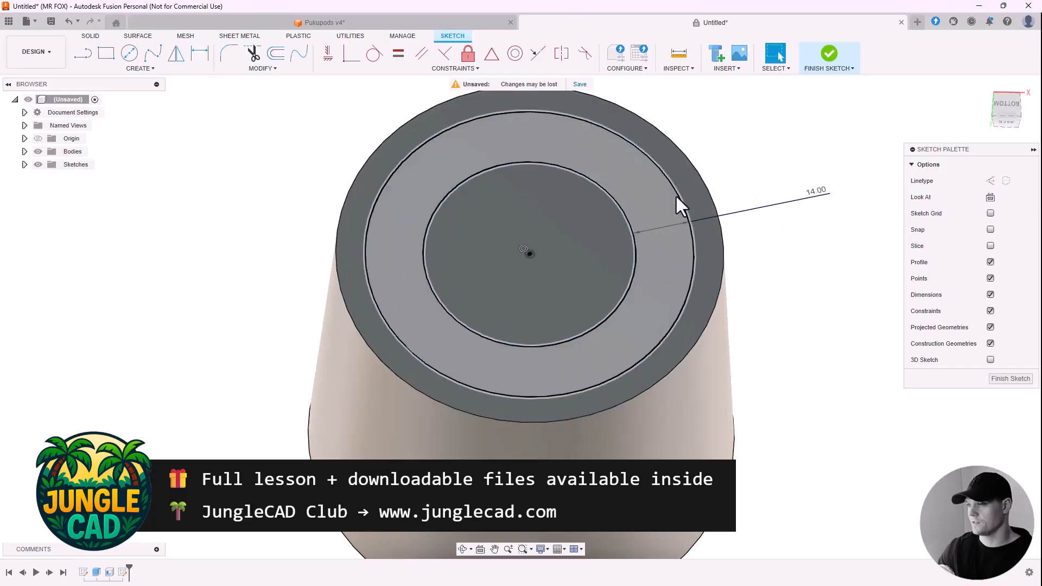
Shrink the outer sketched circle freehand and dimension its gap to the pot's bottom edge to 10 mm
mouse_move(676, 194)
left_mouse_down()
mouse_move(612, 210)
mouse_move(666, 198)
mouse_move(649, 188)
left_mouse_up()
key("Escape")
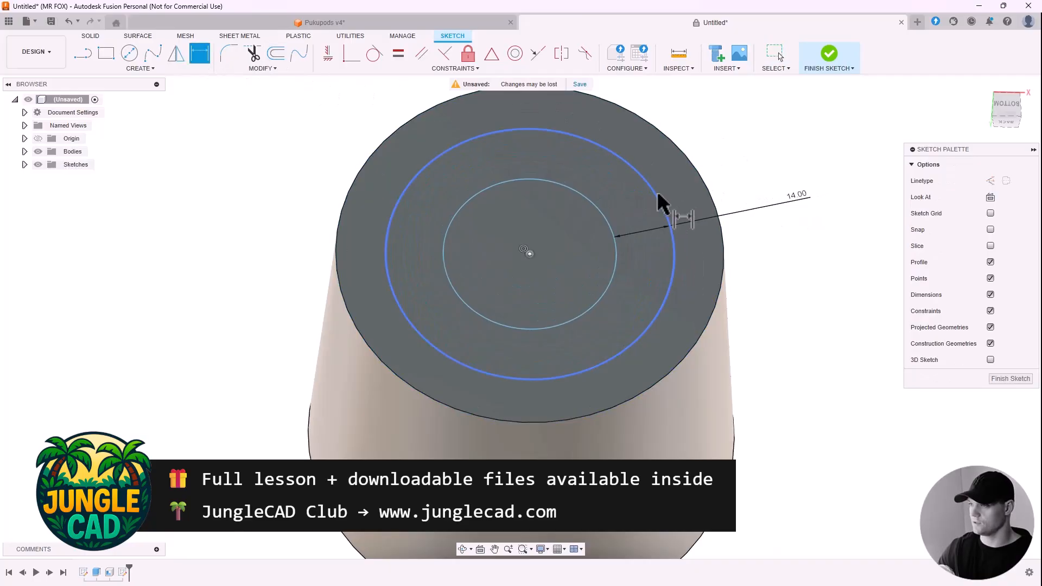
left_click(664, 204)
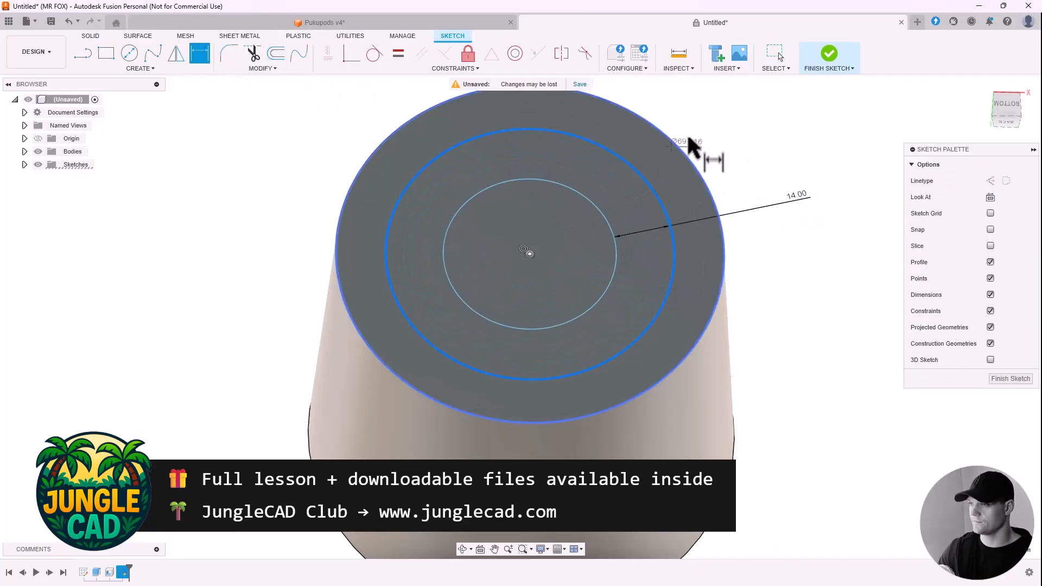
left_click(694, 167)
left_click(747, 157)
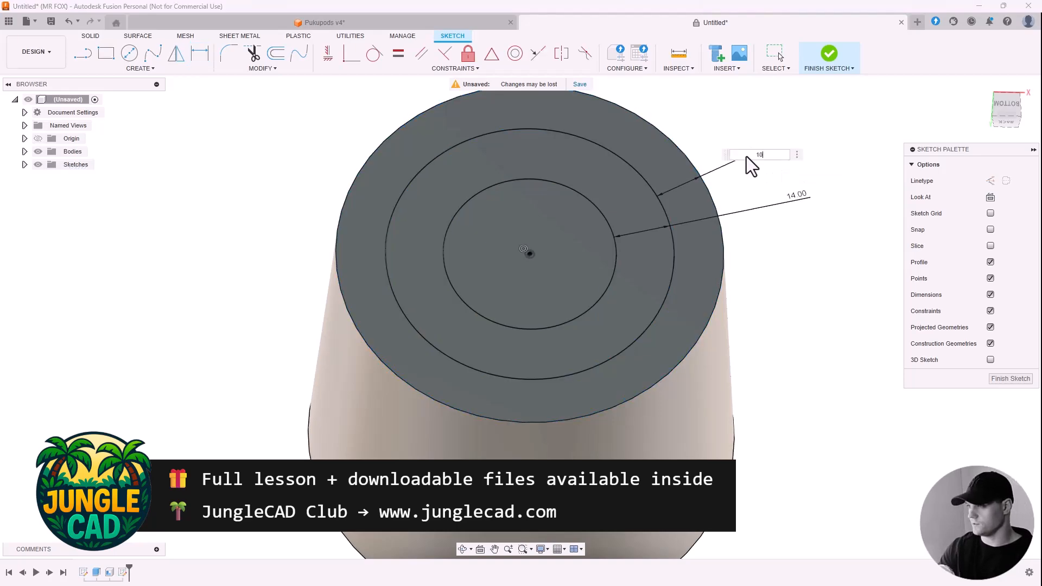
key("Return")
scroll(683, 246, "down", 3)
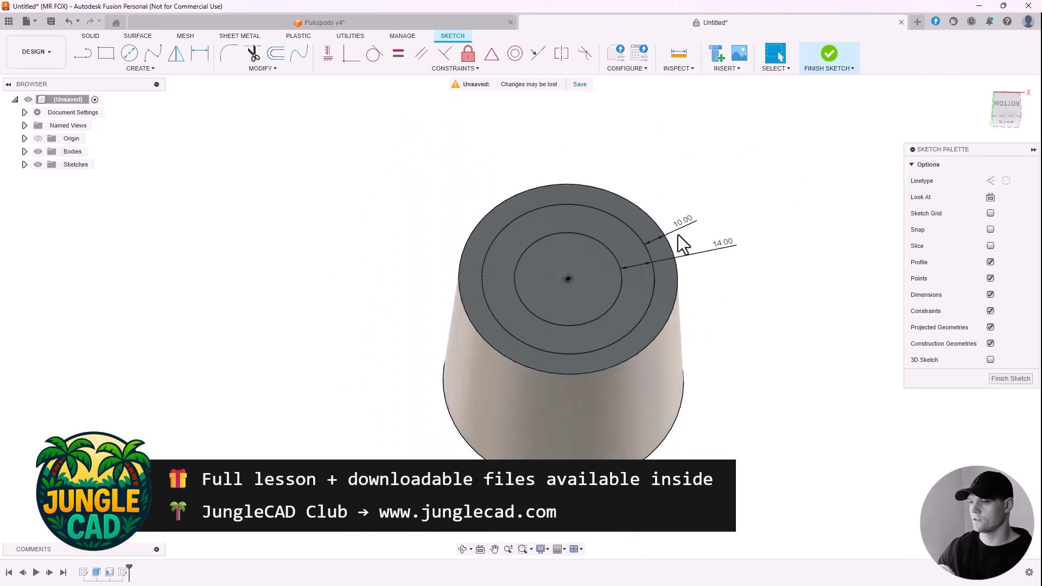
Try a 20 mm gap between the outer sketched circle and the pot's bottom edge
scroll(683, 246, "up", 2)
double_click(685, 222)
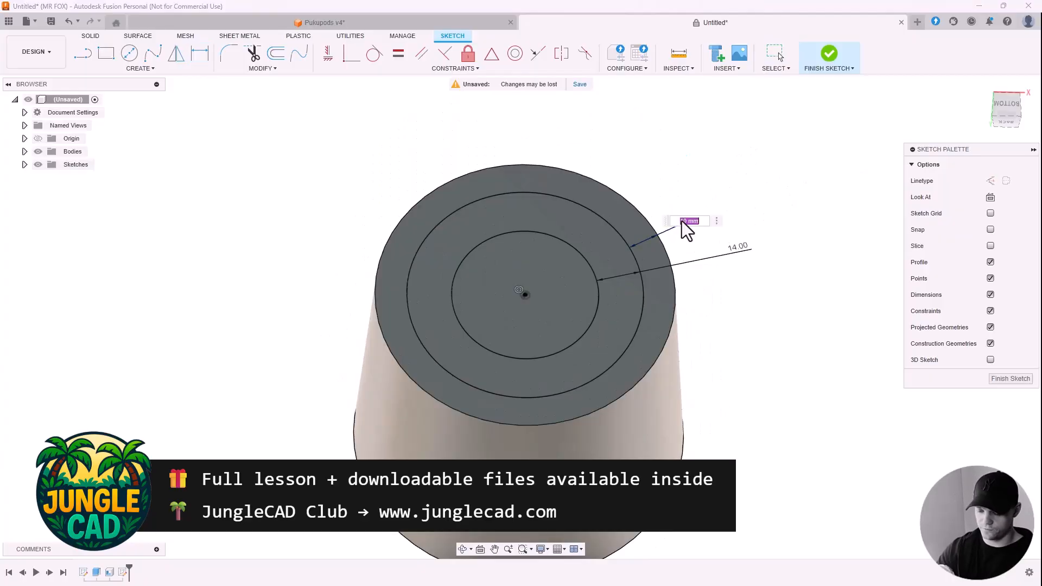
key("Return")
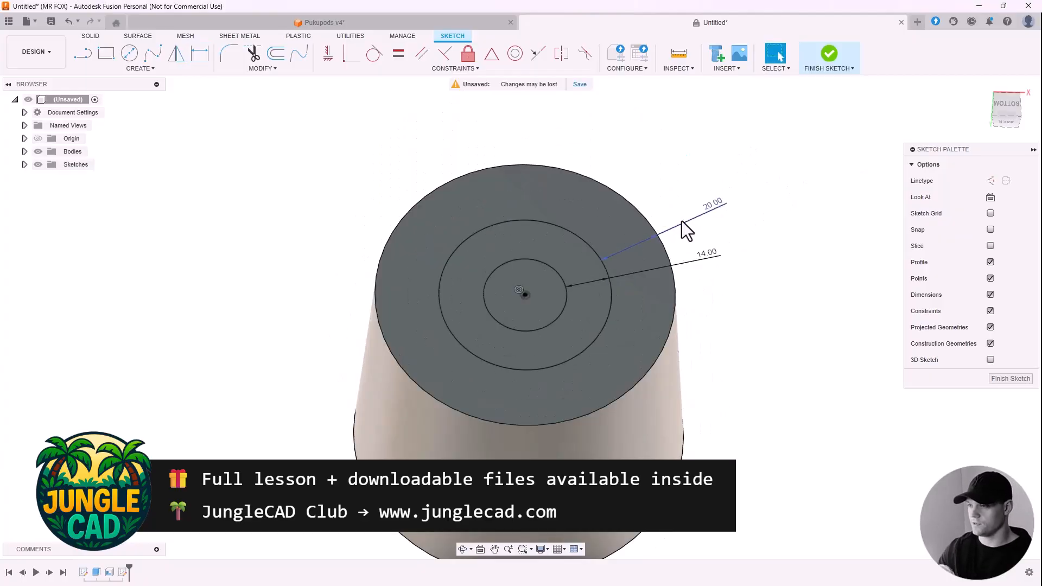
scroll(564, 220, "up", 3)
scroll(579, 332, "down", 3)
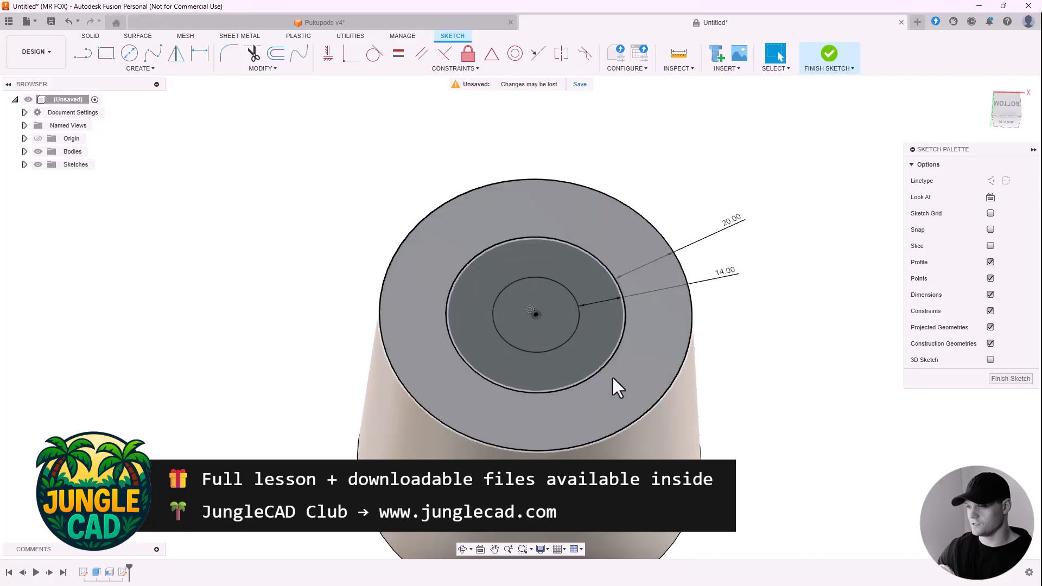
Set the gap between the outer circle and the pot's bottom edge to 10 mm and finish the sketch
middle_click_drag(606, 293, 597, 268, "shift")
double_click(737, 215)
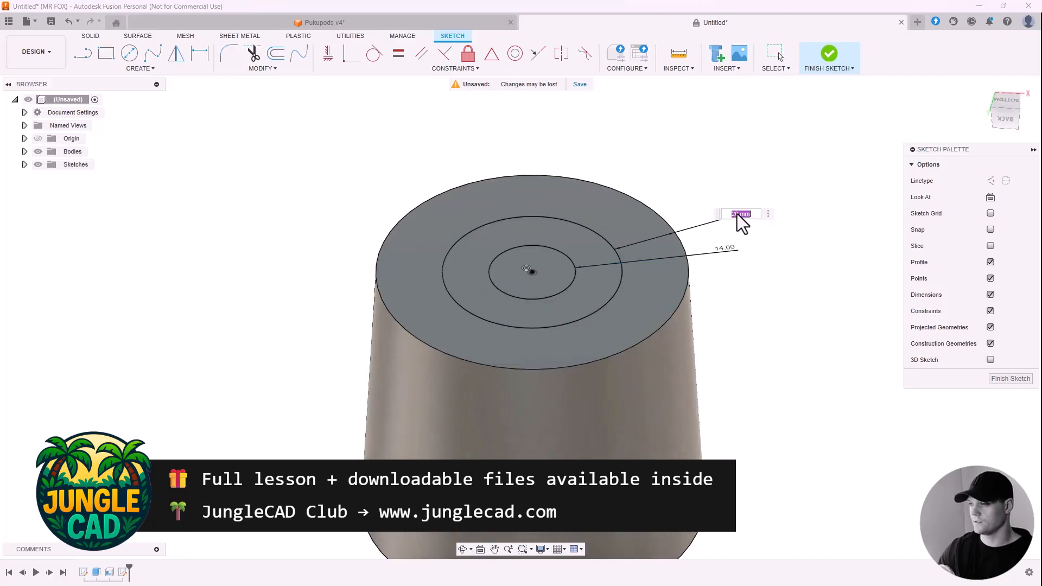
type("10")
key("Return")
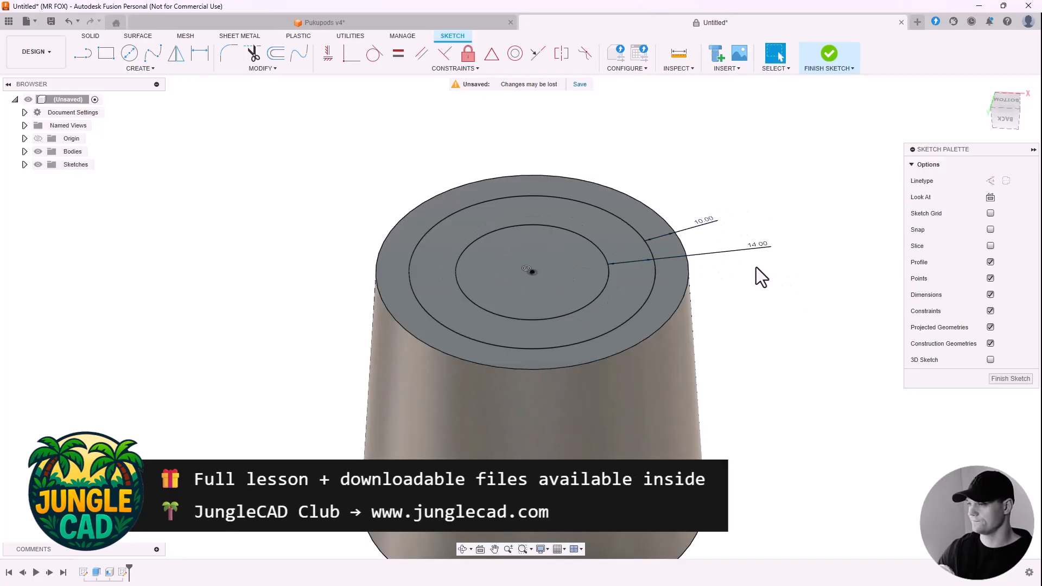
left_click(1013, 379)
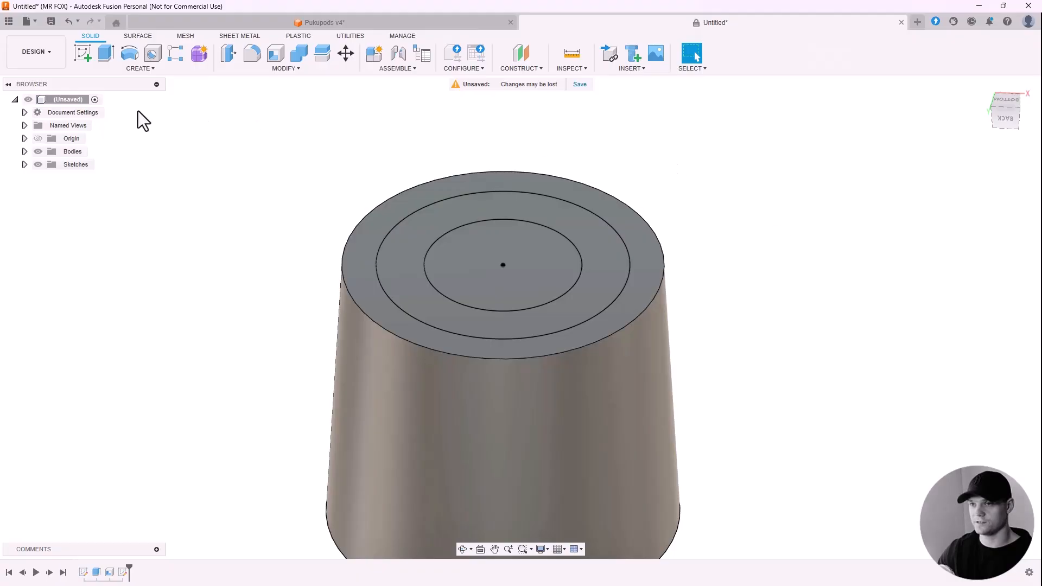
Extrude the ring profile between the two circles 4 mm outward from the pot's bottom, joined to the body
left_click(108, 70)
left_click(87, 125)
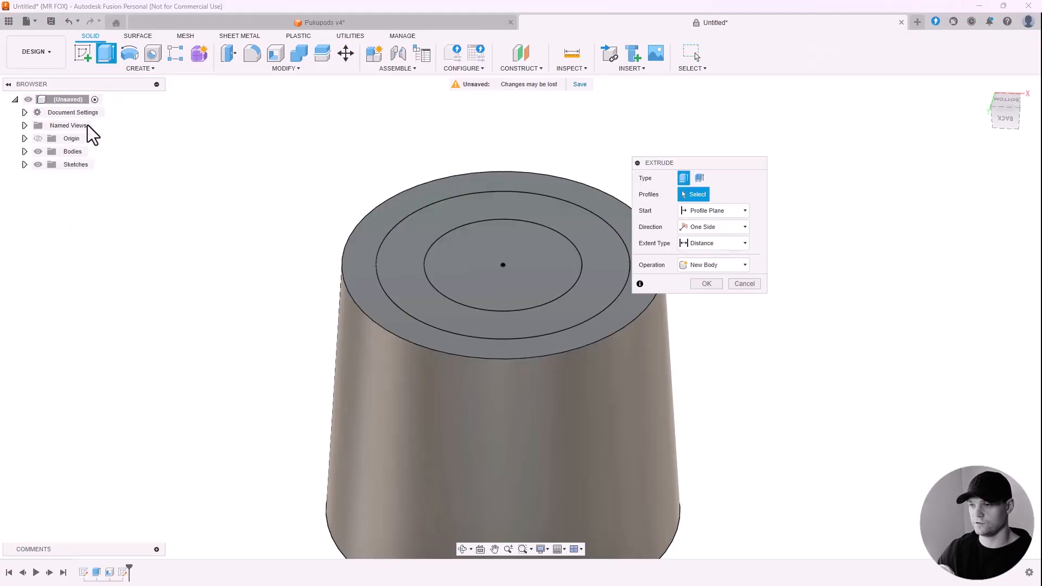
scroll(405, 243, "up", 5)
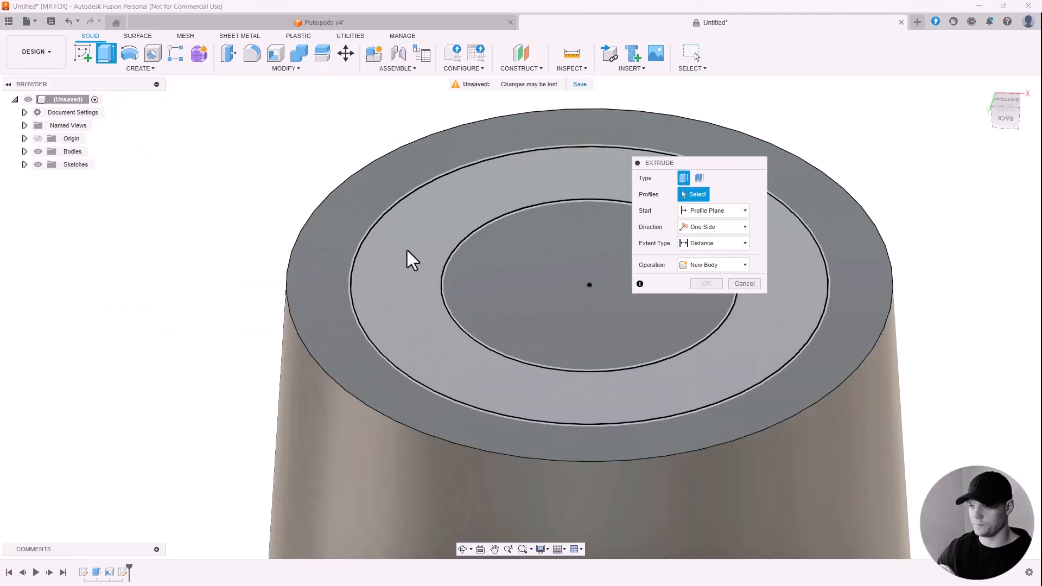
left_click(407, 251)
scroll(395, 292, "down", 3)
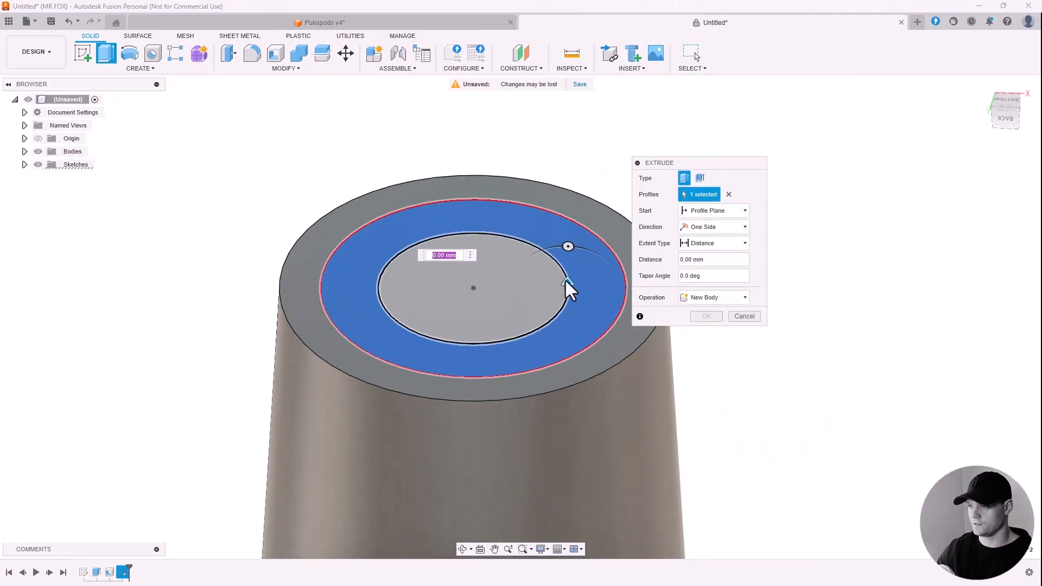
left_click_drag(565, 281, 568, 248)
middle_click_drag(484, 282, 458, 226, "shift")
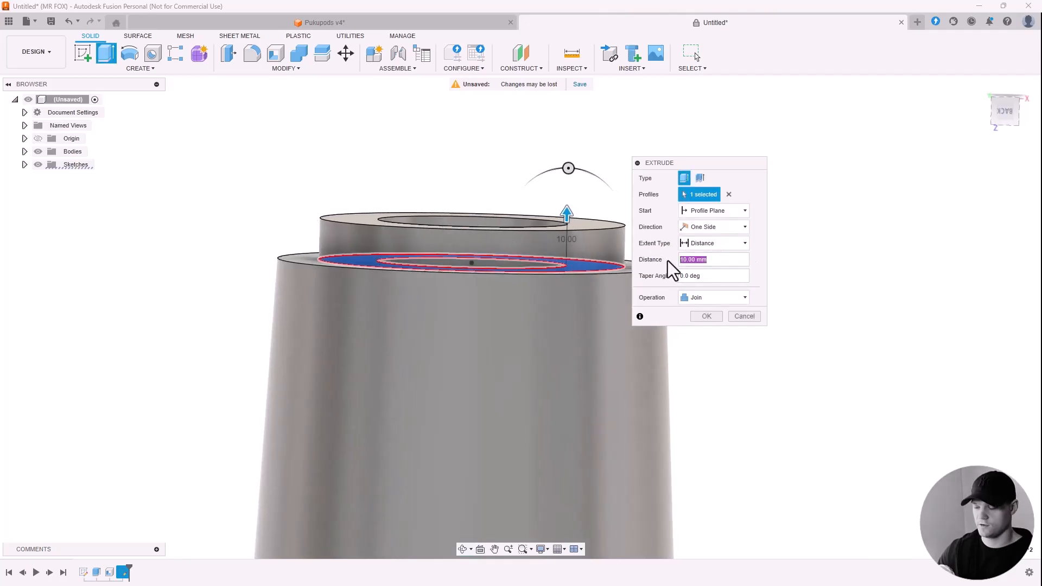
type("4")
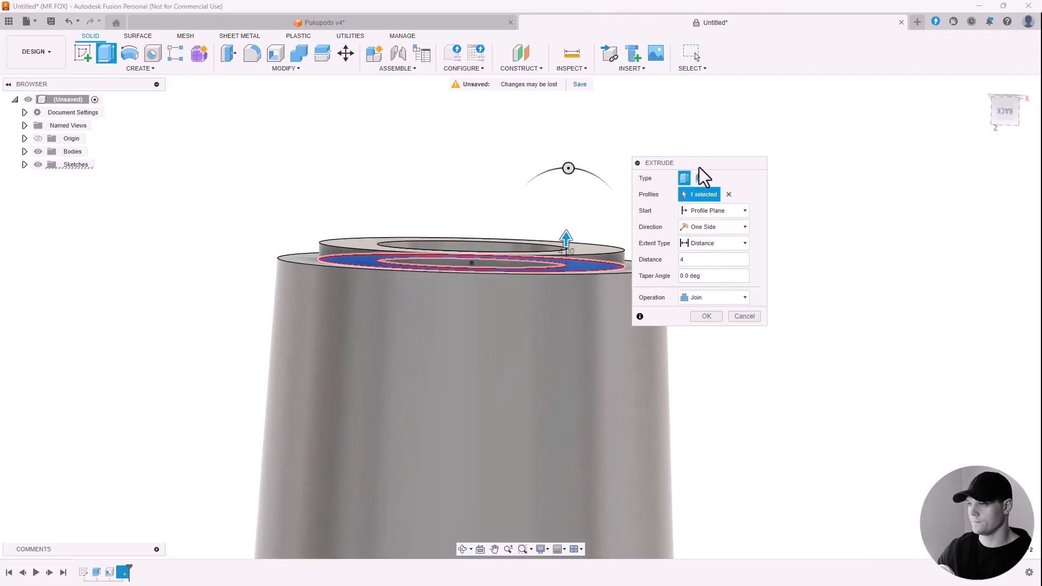
left_click_drag(699, 167, 787, 150)
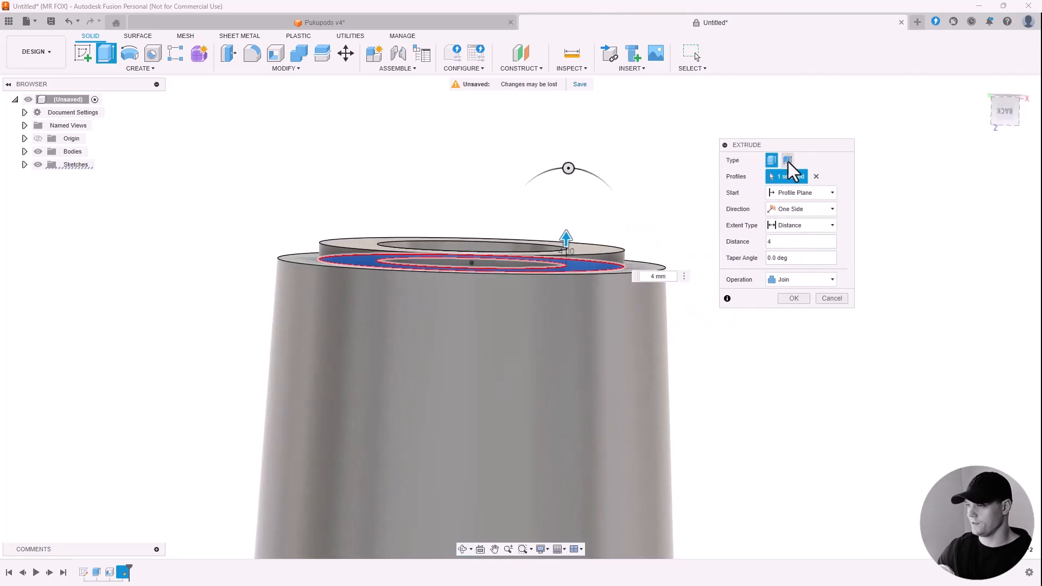
left_click(793, 298)
Fillet the inner and outer edges of the pot's top rim with a 1.5 mm radius
scroll(666, 188, "down", 2)
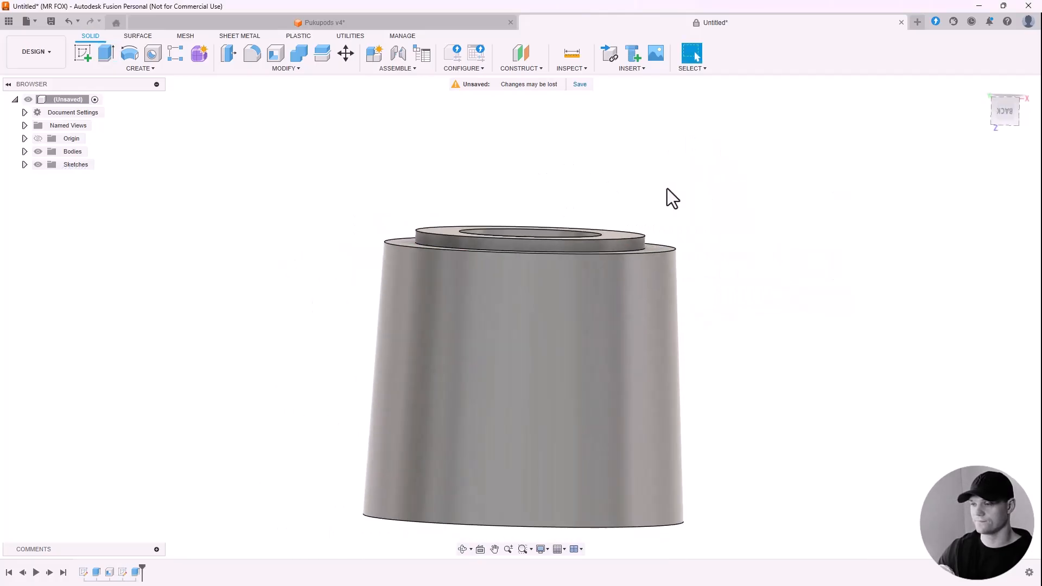
scroll(664, 184, "up", 2)
middle_click_drag(663, 184, 442, 163, "shift")
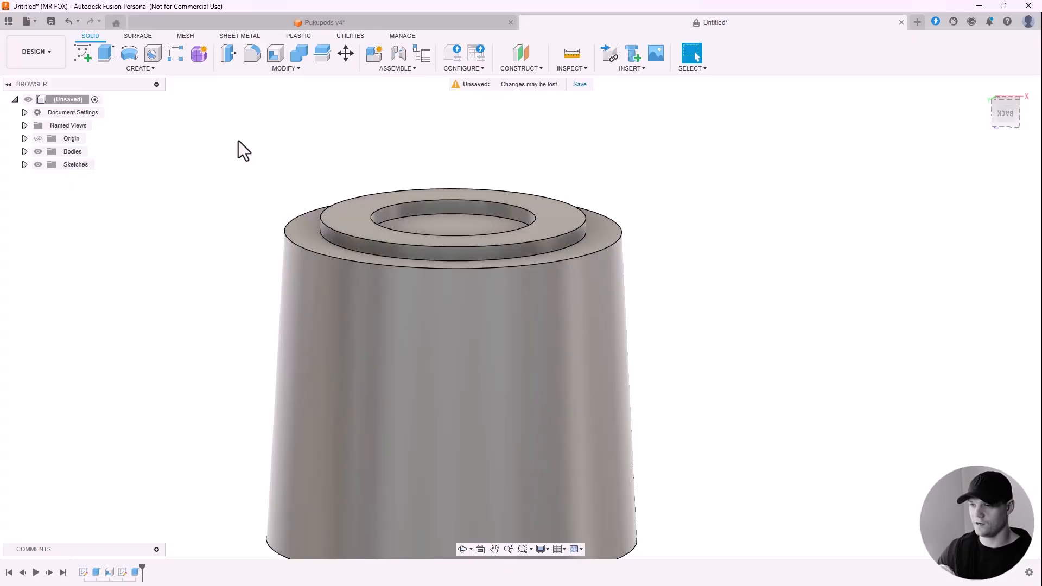
scroll(295, 217, "up", 3)
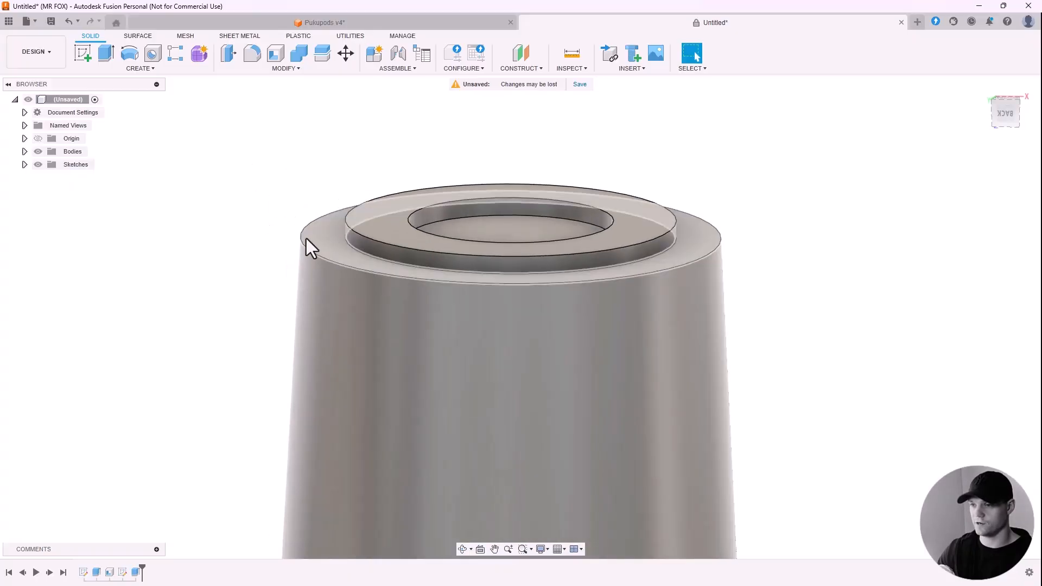
scroll(304, 245, "down", 4)
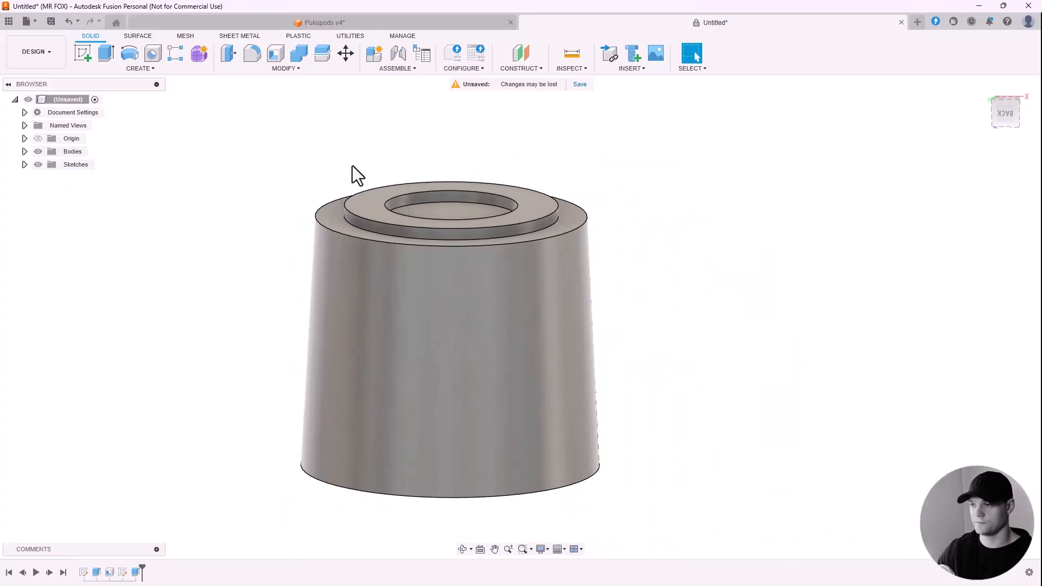
middle_click_drag(353, 165, 353, 314, "shift")
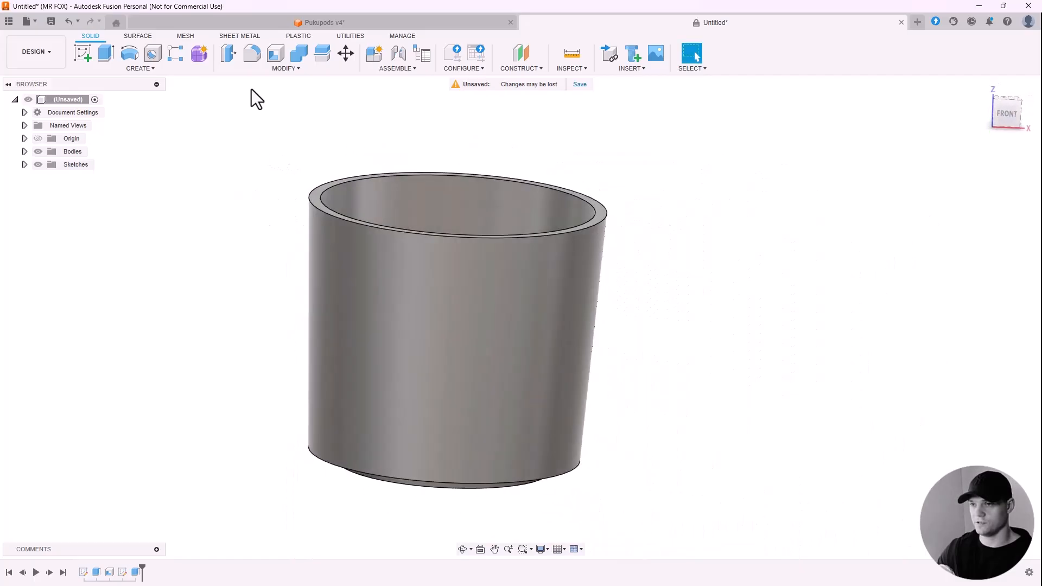
left_click(273, 68)
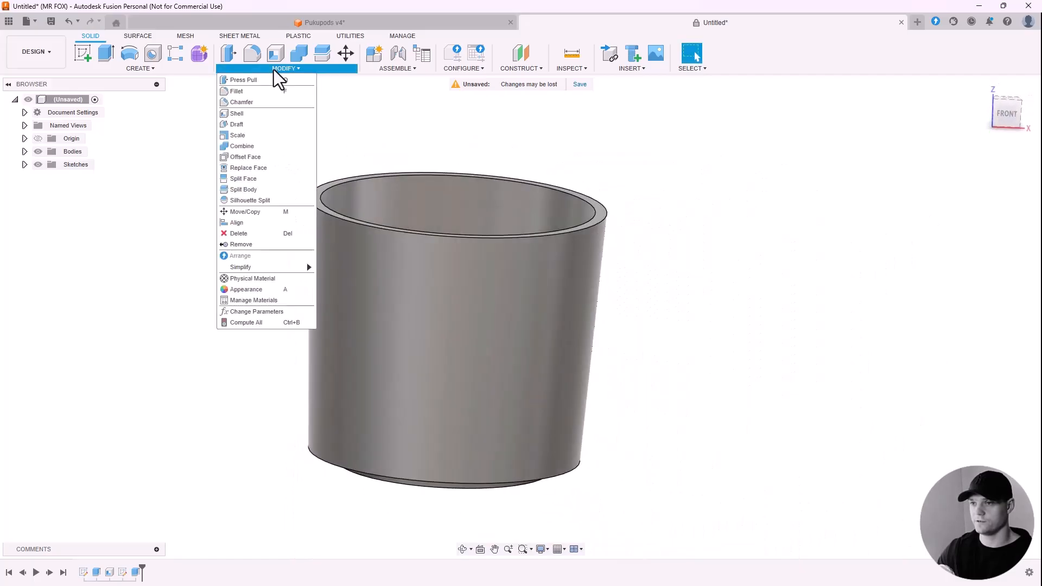
left_click(252, 93)
scroll(307, 172, "up", 5)
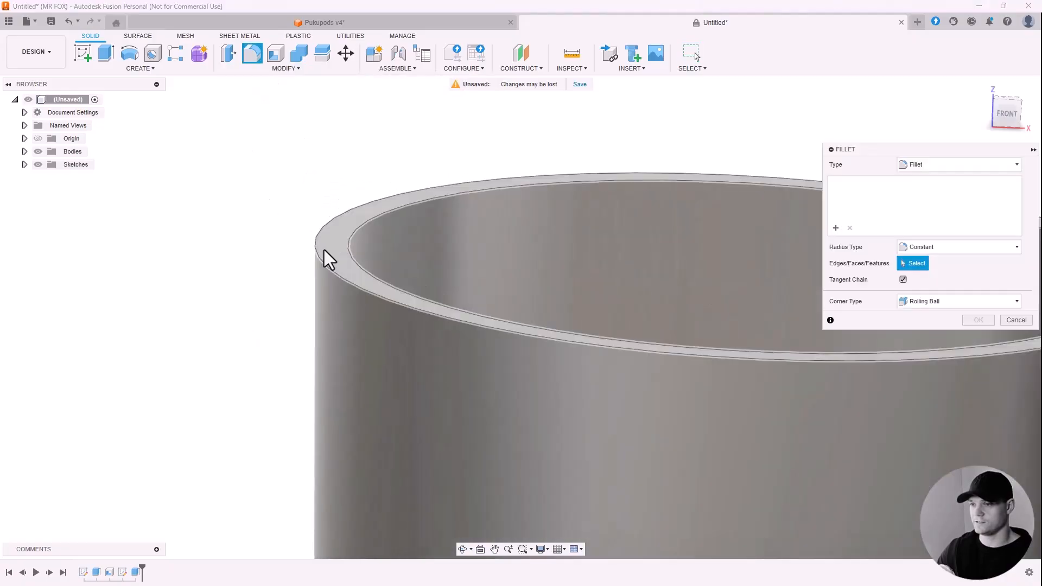
left_click(321, 258)
left_click(353, 242)
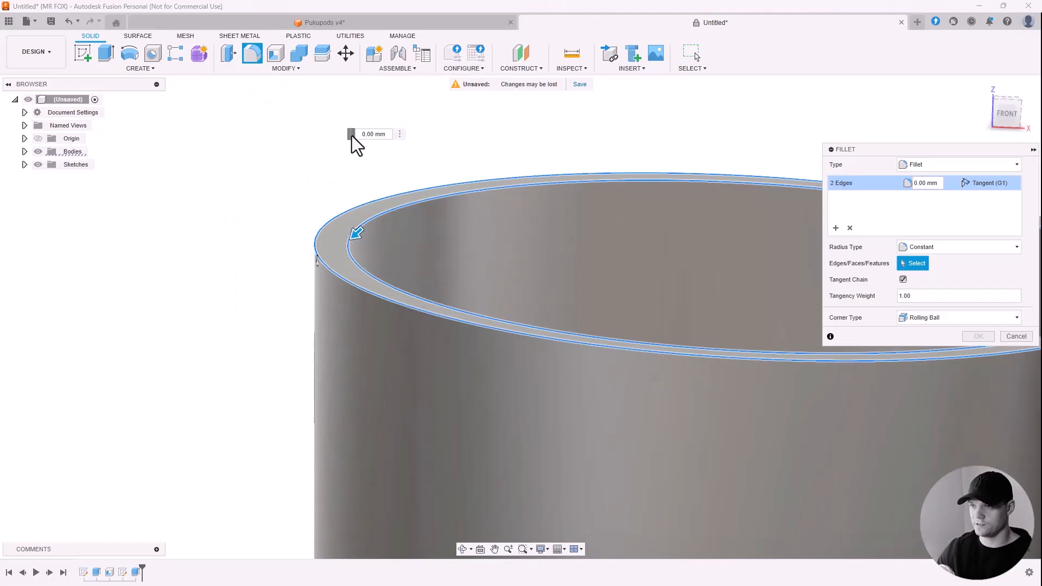
left_click_drag(386, 137, 358, 137)
type("1")
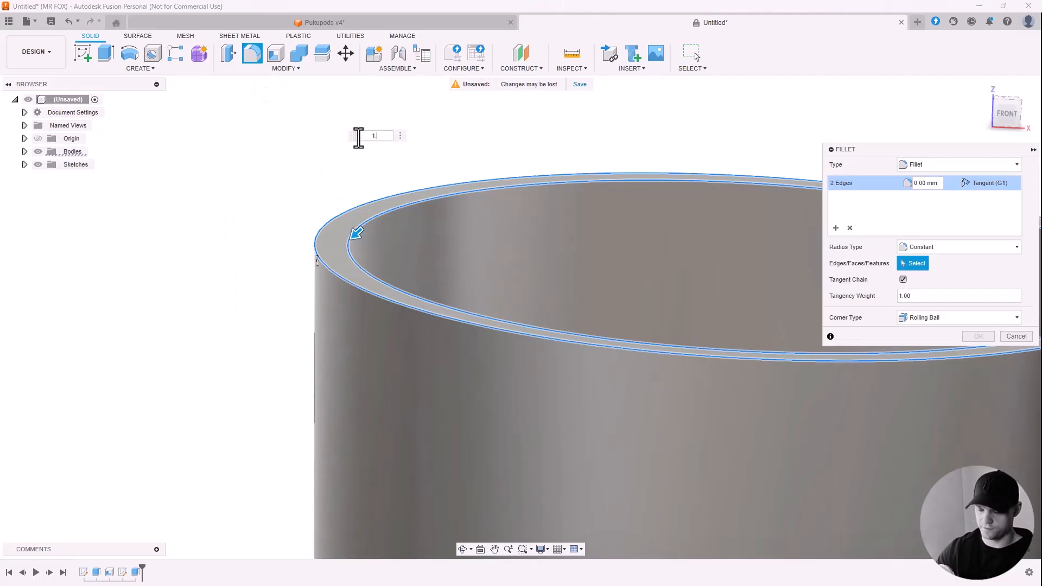
type(".5")
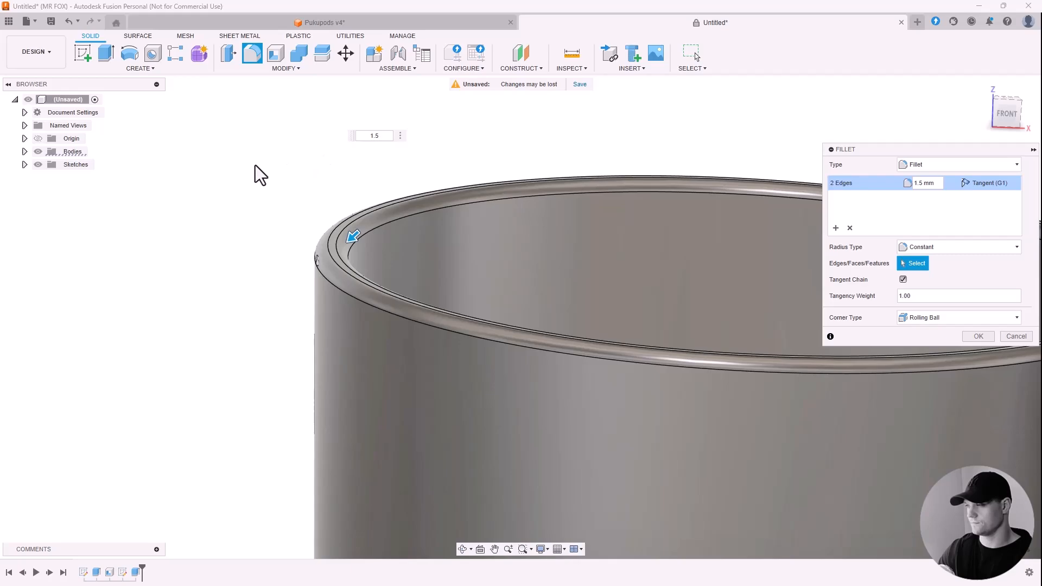
scroll(255, 167, "down", 3)
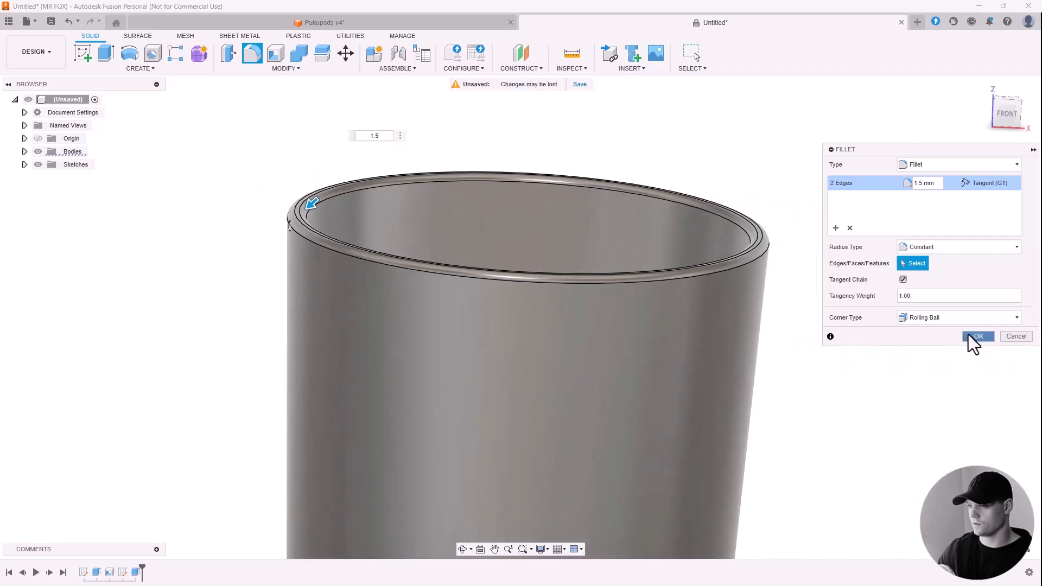
left_click(971, 337)
Set up a 2 mm fillet on the pot's outer bottom edge and the edge where the raised ring meets the base
scroll(423, 155, "down", 3)
scroll(370, 439, "up", 5)
middle_click_drag(353, 366, 353, 331, "shift")
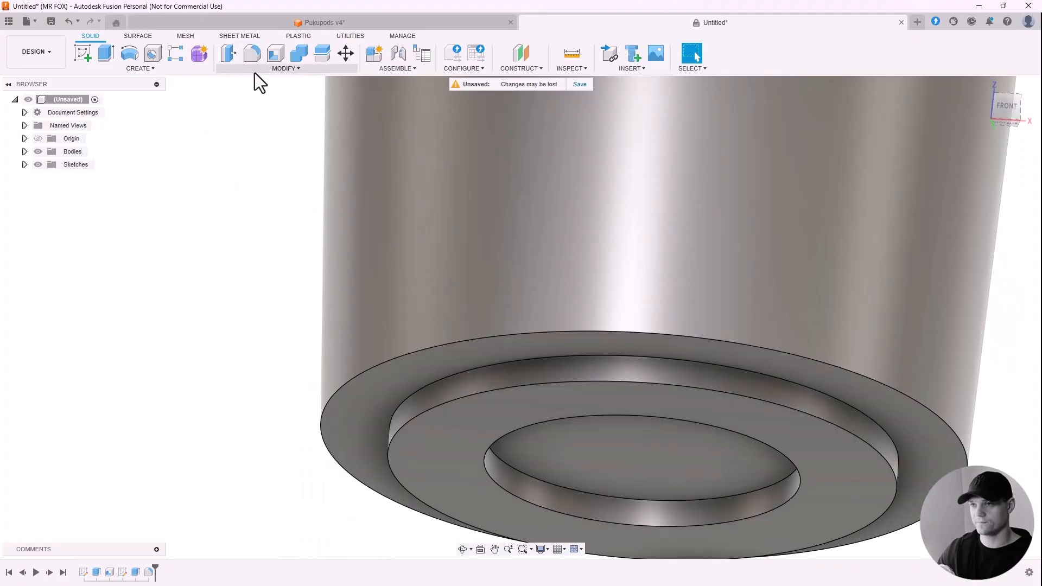
left_click(255, 71)
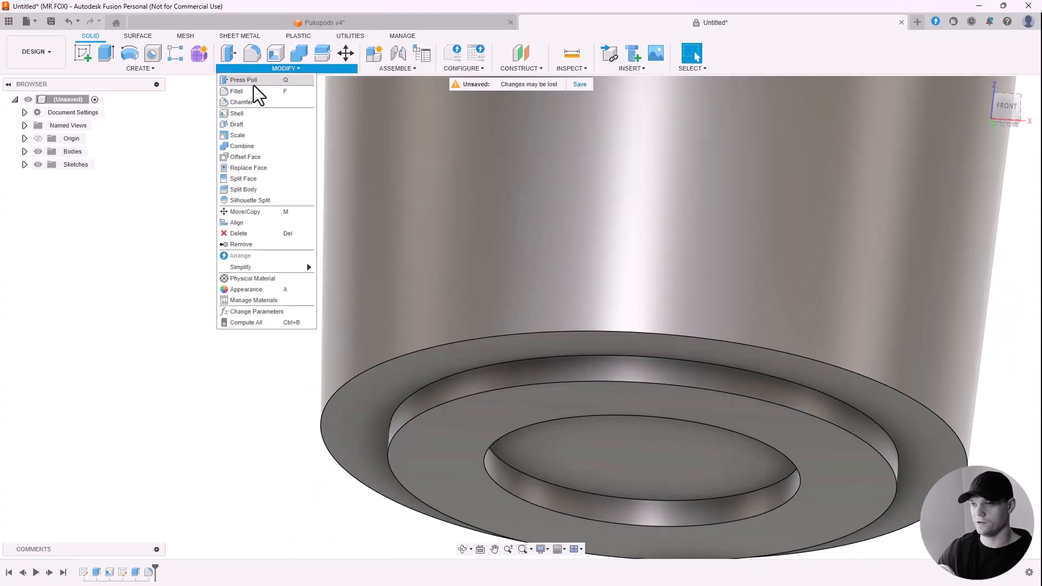
left_click(246, 93)
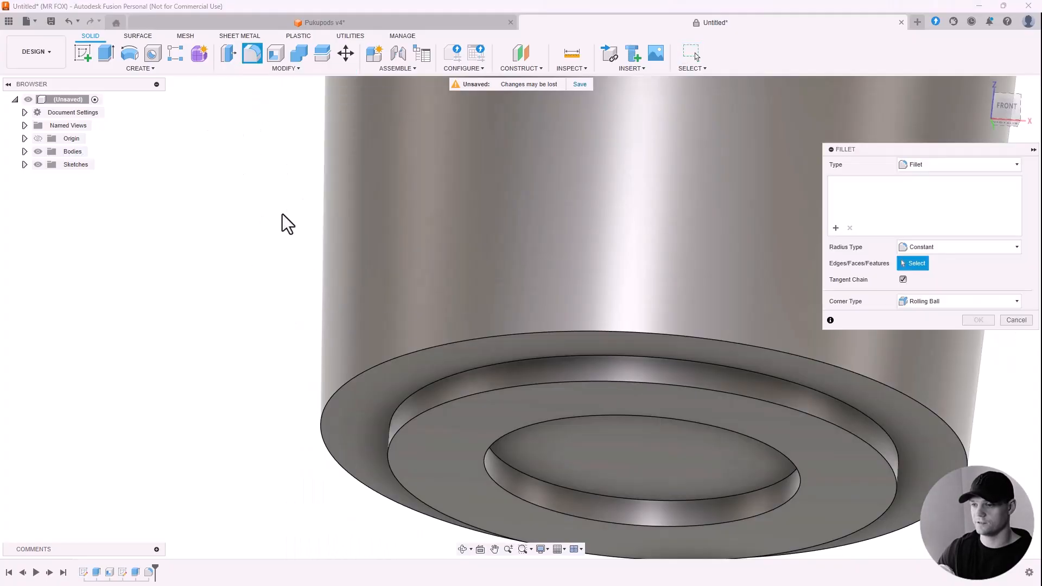
left_click(332, 398)
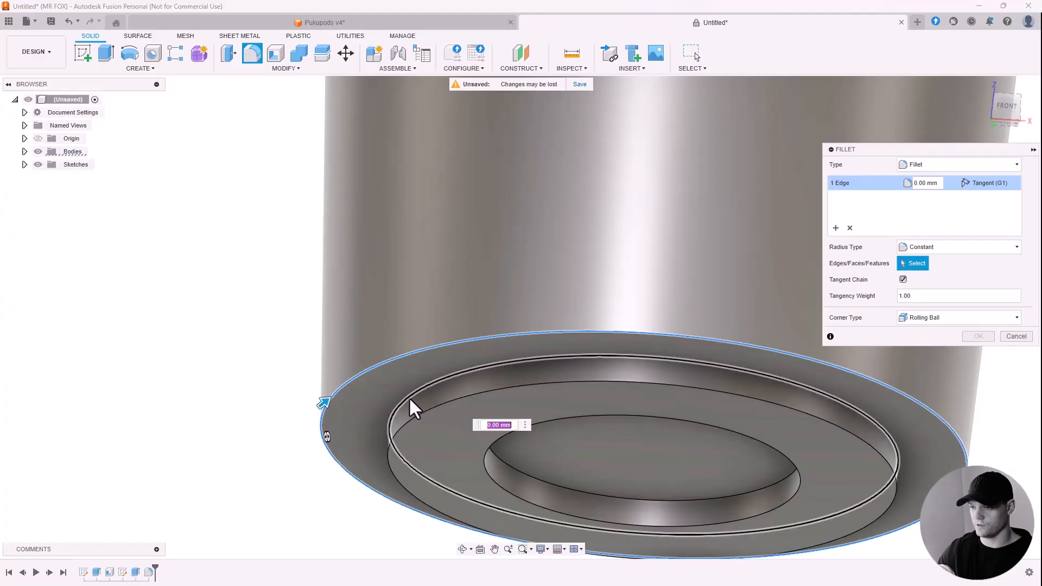
left_click(408, 397)
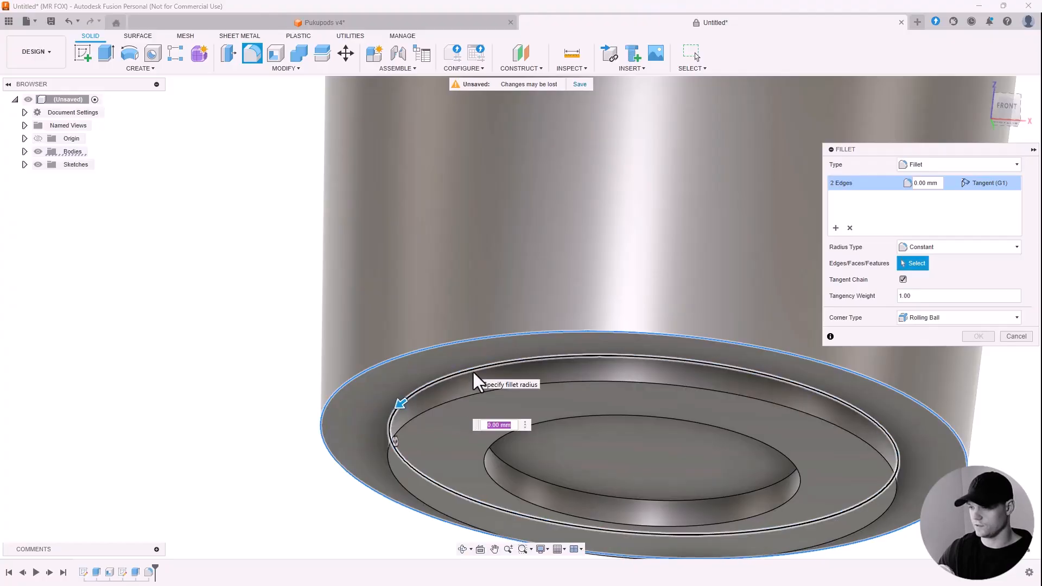
type("2")
scroll(384, 379, "down", 5)
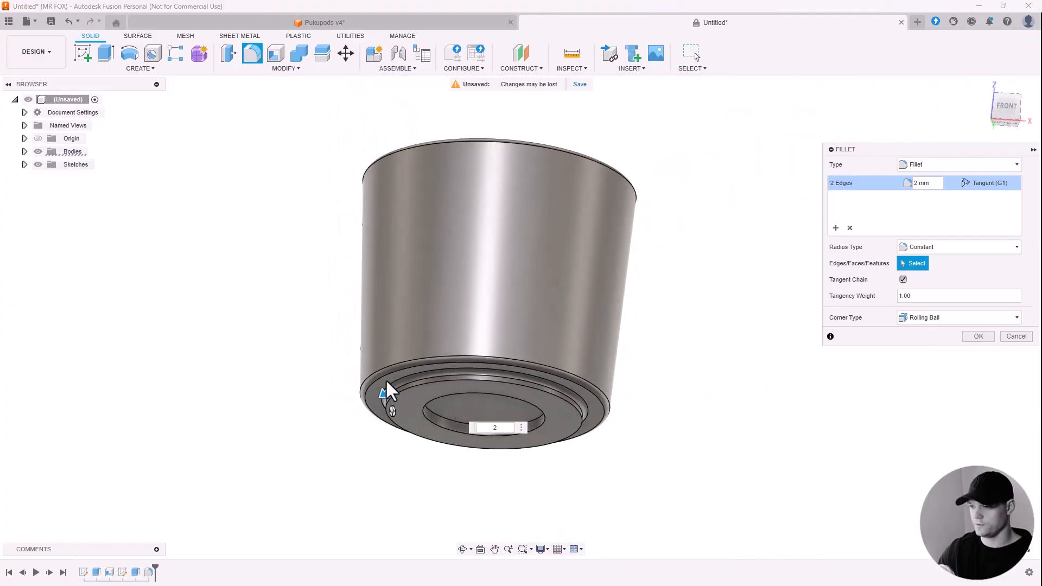
scroll(397, 376, "up", 3)
scroll(404, 410, "down", 3)
Add the inside edge between the pot's wall and floor to the 2 mm fillet and apply it
middle_click_drag(405, 414, 454, 316, "shift")
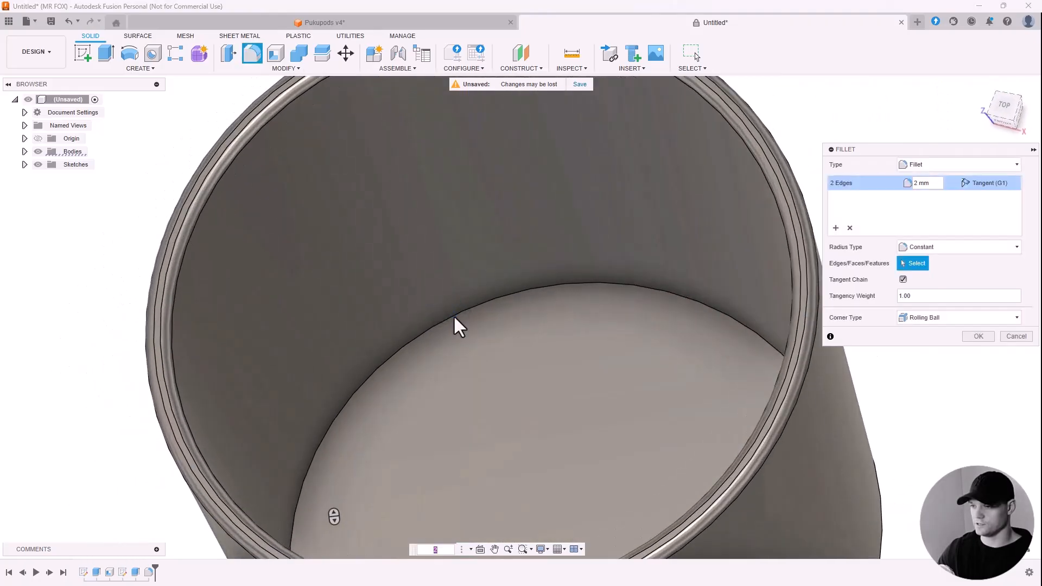
left_click(451, 319)
scroll(462, 299, "down", 4)
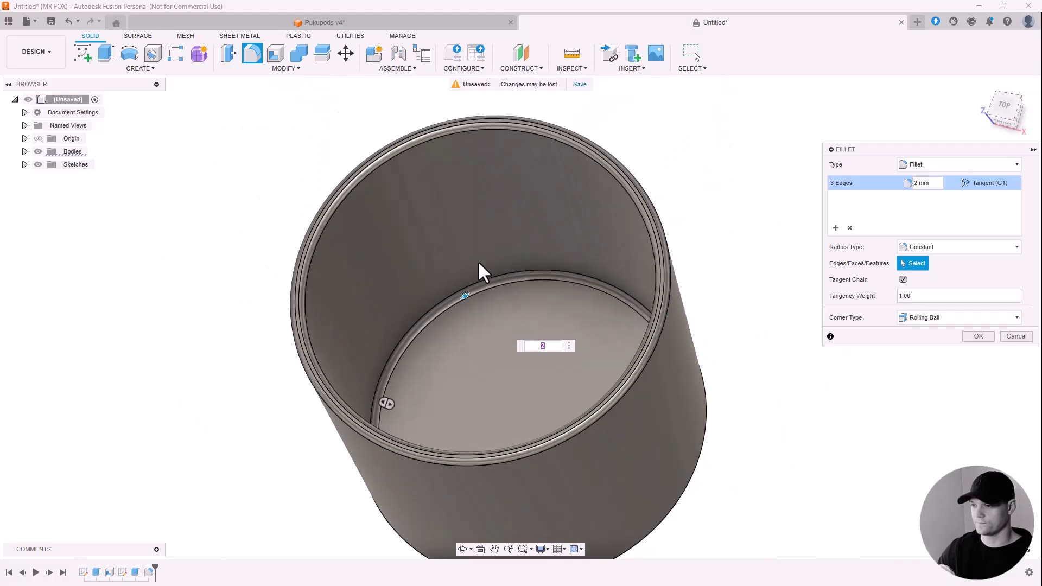
middle_click_drag(479, 272, 447, 249, "shift")
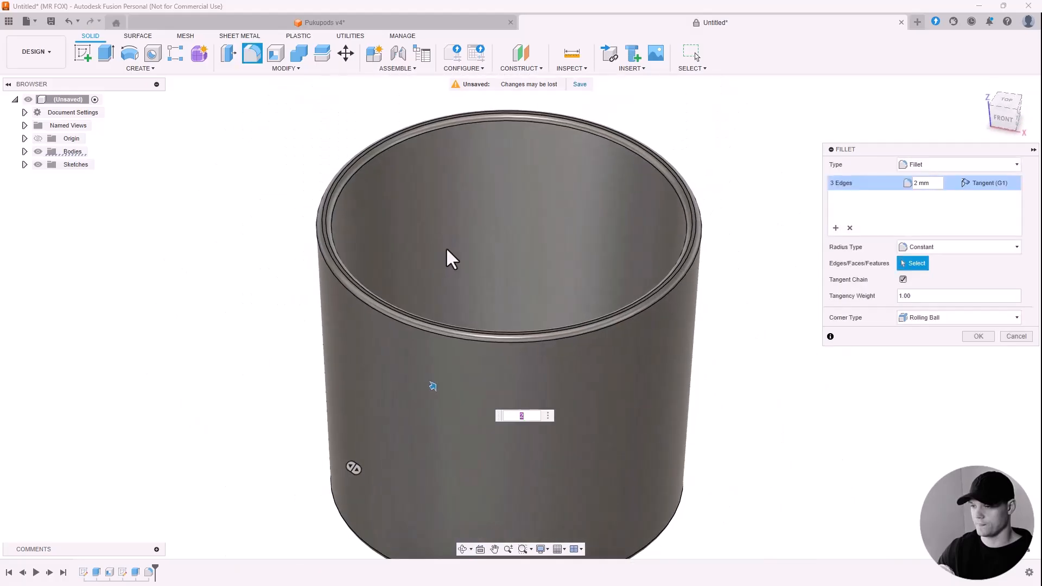
scroll(458, 229, "down", 4)
left_click(966, 337)
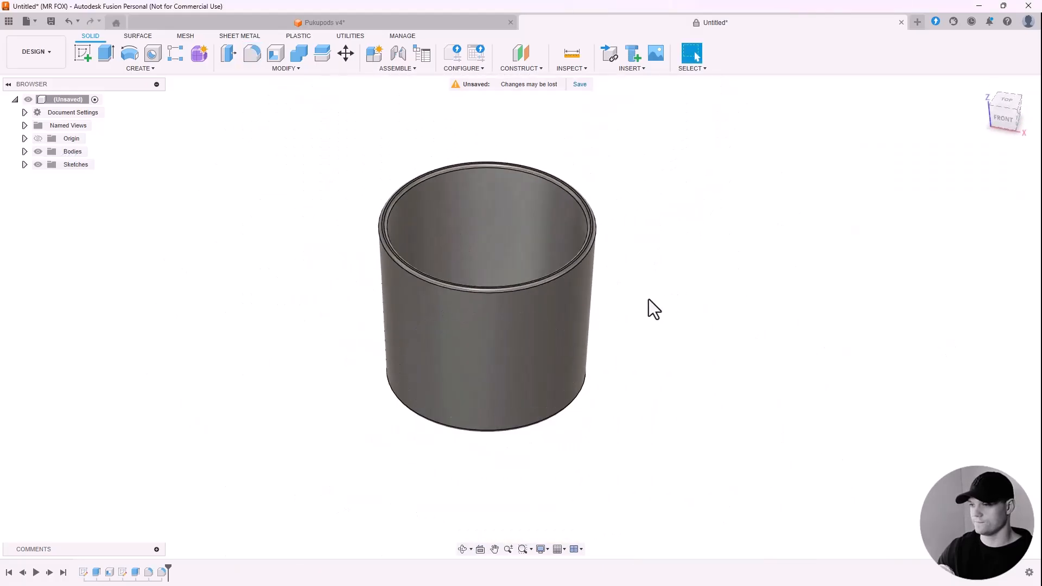
Fillet the outer lower edge of the raised bottom ring with a 1.5 mm radius
scroll(598, 296, "down", 2)
scroll(640, 301, "up", 4)
middle_click_drag(640, 302, 645, 252, "shift")
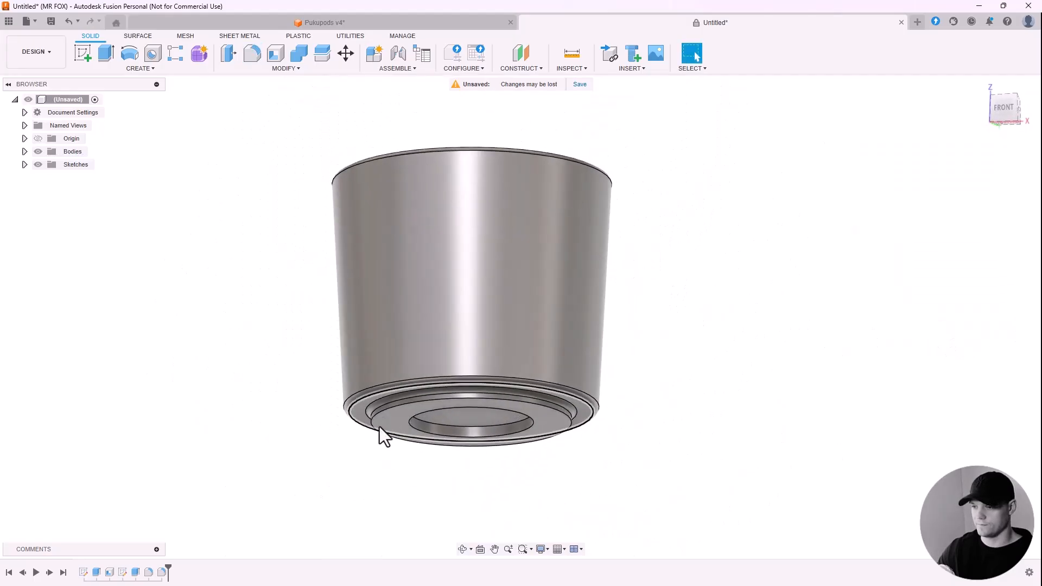
scroll(374, 418, "up", 4)
left_click(373, 409)
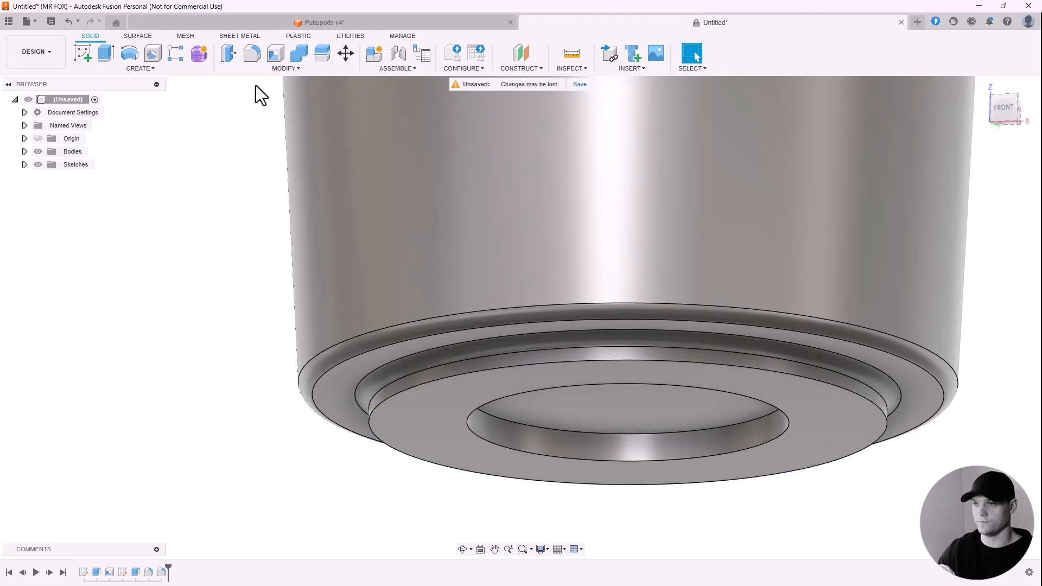
left_click(259, 70)
left_click(239, 92)
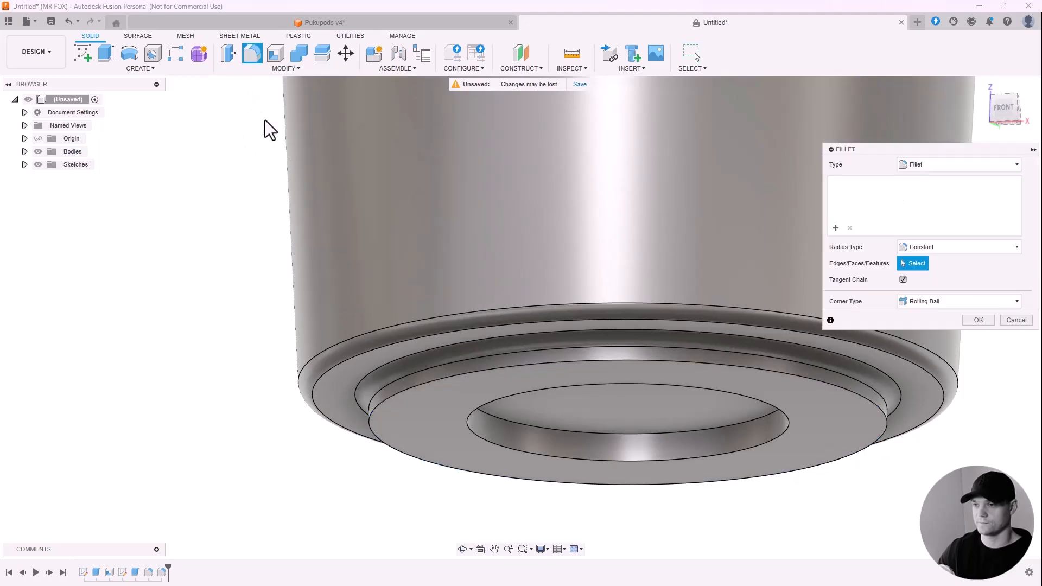
type("1.5")
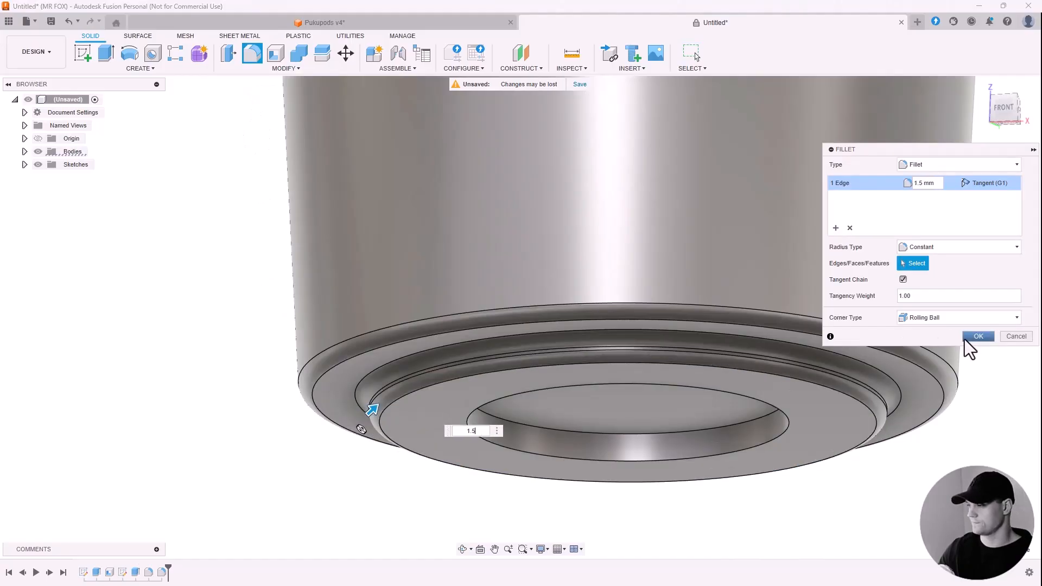
left_click(978, 337)
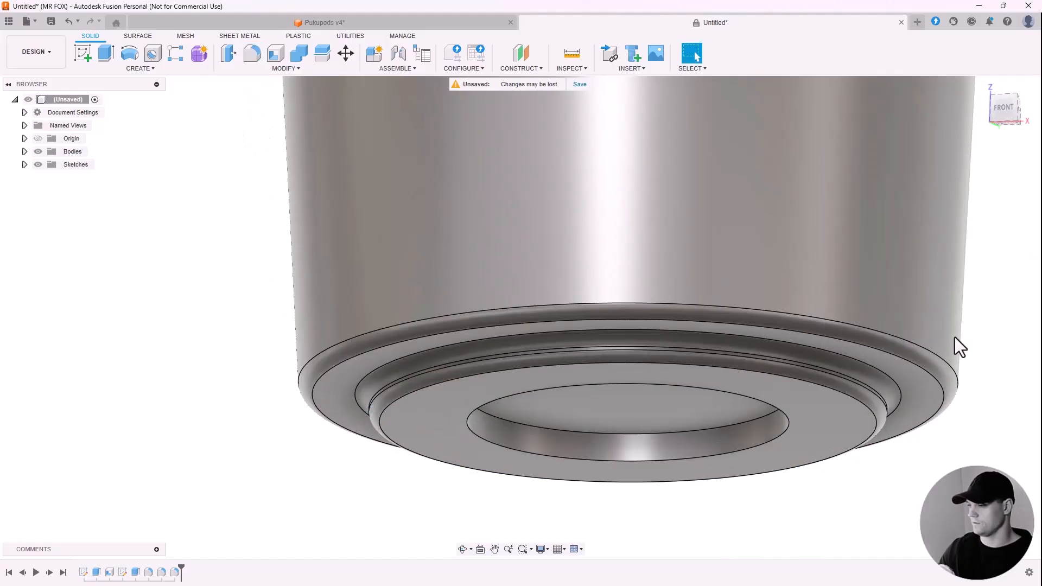
Inspect the pot's rim and inner wall from above
scroll(400, 435, "down", 5)
middle_click_drag(600, 325, 668, 293, "shift")
scroll(628, 251, "up", 6)
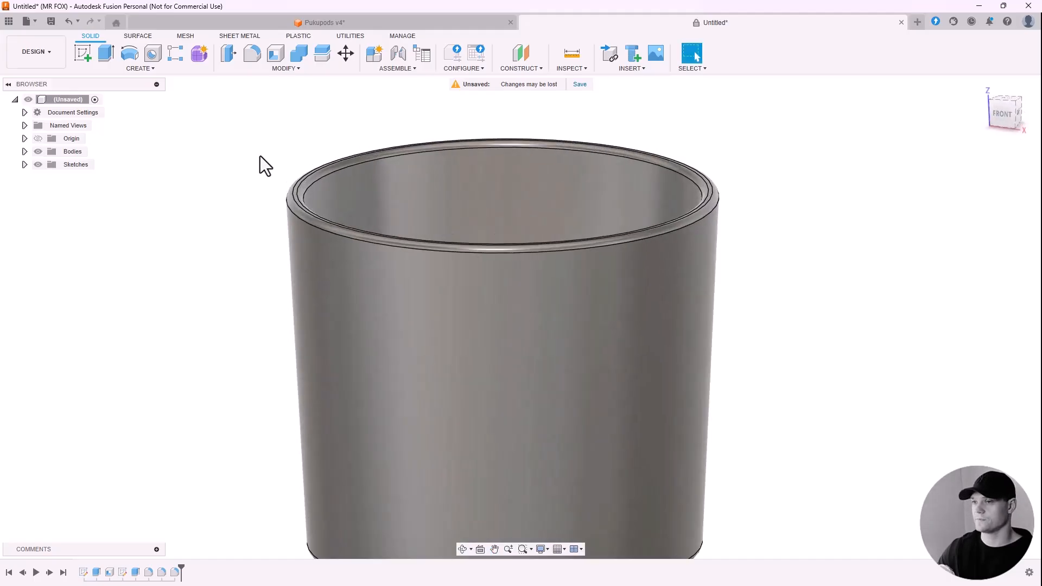
scroll(259, 158, "up", 2)
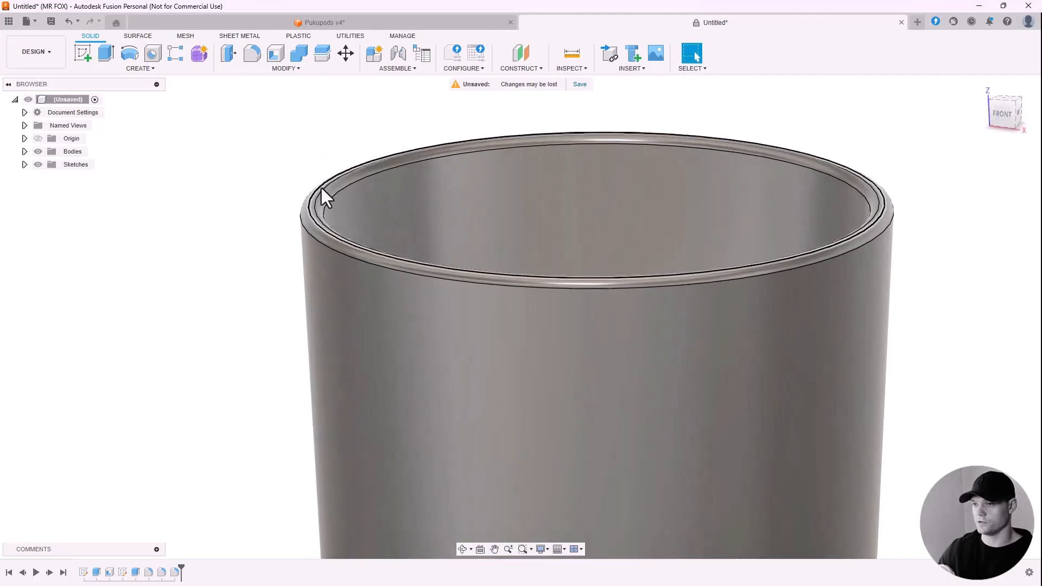
left_click(356, 186)
scroll(380, 171, "down", 4)
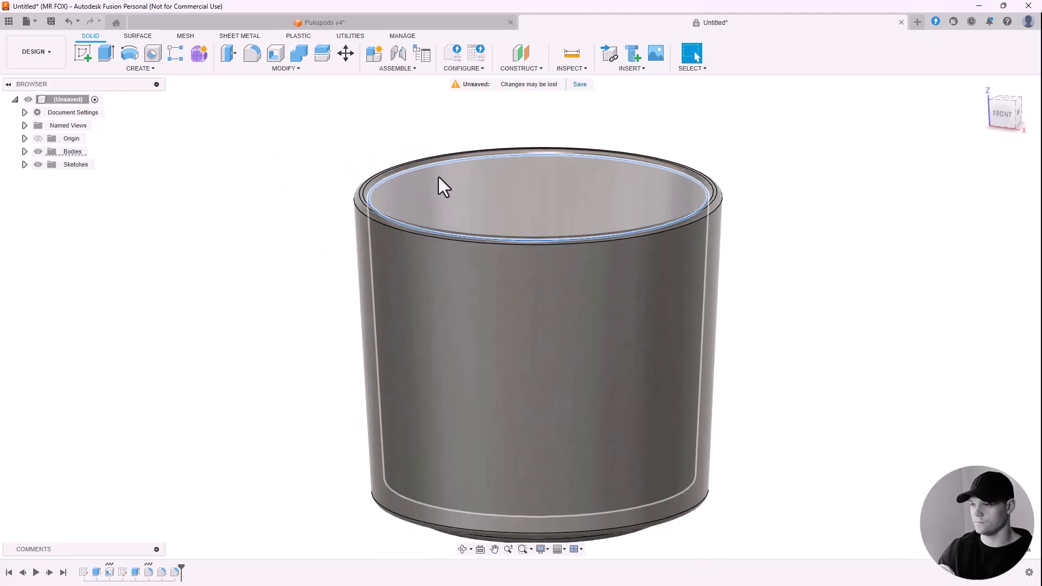
left_click(277, 158)
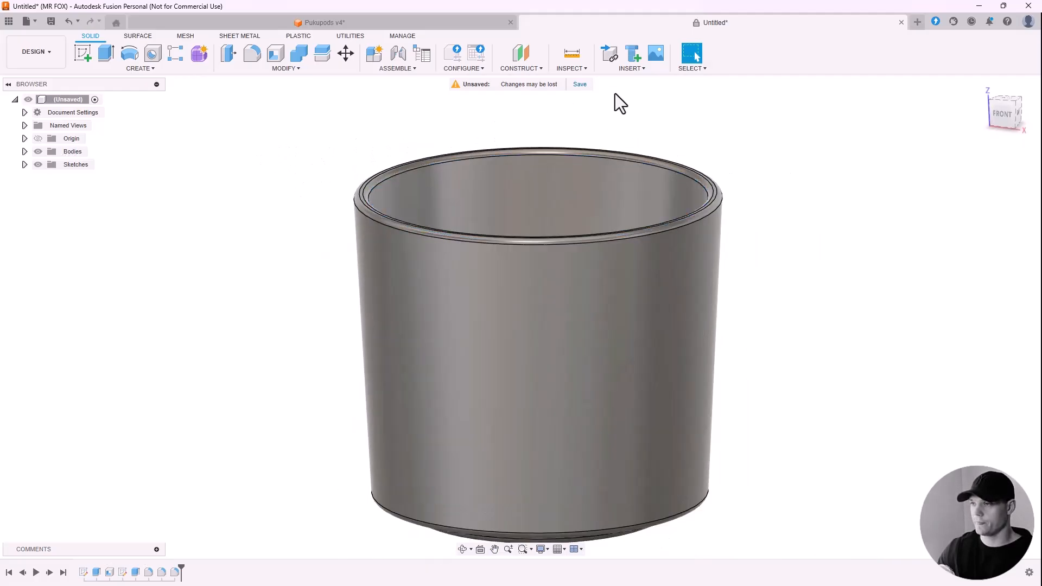
Measure the diameter of the inner edge at the pot's top rim
left_click(572, 70)
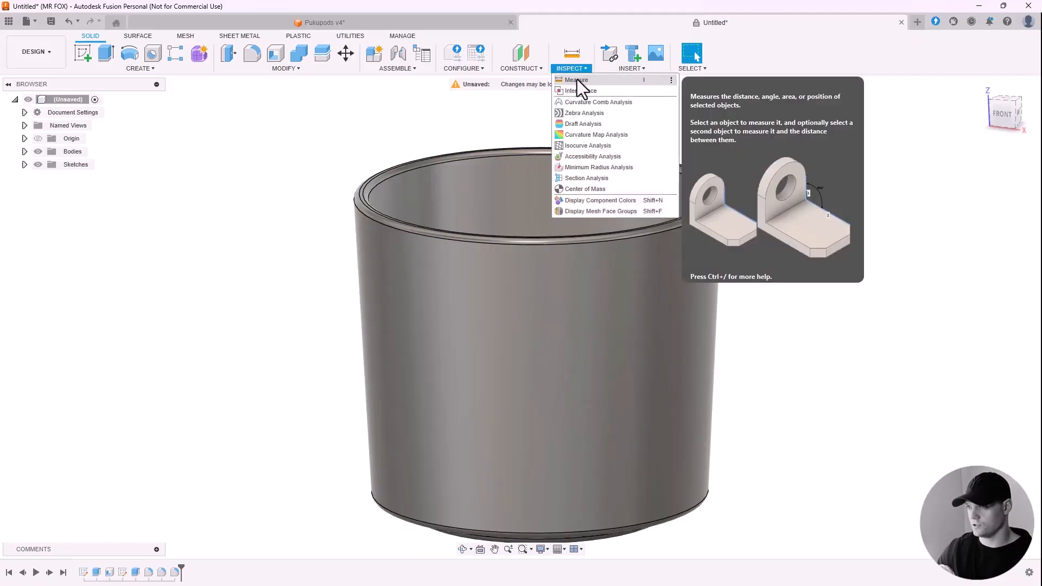
left_click(593, 80)
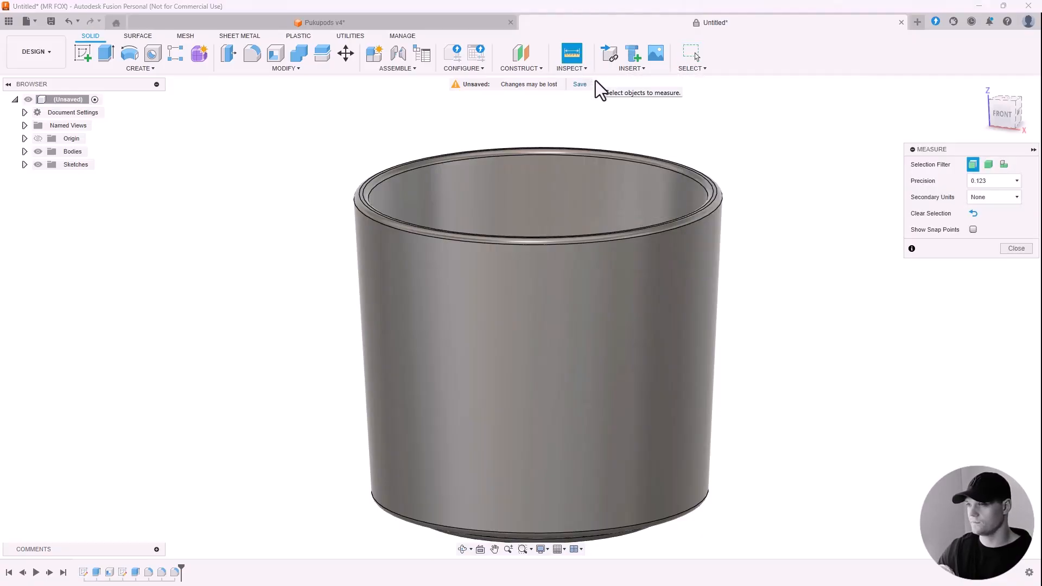
scroll(356, 169, "up", 3)
scroll(380, 188, "up", 2)
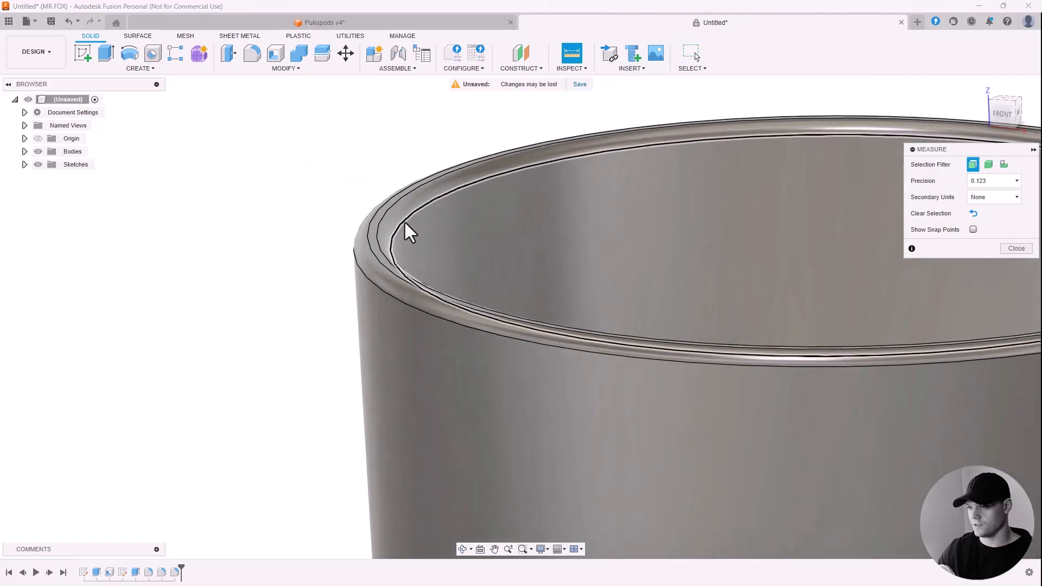
left_click(405, 222)
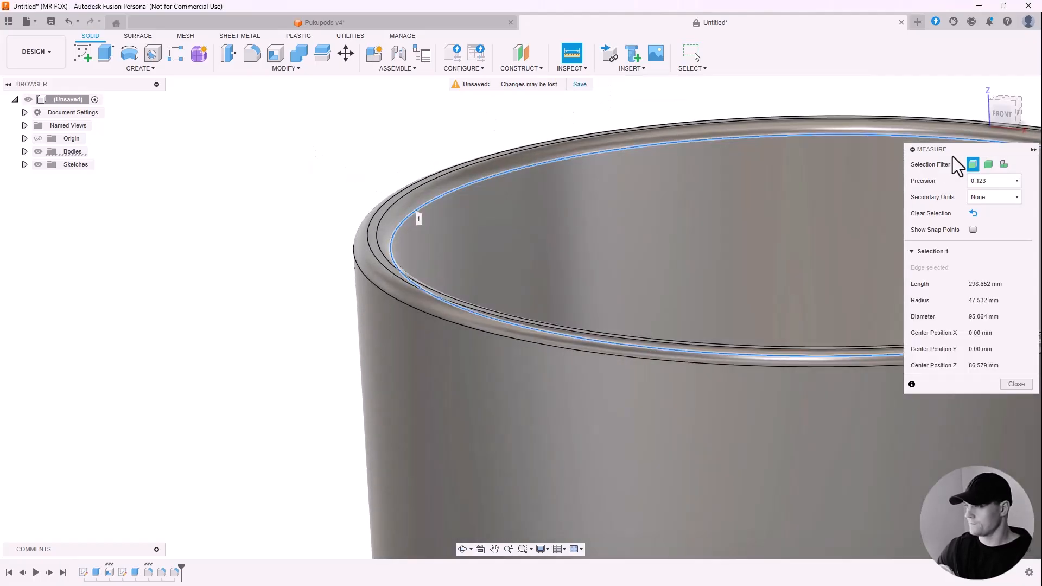
left_click_drag(953, 154, 244, 122)
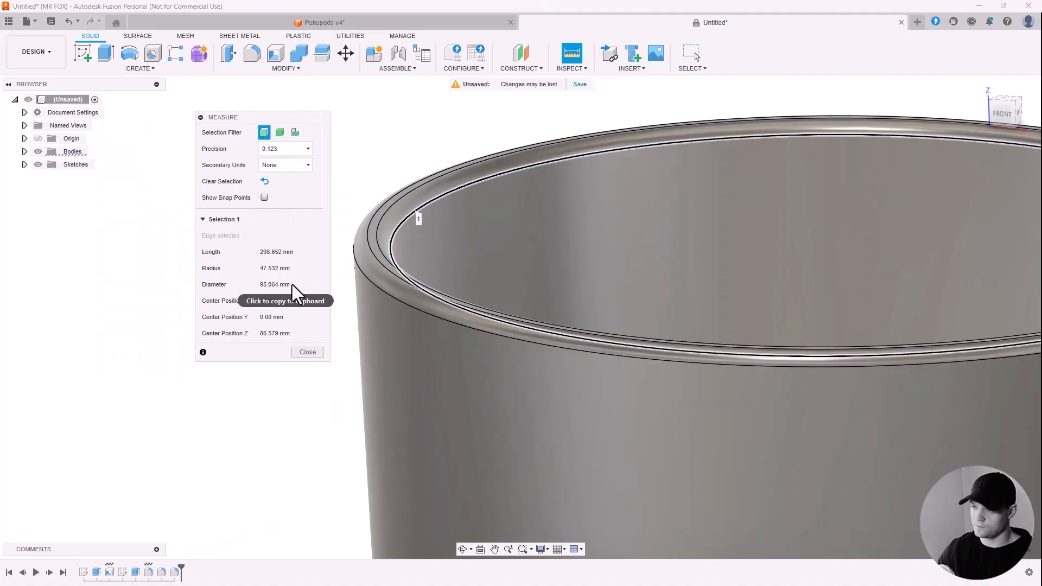
scroll(358, 155, "down", 5)
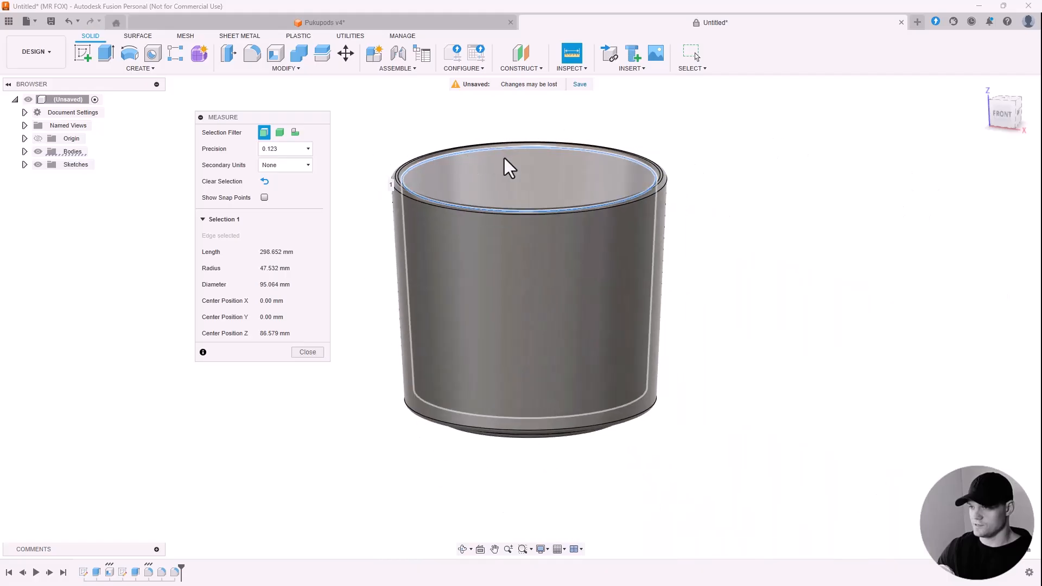
scroll(586, 156, "down", 1)
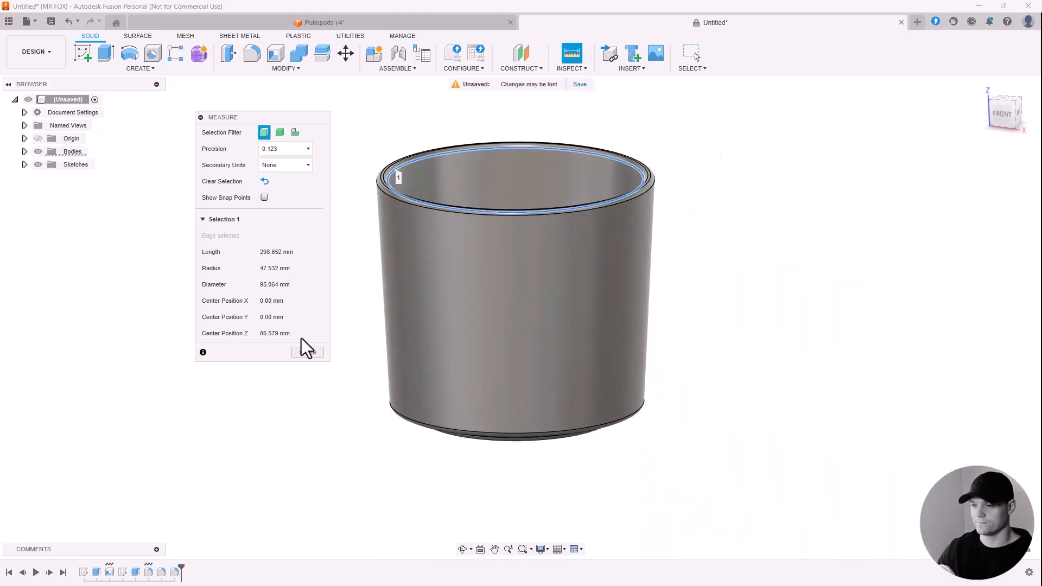
left_click(307, 352)
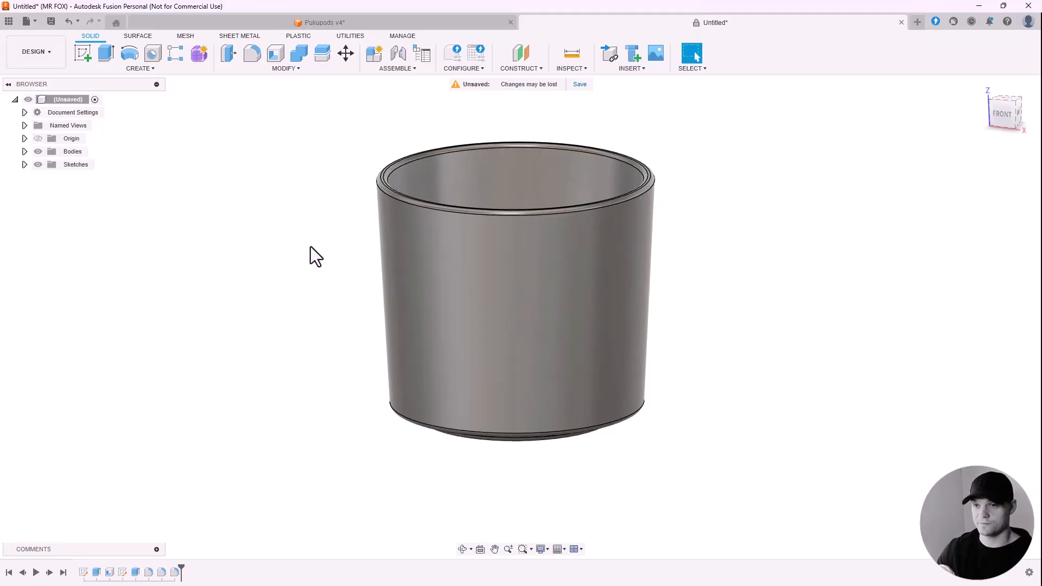
Edit Sketch1, set the pot's base circle diameter to 120 mm and finish the sketch
left_click(24, 164)
left_click(82, 180)
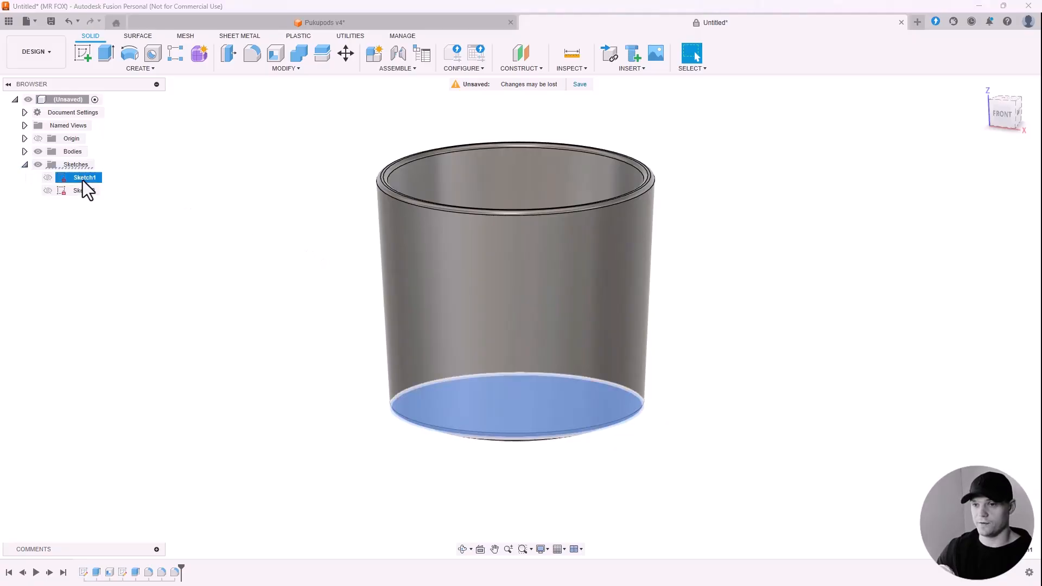
left_click(84, 190)
left_click(159, 185)
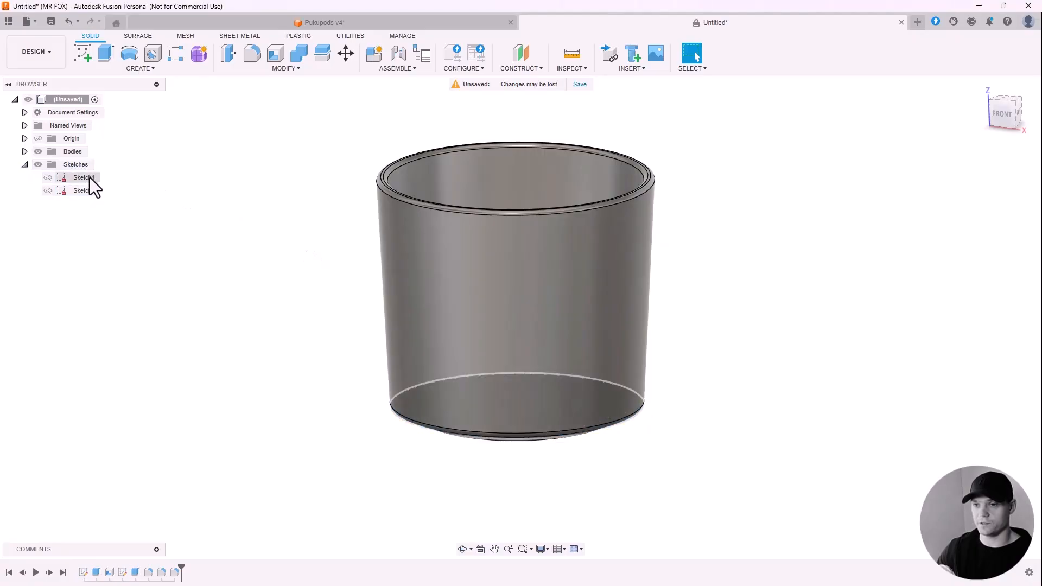
double_click(82, 177)
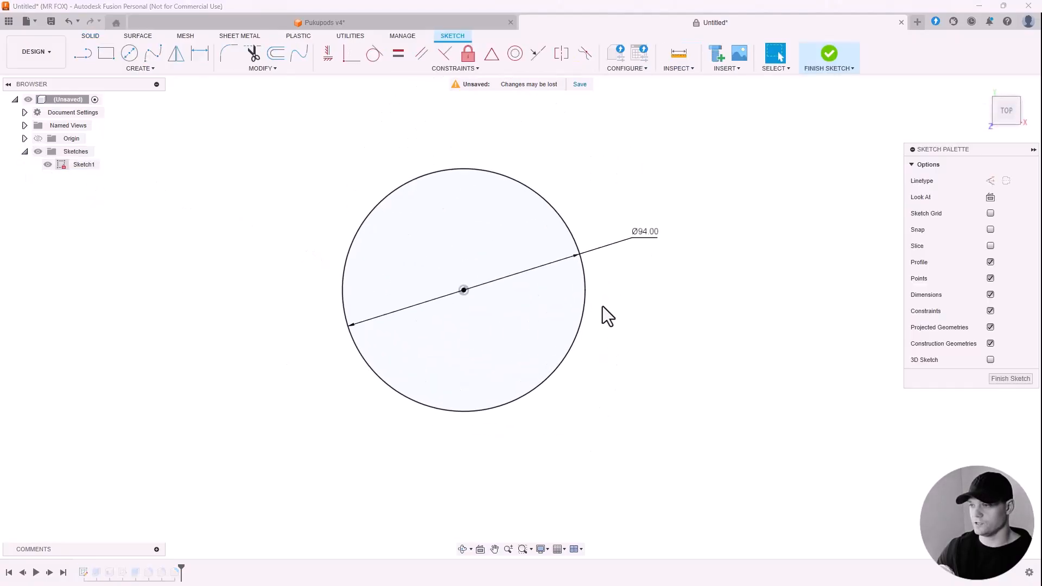
scroll(606, 304, "up", 2)
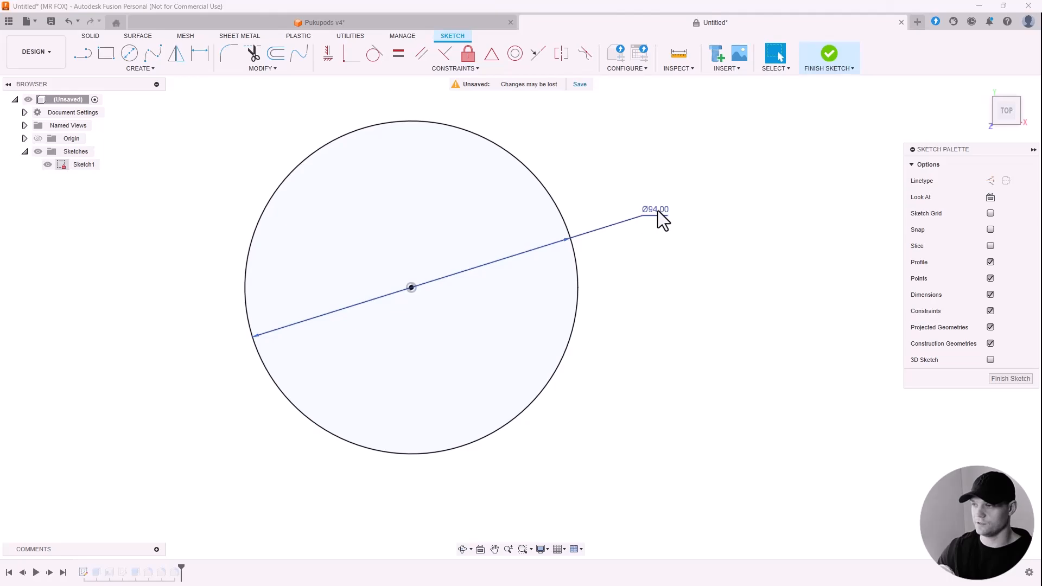
double_click(660, 215)
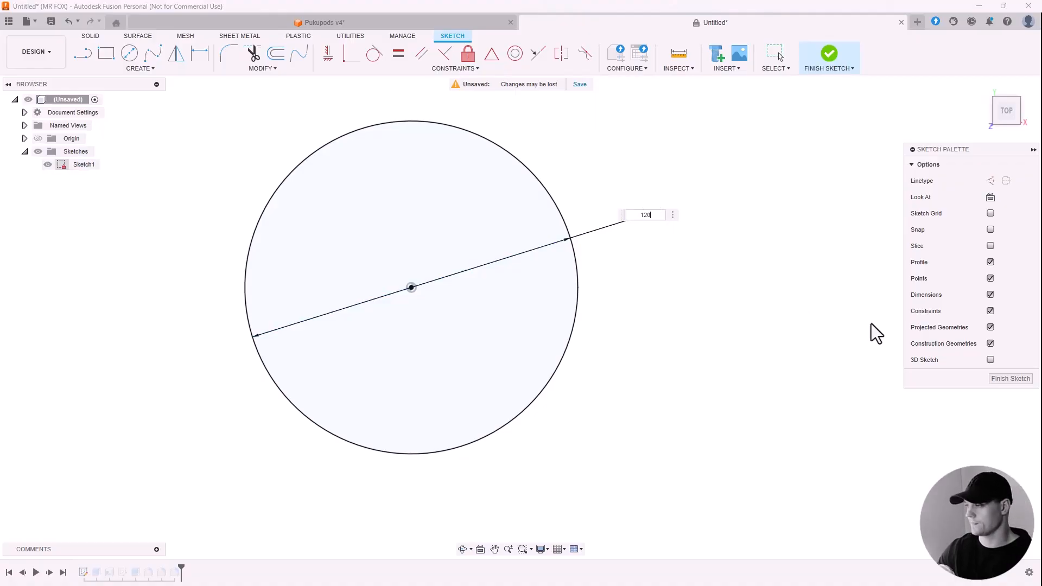
left_click(1009, 379)
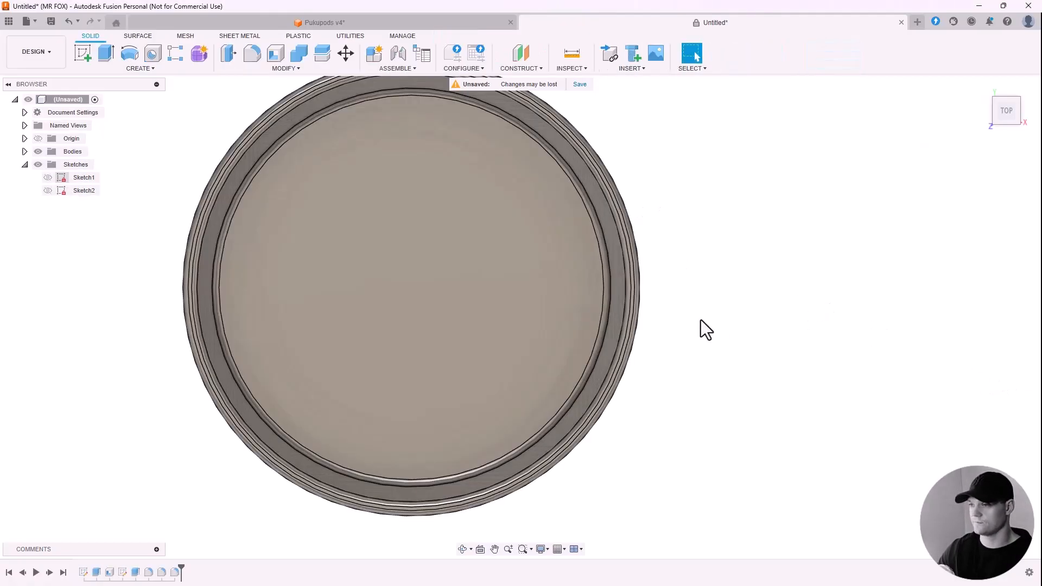
Edit the pot's main extrusion and shorten its distance to about 60 mm
scroll(706, 330, "down", 3)
middle_click_drag(714, 272, 311, 273, "shift")
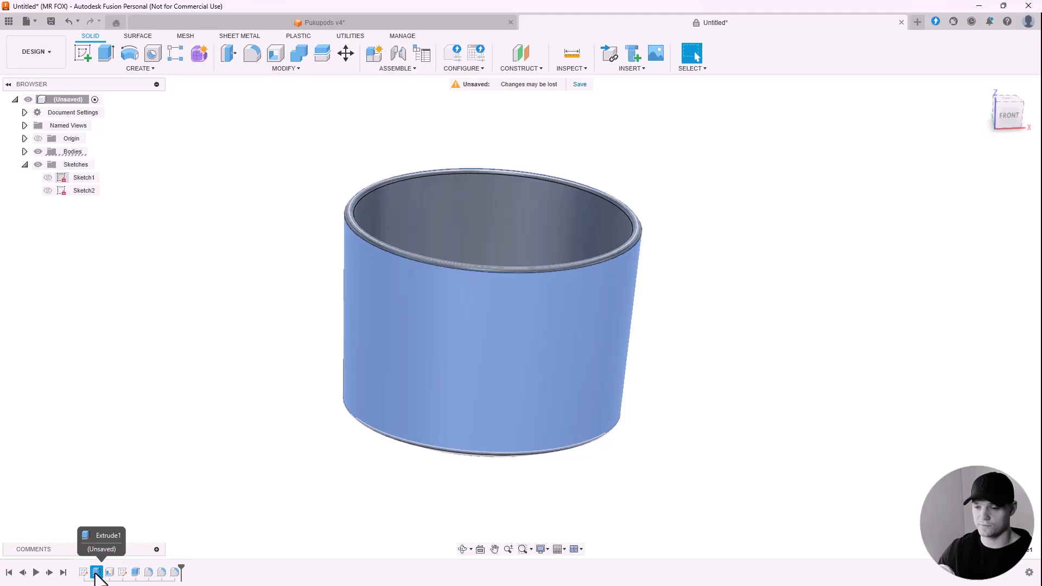
double_click(96, 572)
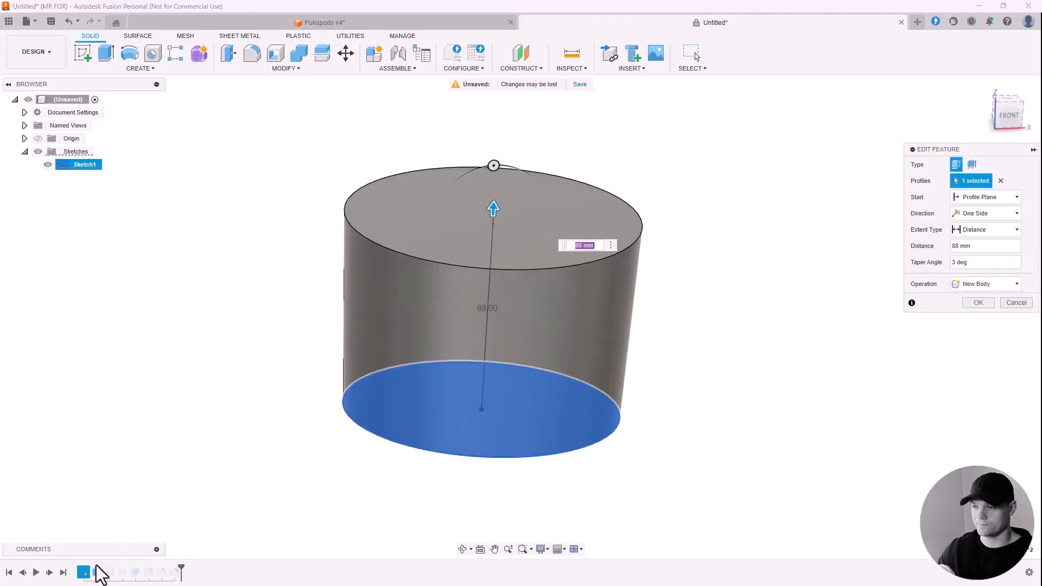
left_click_drag(494, 207, 501, 275)
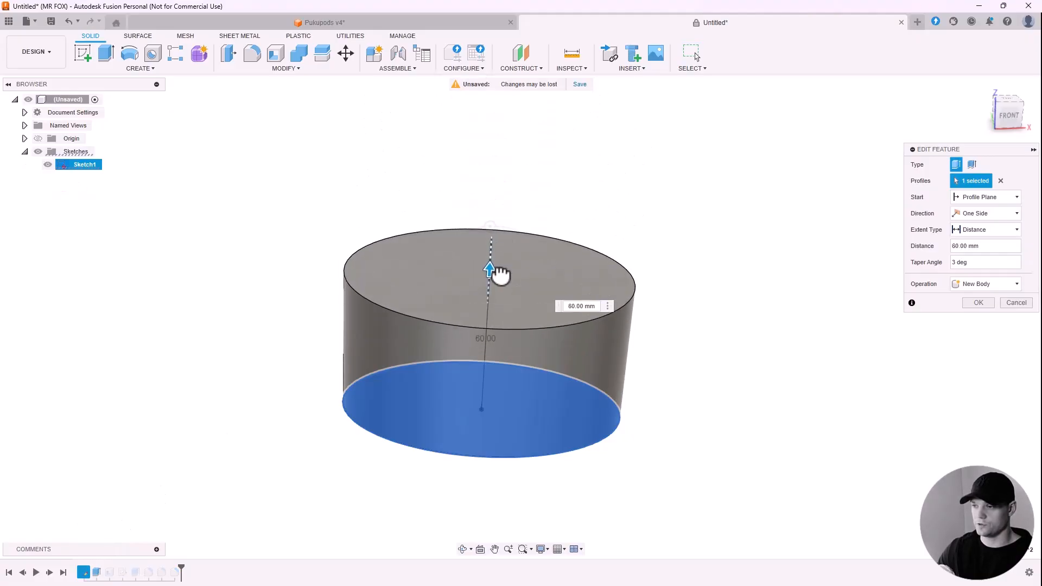
left_click(976, 303)
mouse_move(666, 325)
middle_mouse_down("shift")
mouse_move(675, 287)
mouse_move(670, 306)
middle_mouse_up("shift")
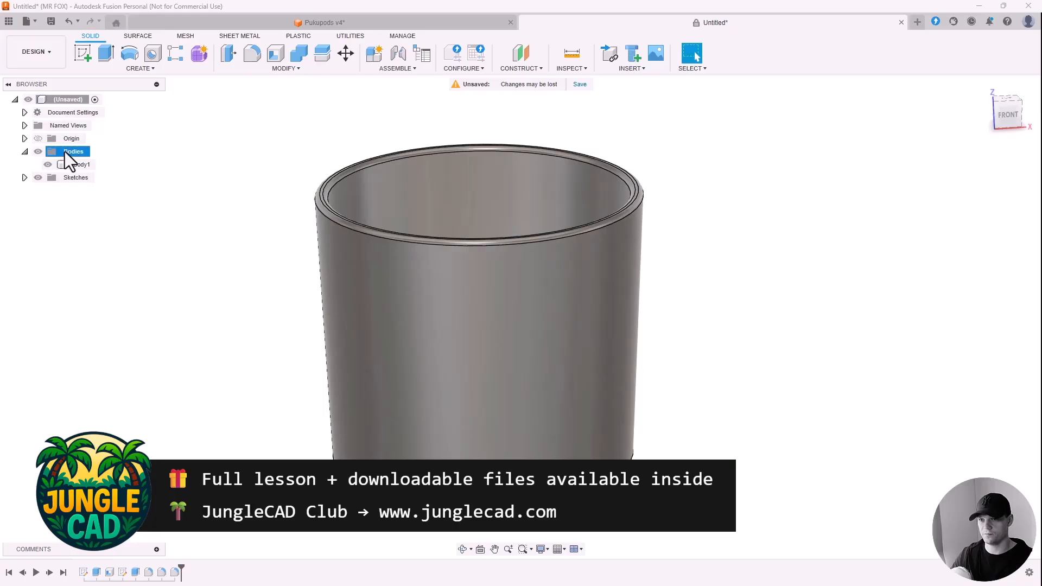
Export the pot body as a binary STL in millimetres with mesh preview enabled, saving it as Body1 in the computer's Downloads folder
left_click(77, 166)
right_click(79, 166)
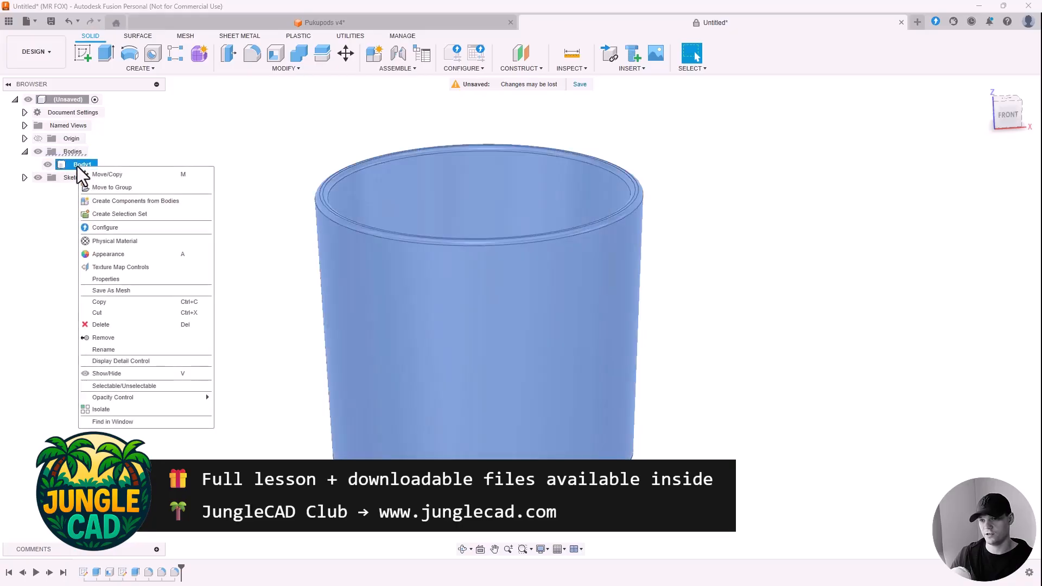
left_click(126, 291)
left_click_drag(790, 132, 761, 163)
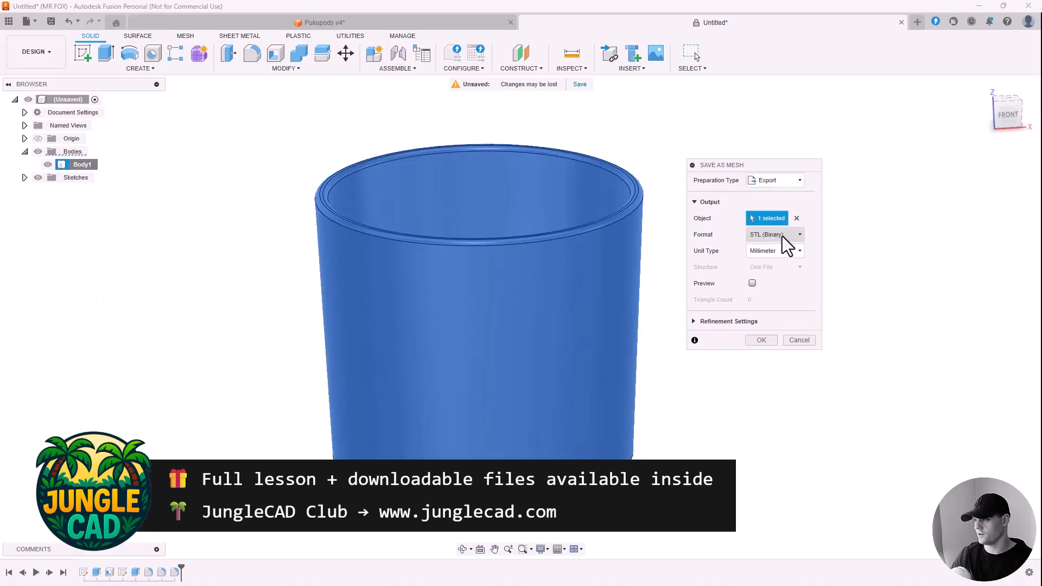
left_click(753, 283)
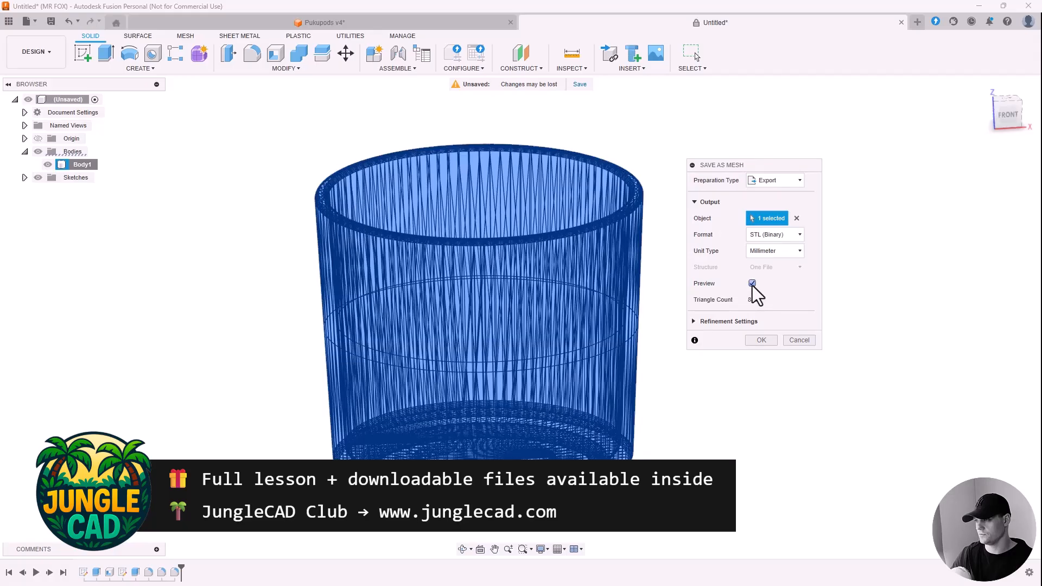
scroll(518, 249, "up", 2)
mouse_move(532, 253)
middle_mouse_down("shift")
mouse_move(526, 185)
mouse_move(525, 249)
middle_mouse_up("shift")
scroll(428, 233, "down", 2)
middle_click_drag(586, 240, 549, 248, "shift")
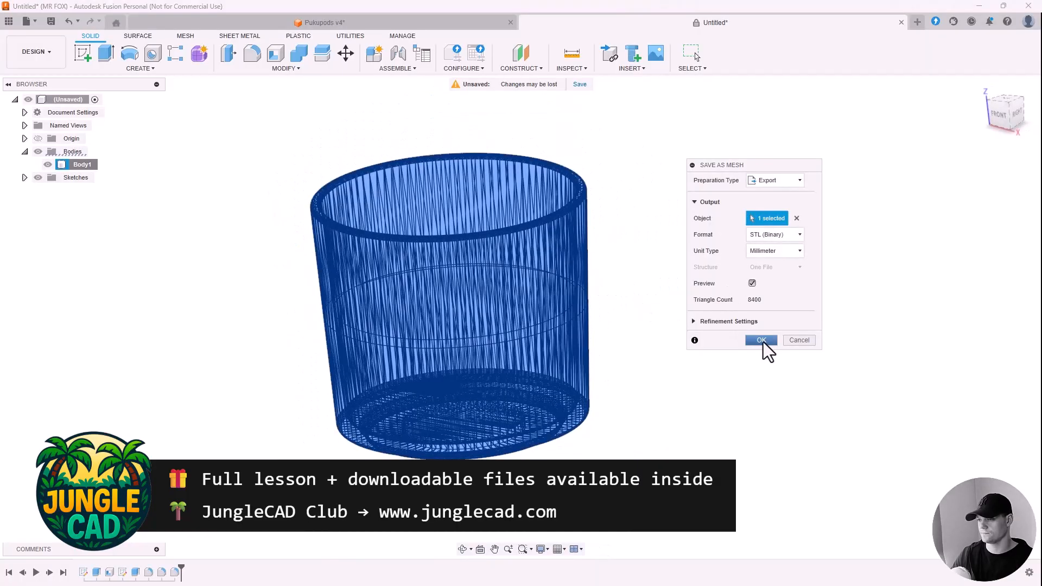
left_click(762, 341)
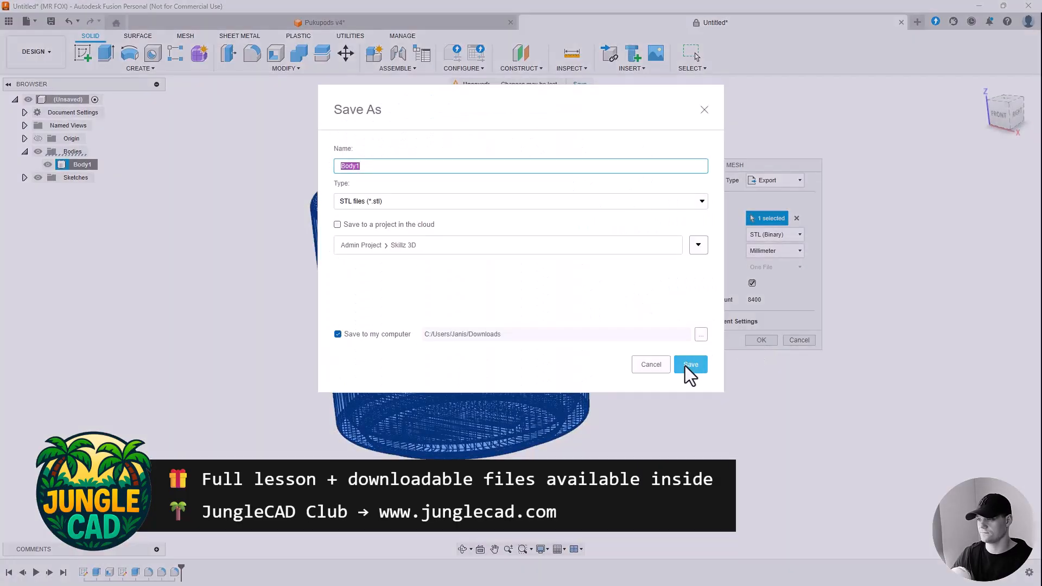
left_click(687, 365)
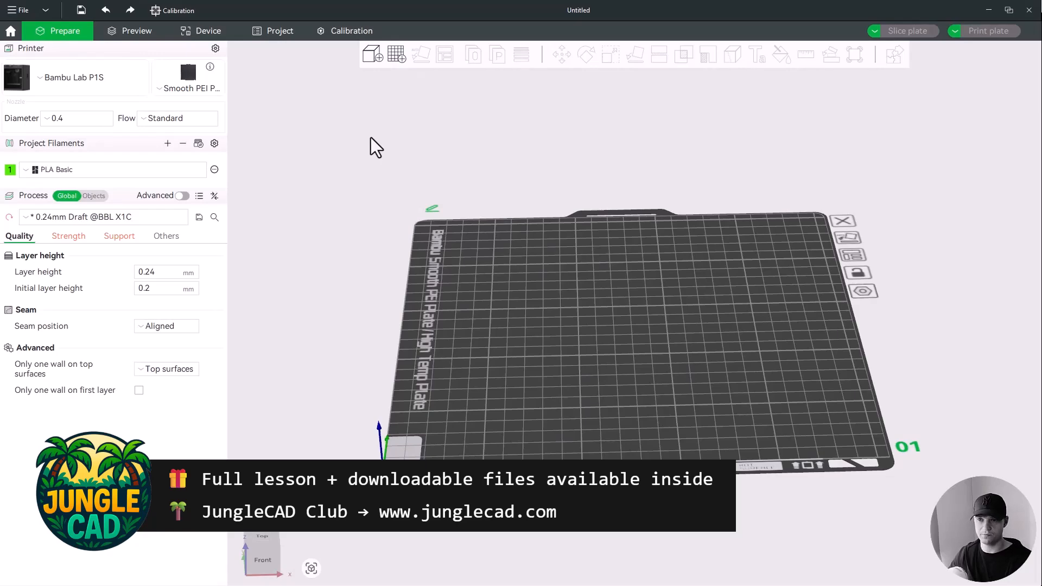
Load the Flowerpot.stl file onto the empty build plate and view the model up close
left_click_drag(233, 249, 585, 267)
left_click_drag(721, 178, 801, 205)
left_click_drag(724, 282, 792, 249)
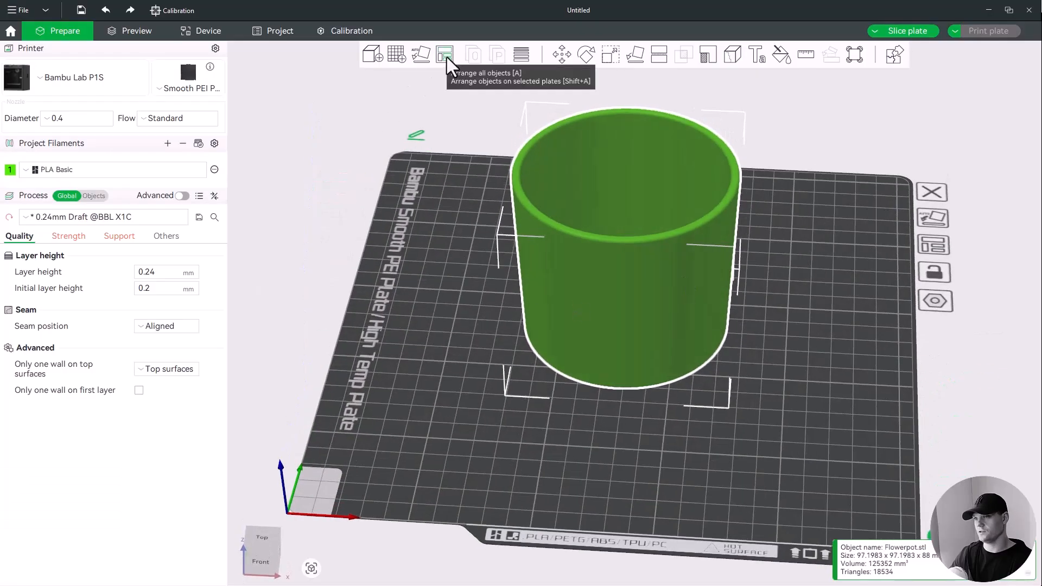
Auto-arrange the flowerpot on the build plate, keeping the current arrangement options
right_click(447, 57)
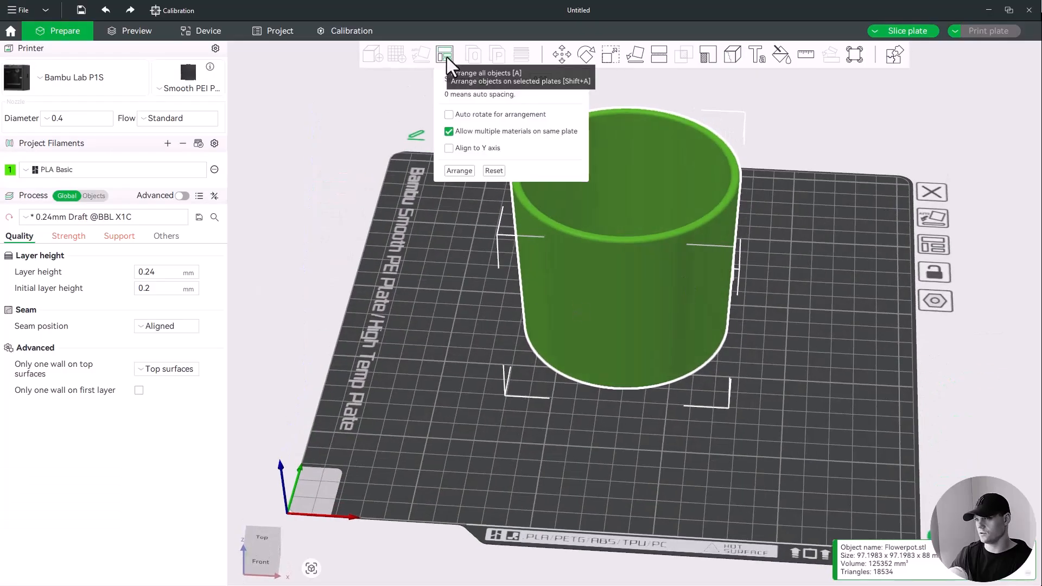
left_click(459, 171)
scroll(425, 262, "up", 3)
key("3")
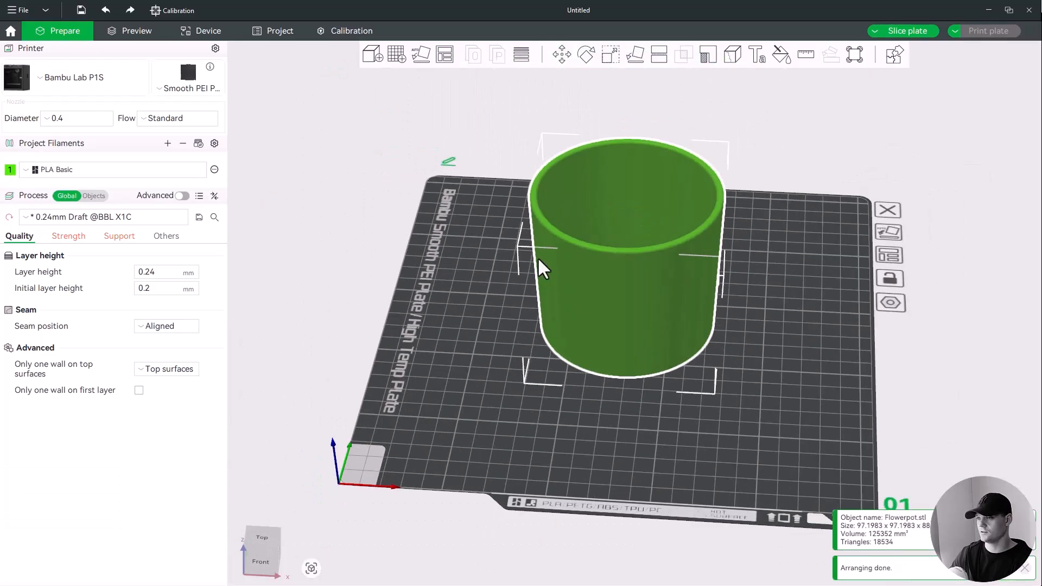
key("0")
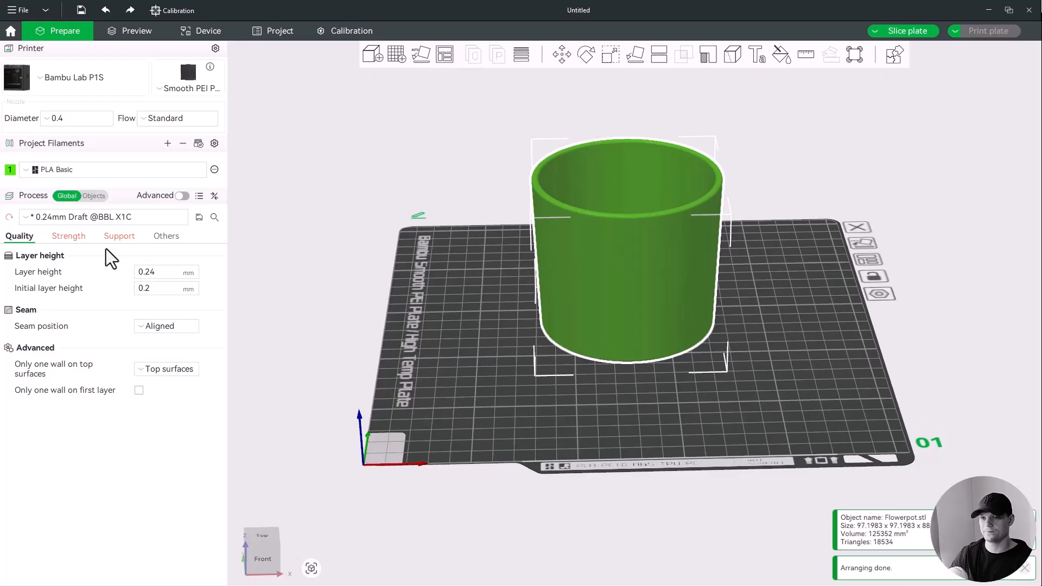
left_click(29, 171)
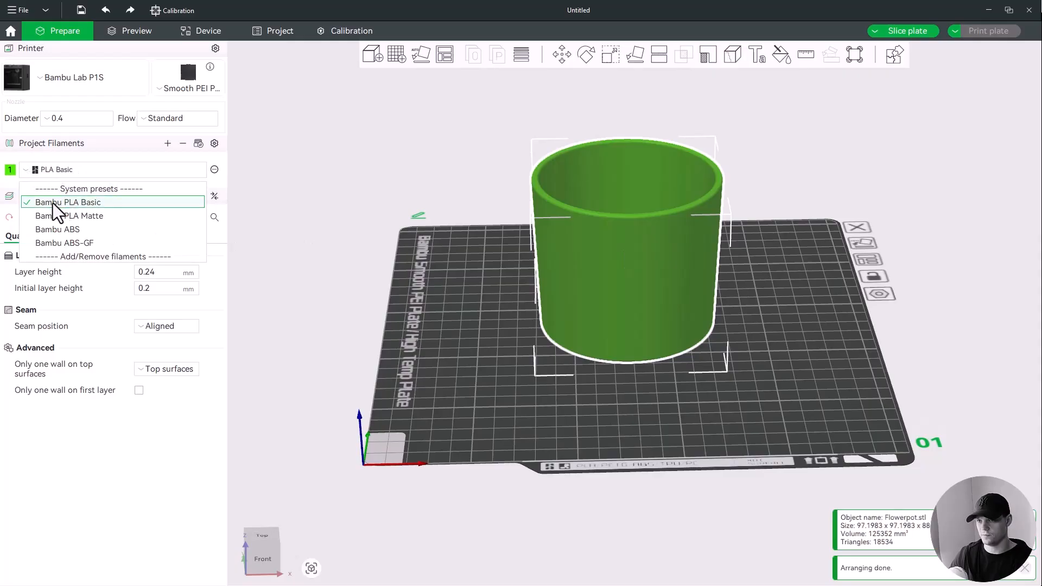
left_click(116, 204)
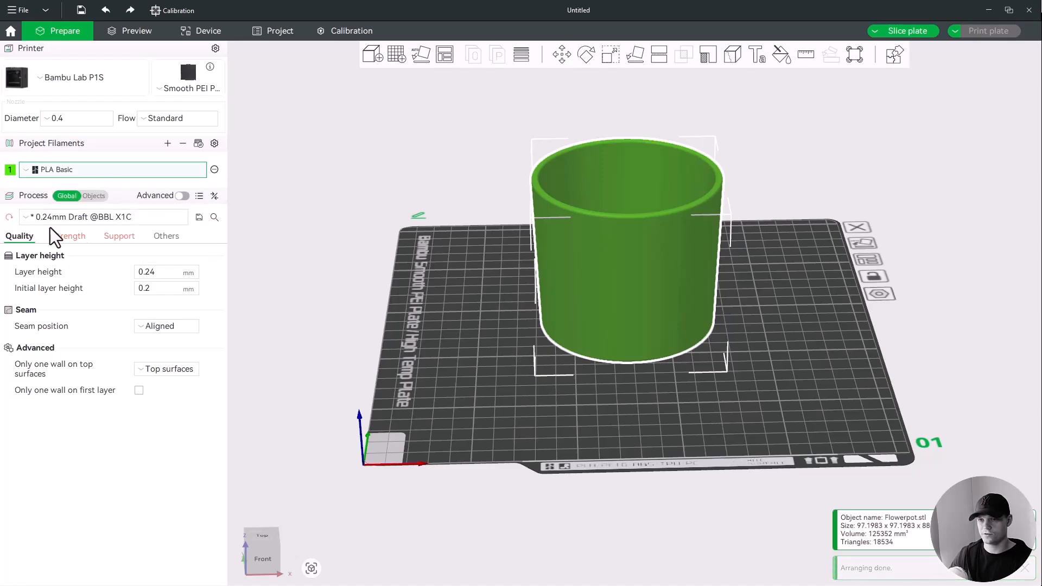
left_click(37, 221)
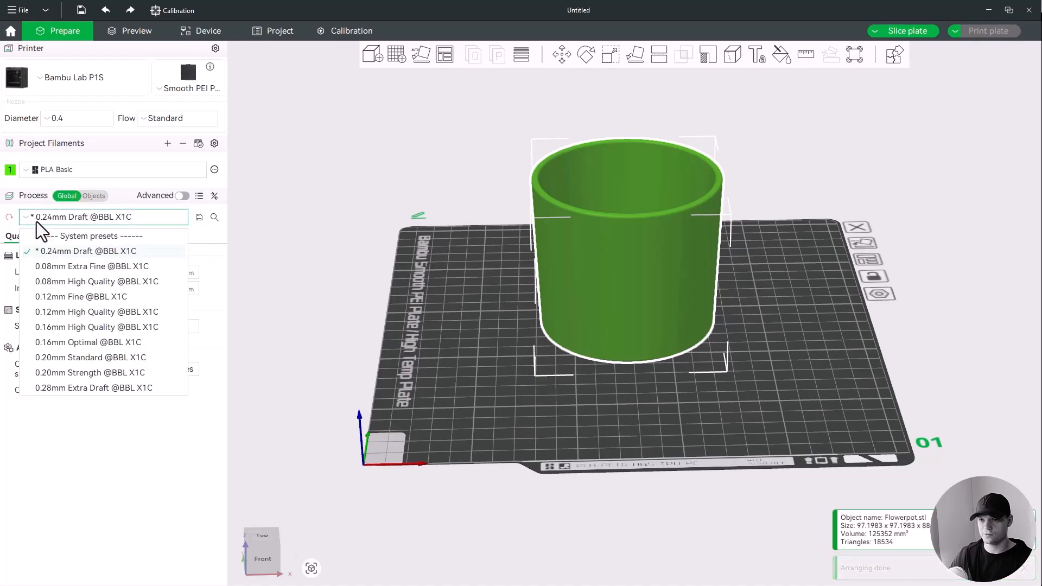
left_click(69, 252)
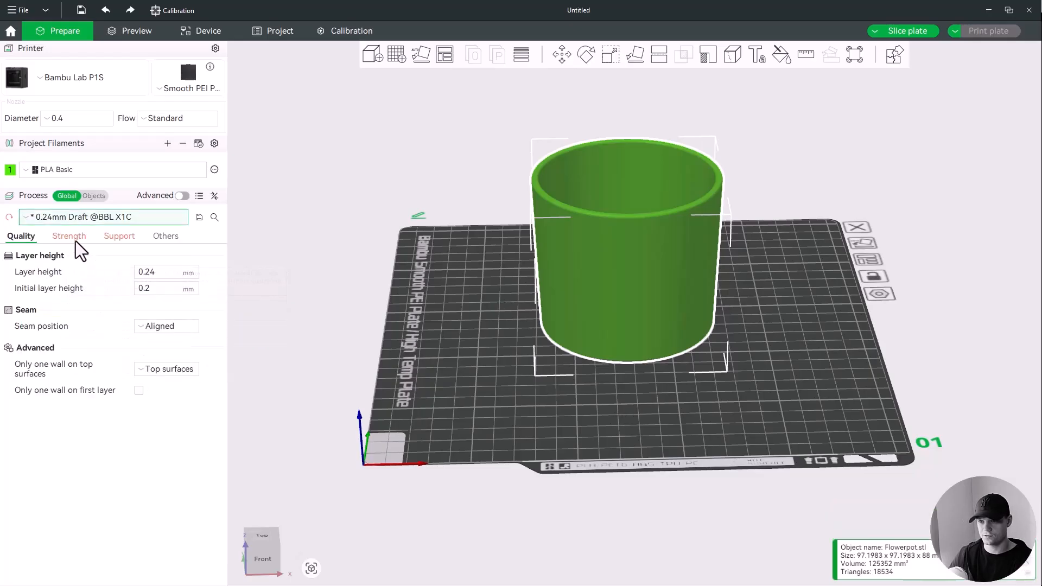
Check the strength settings and the available sparse infill patterns, keeping Gyroid for the pot
left_click(69, 237)
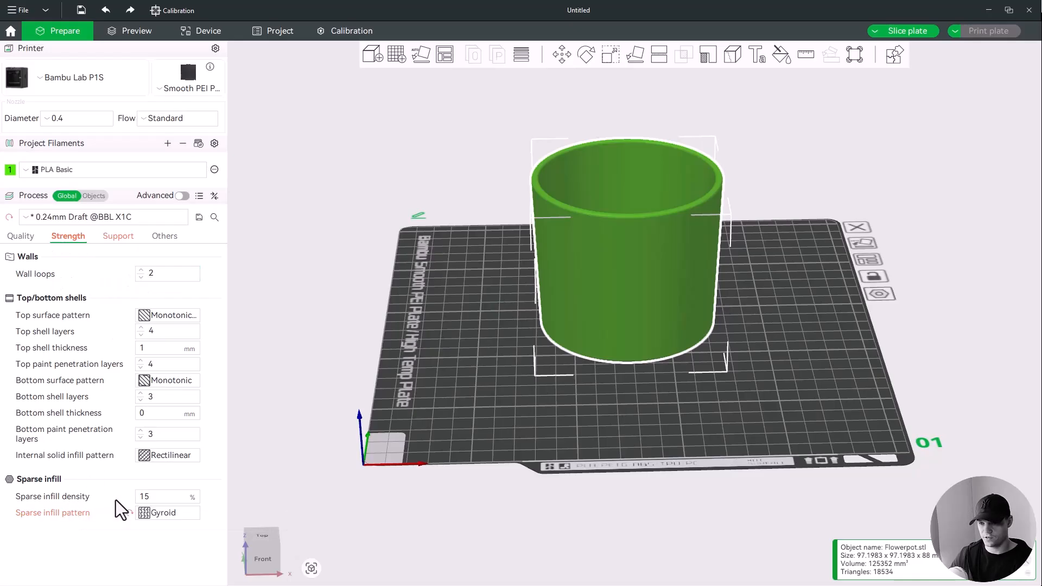
left_click(162, 515)
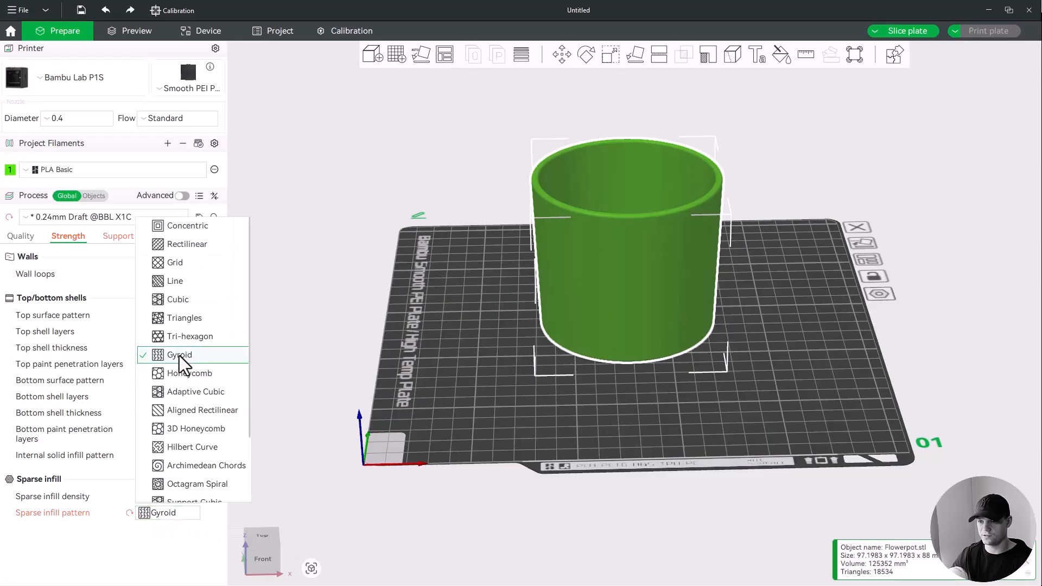
left_click(147, 552)
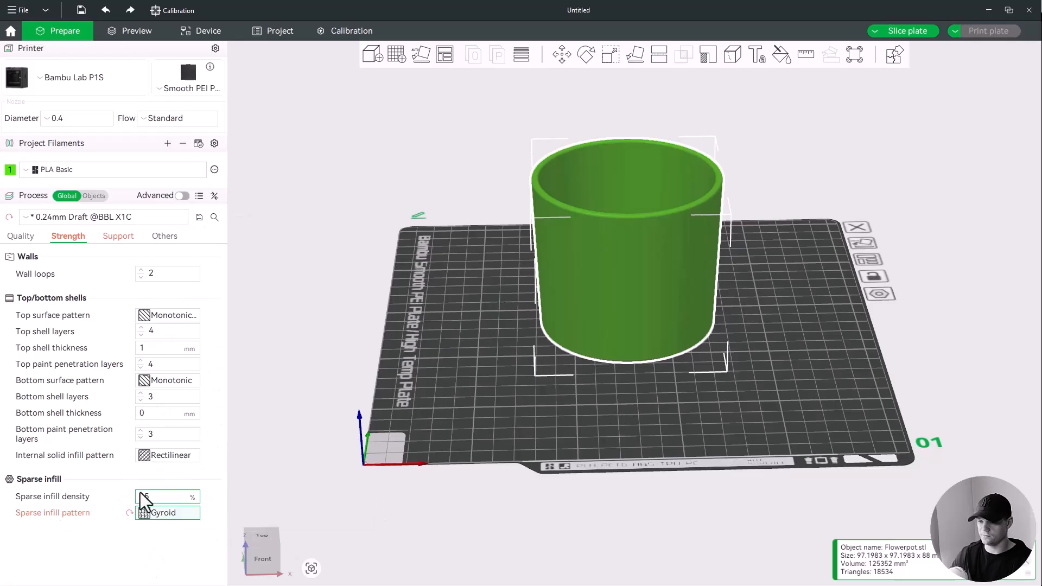
Review the support settings, keep support enabled with type normal(auto), and slice the plate
left_click(117, 239)
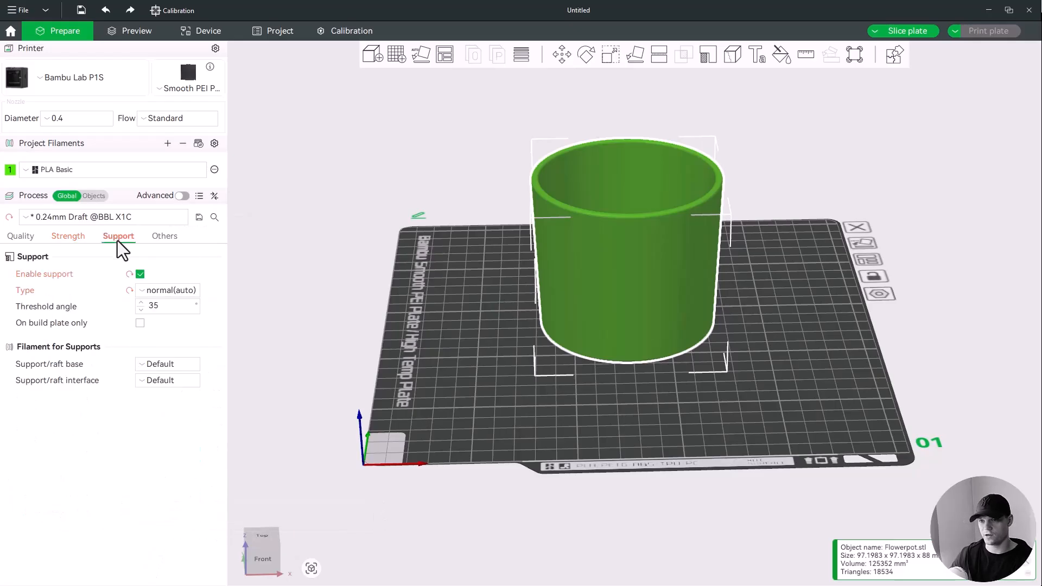
left_click(140, 290)
left_click(143, 290)
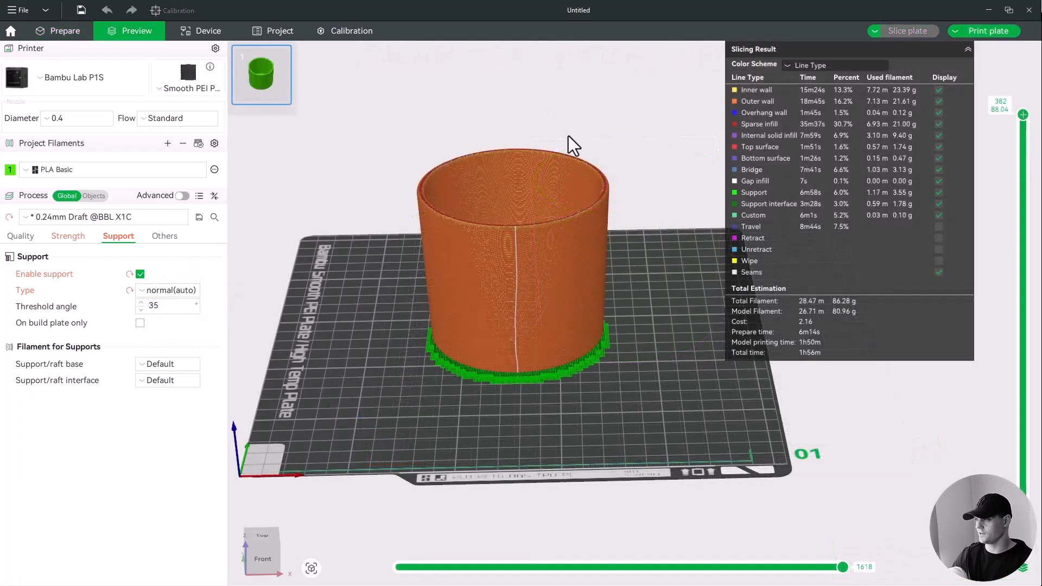
Examine the sliced pot's outer walls and supports, lower the layer view to layer 35 to inspect the base infill, and restore all layers
scroll(529, 185, "up", 3)
left_click_drag(506, 178, 656, 218)
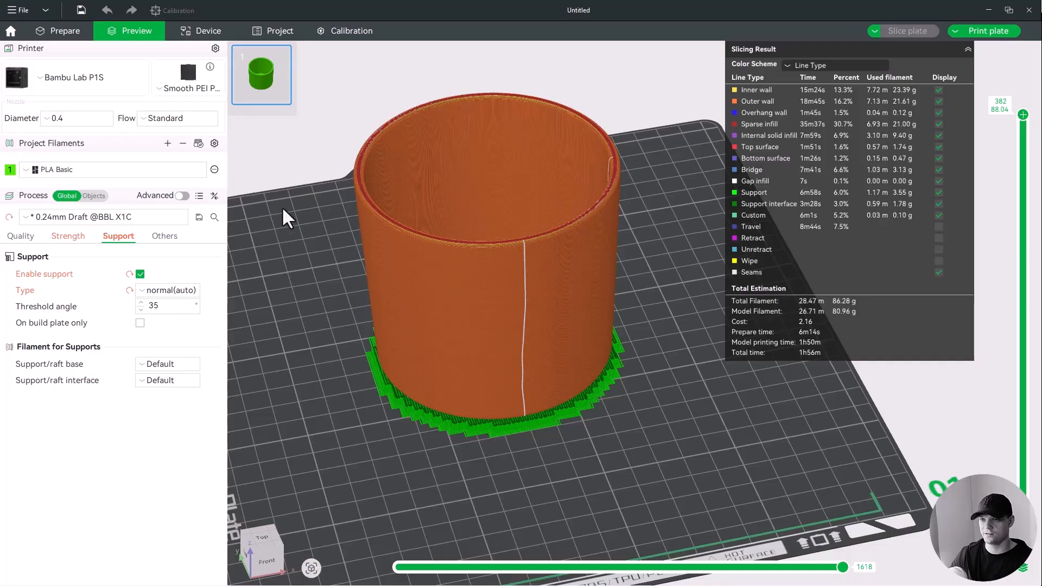
left_click_drag(1023, 114, 1023, 470)
scroll(447, 408, "up", 5)
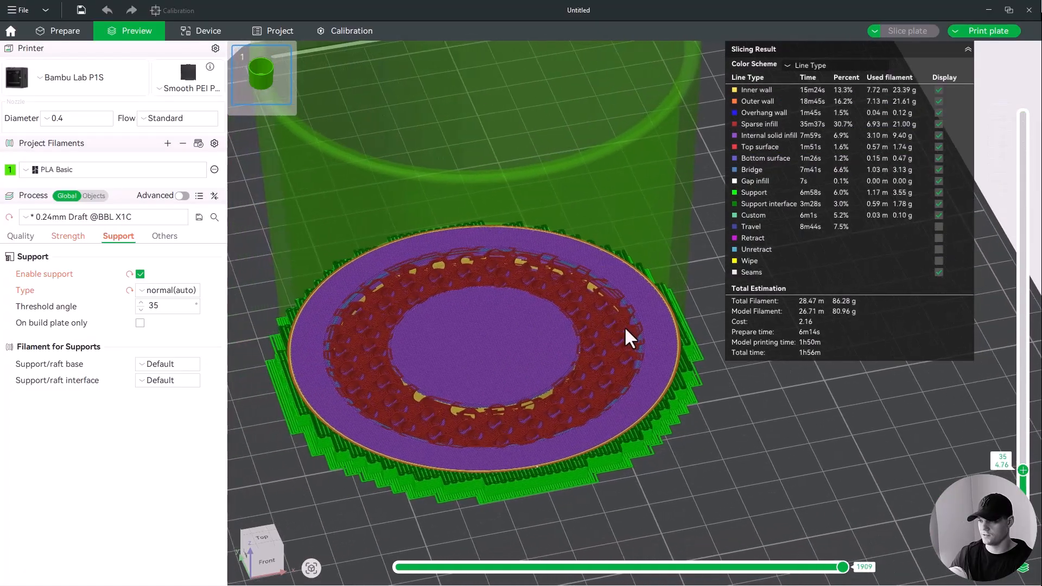
left_click_drag(1022, 470, 1021, 107)
scroll(637, 423, "up", 5)
scroll(637, 423, "down", 5)
left_click_drag(994, 130, 708, 228)
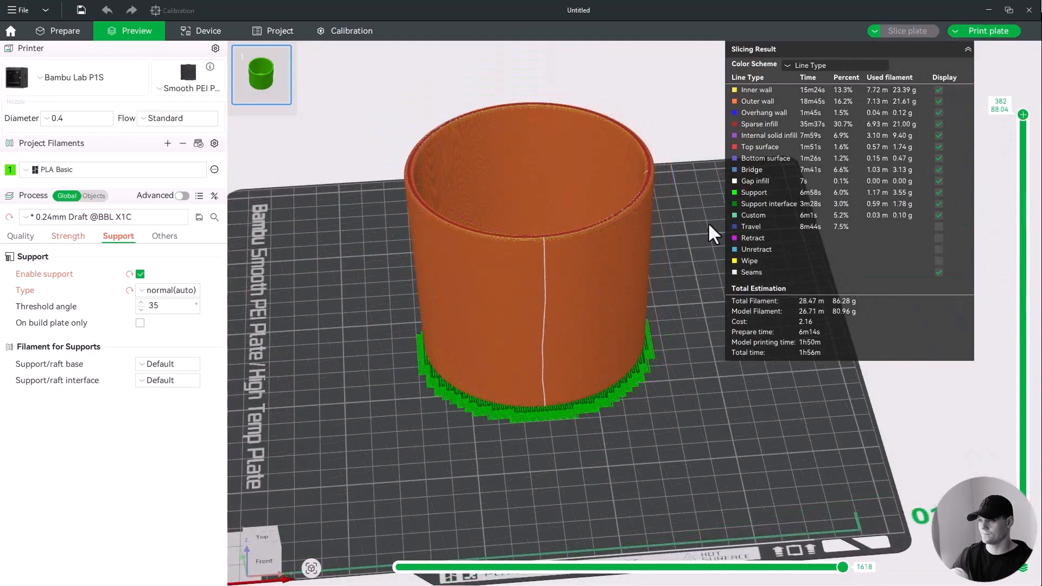